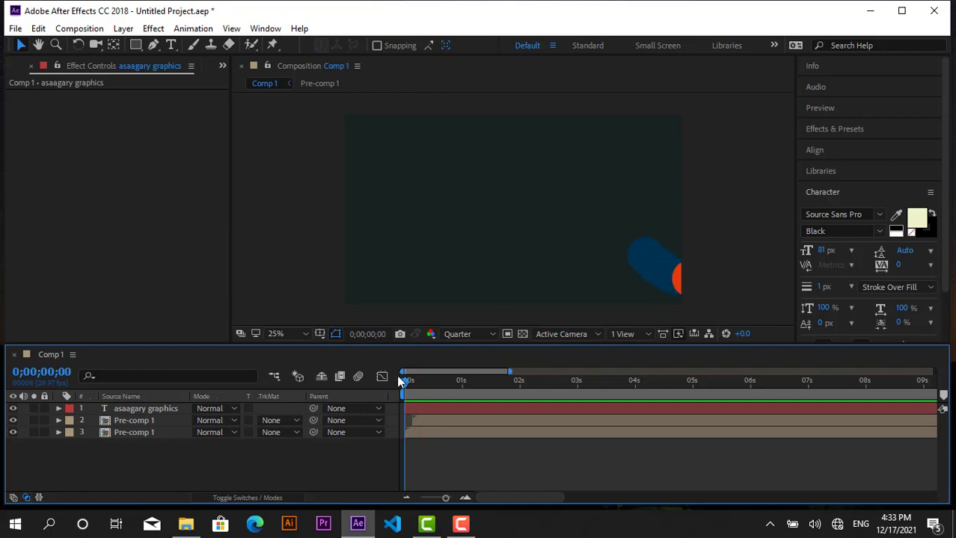
Scrub through the finished example animation and play it from the start.
left_click_drag(405, 380, 456, 380)
key("space")
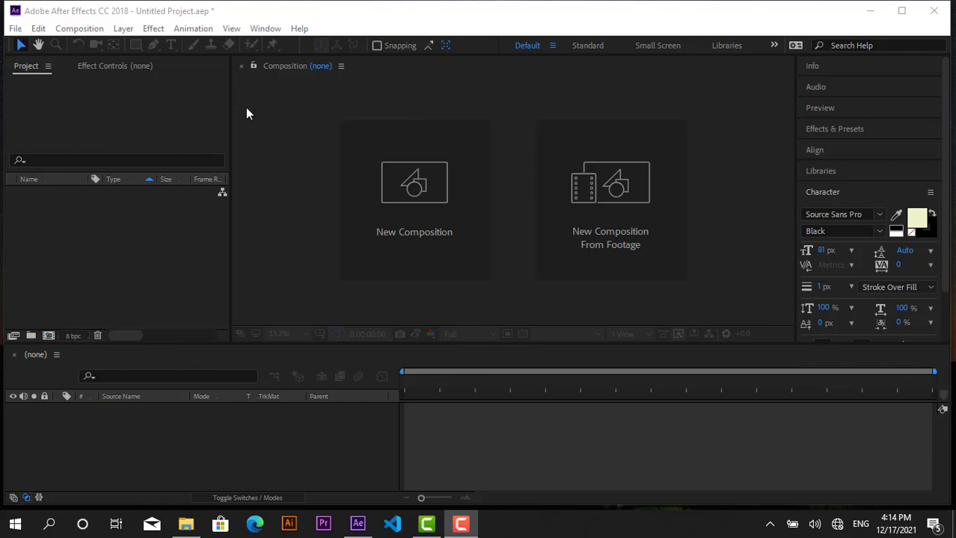
Create a new composition with a dark cyan 162320 background colour.
left_click(391, 232)
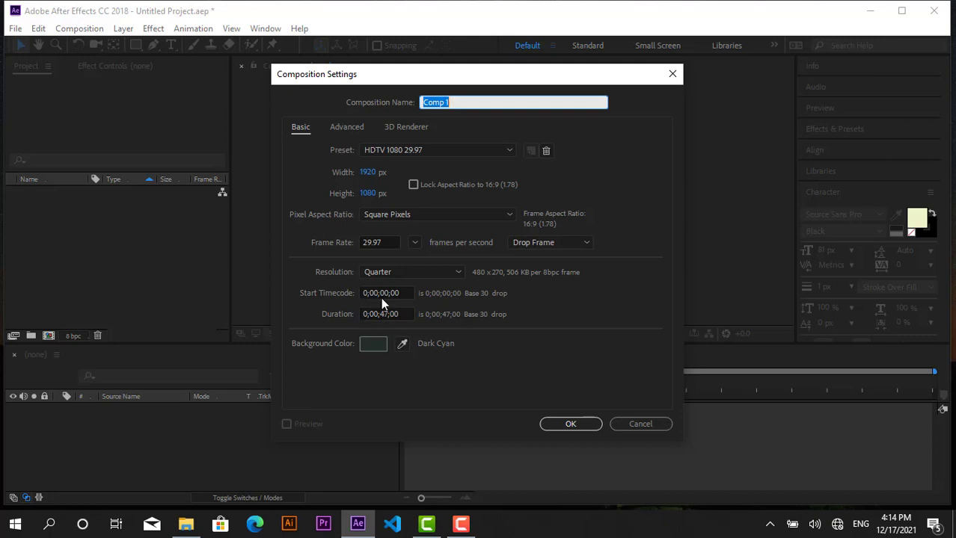
left_click(372, 344)
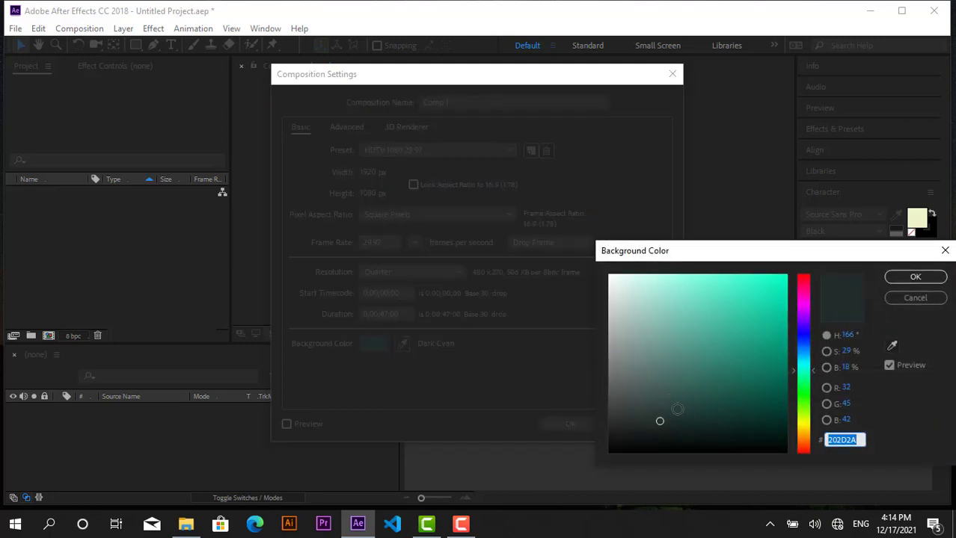
mouse_move(677, 408)
left_mouse_down()
mouse_move(710, 427)
mouse_move(676, 428)
left_mouse_up()
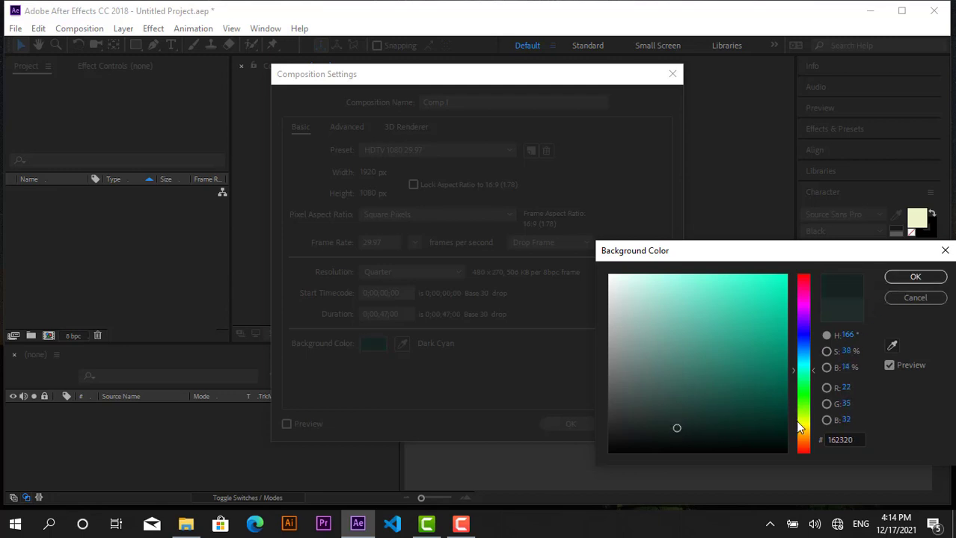
left_click(913, 279)
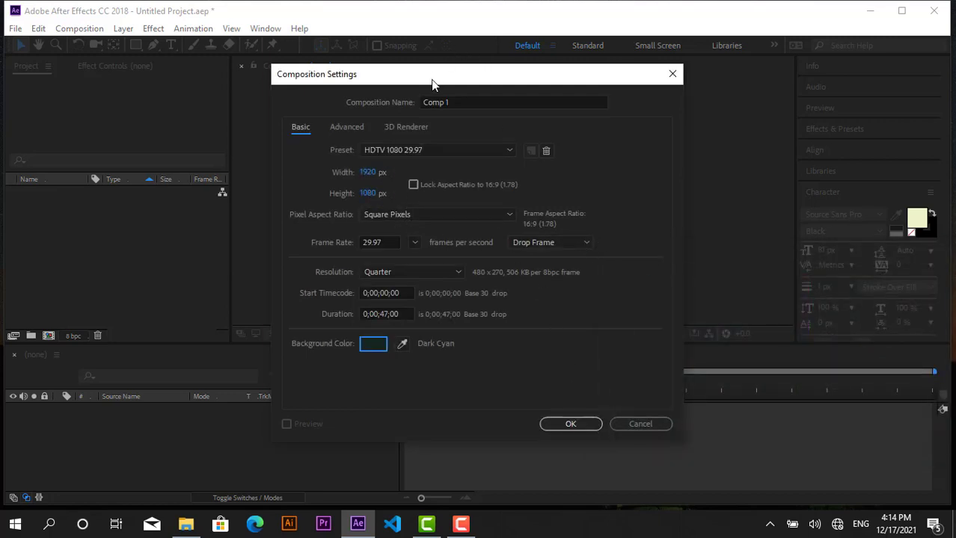
Keep the name Comp 1 and confirm the 1920×1080, 29.97 fps, 47-second settings.
left_click(442, 101)
double_click(448, 101)
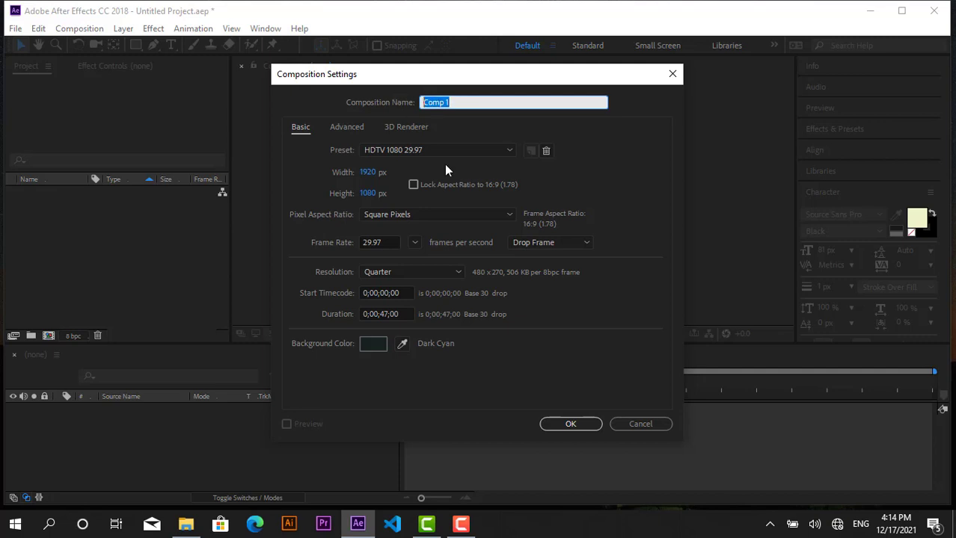
left_click(568, 425)
left_click(566, 422)
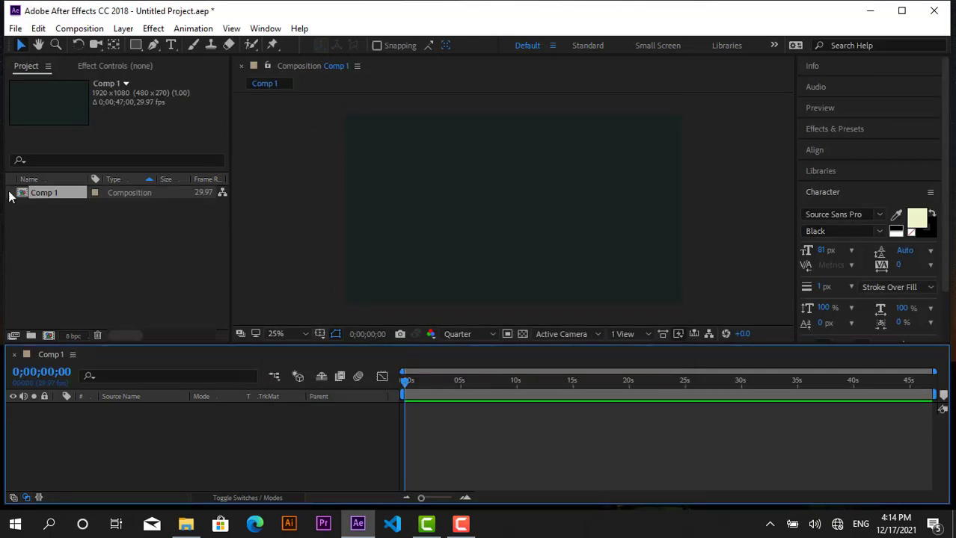
Draw a horizontal two-point line with the Pen tool in the viewer.
left_click(153, 45)
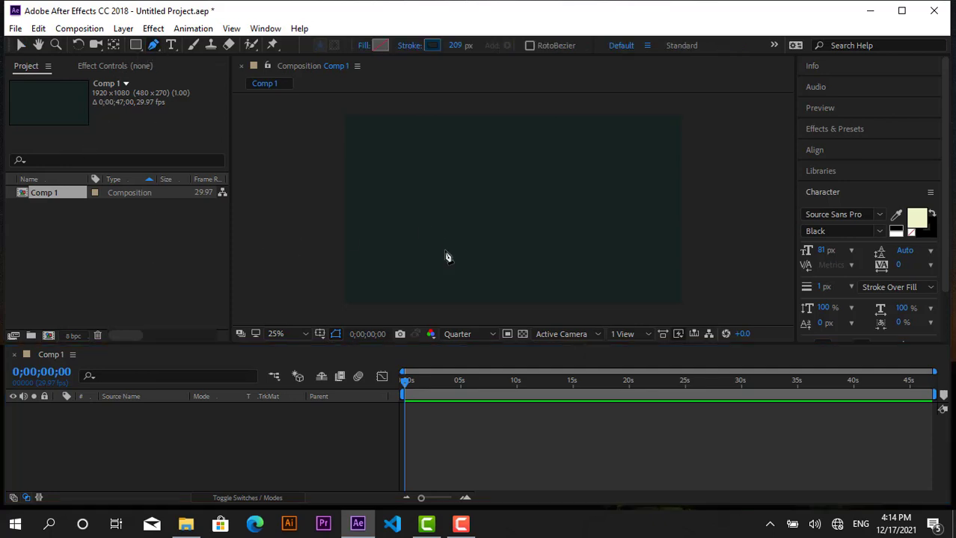
left_click(562, 176)
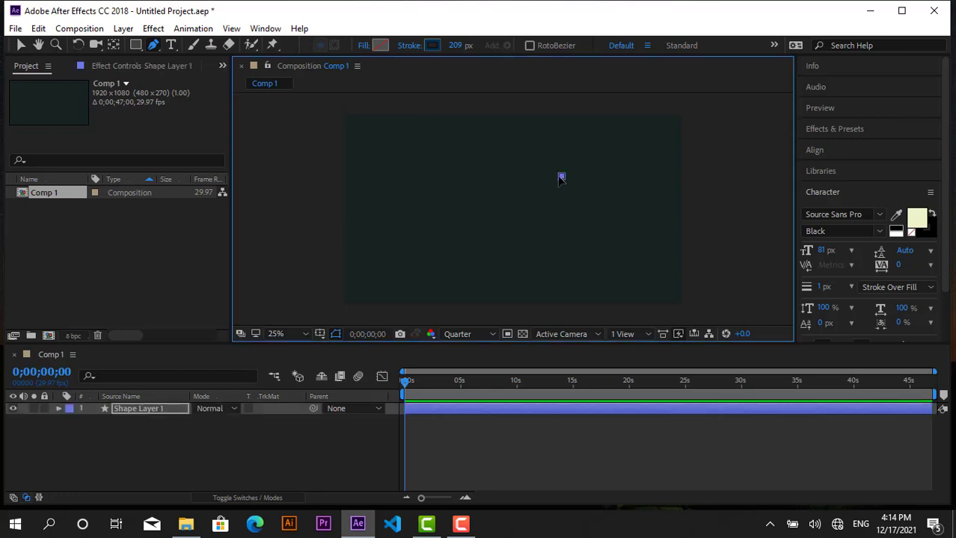
left_click(414, 177)
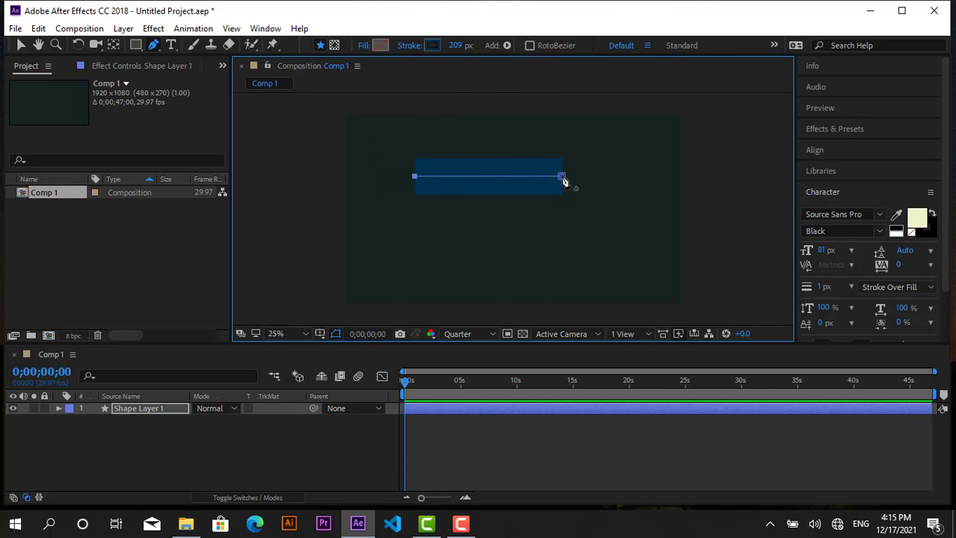
Deselect the shape, then reselect Shape Layer 1 with the Pen tool active.
left_click(21, 46)
left_click(110, 445)
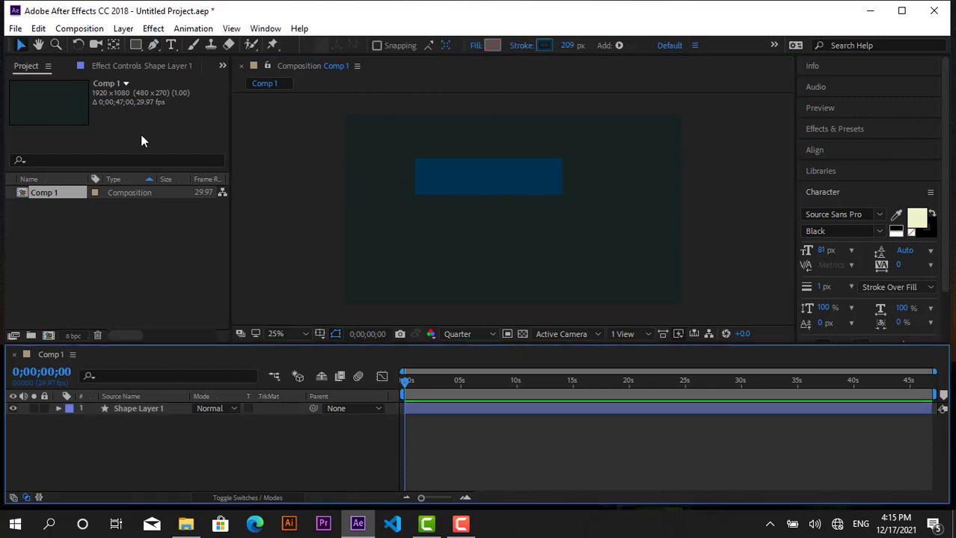
left_click(155, 46)
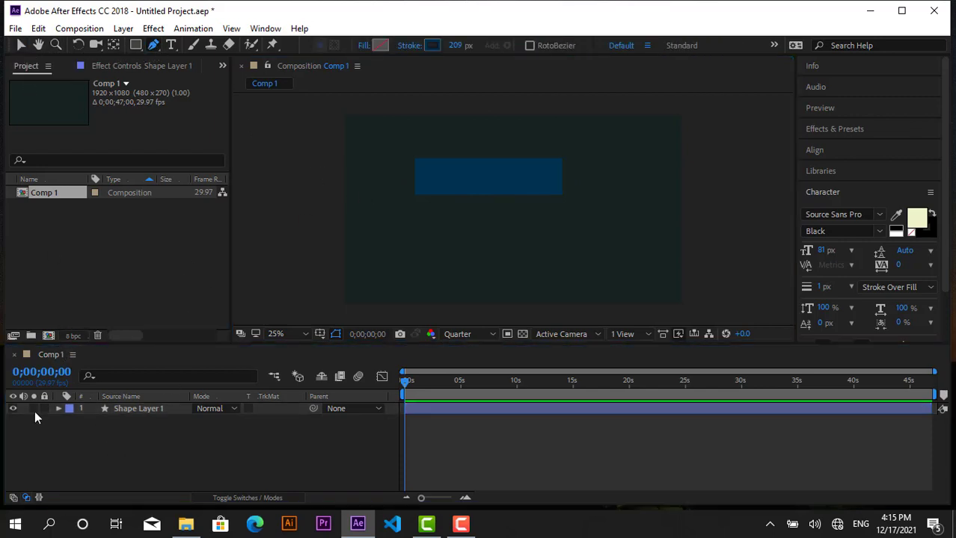
left_click(136, 405)
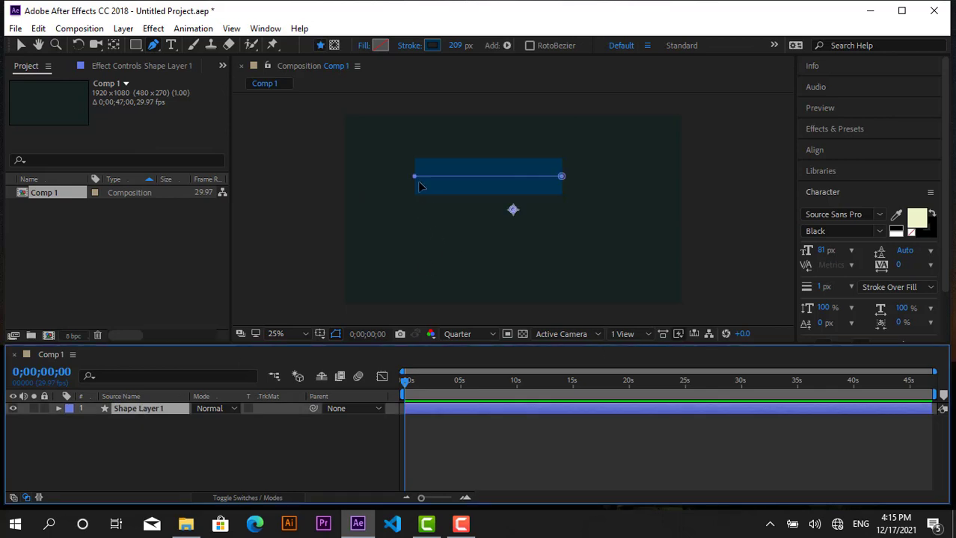
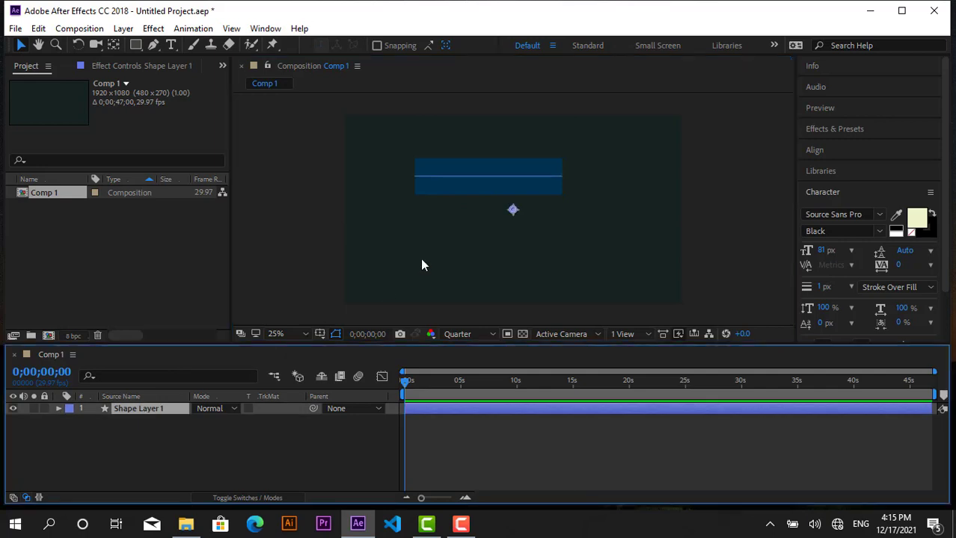
Drag the straight path's left end point further left to lengthen the thick blue stroke.
left_click(153, 47)
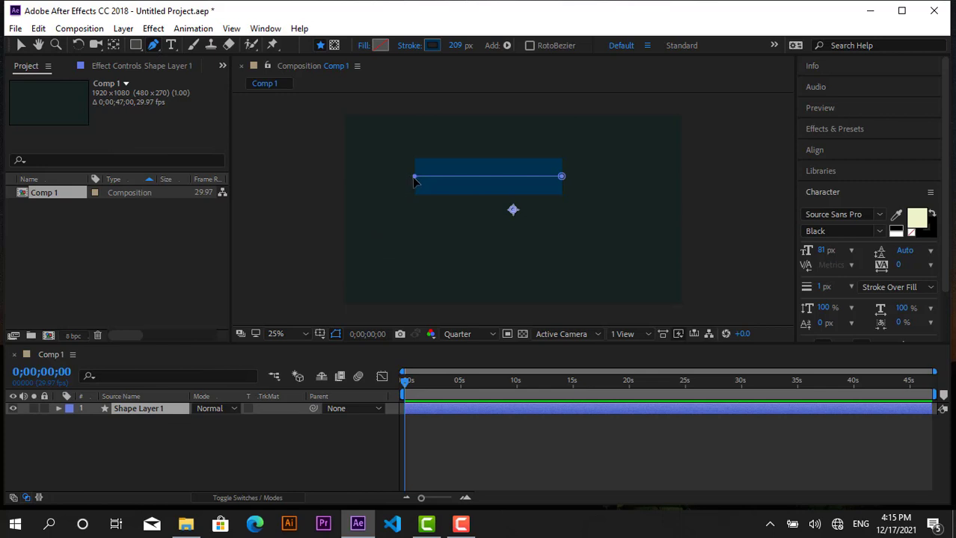
left_click(414, 177)
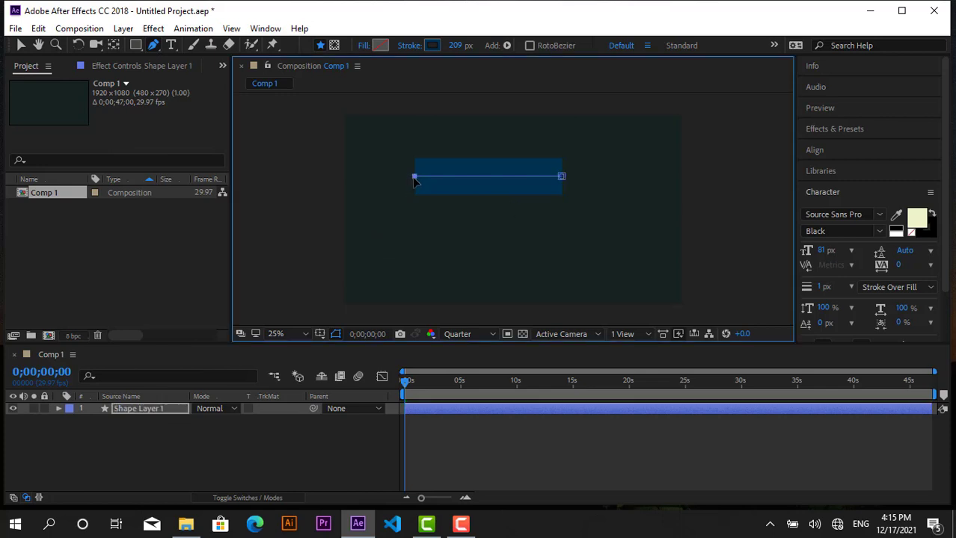
mouse_move(415, 181)
left_mouse_down()
mouse_move(383, 186)
mouse_move(394, 184)
left_mouse_up()
left_click(20, 47)
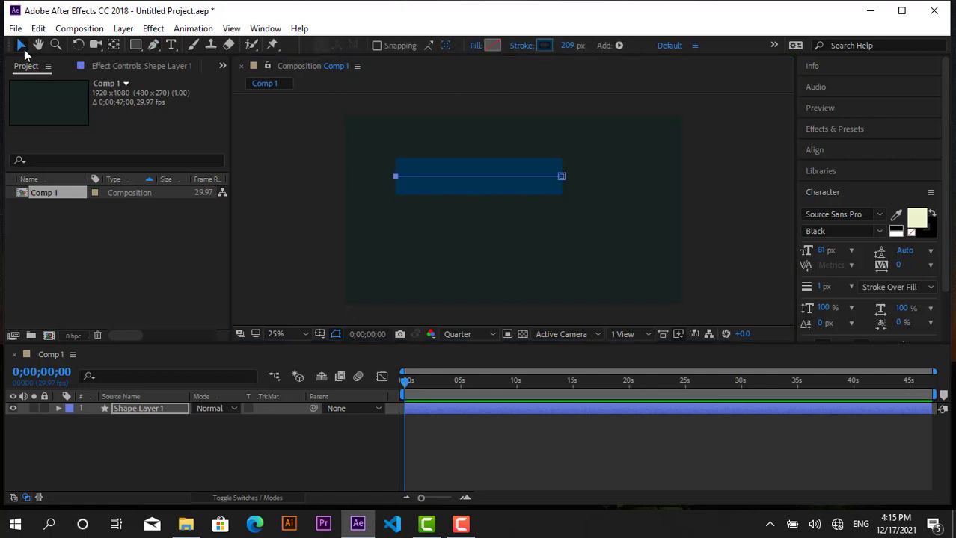
left_click(232, 465)
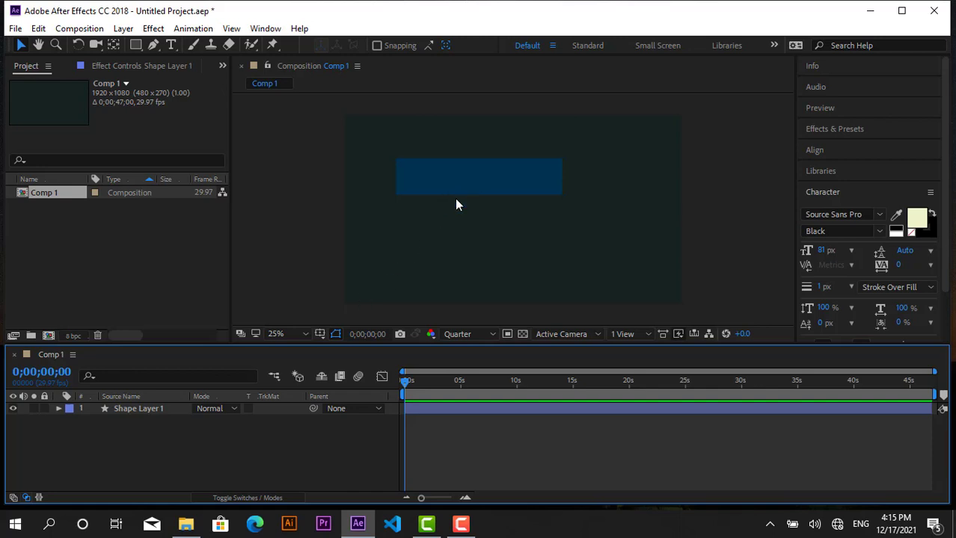
left_click(139, 413)
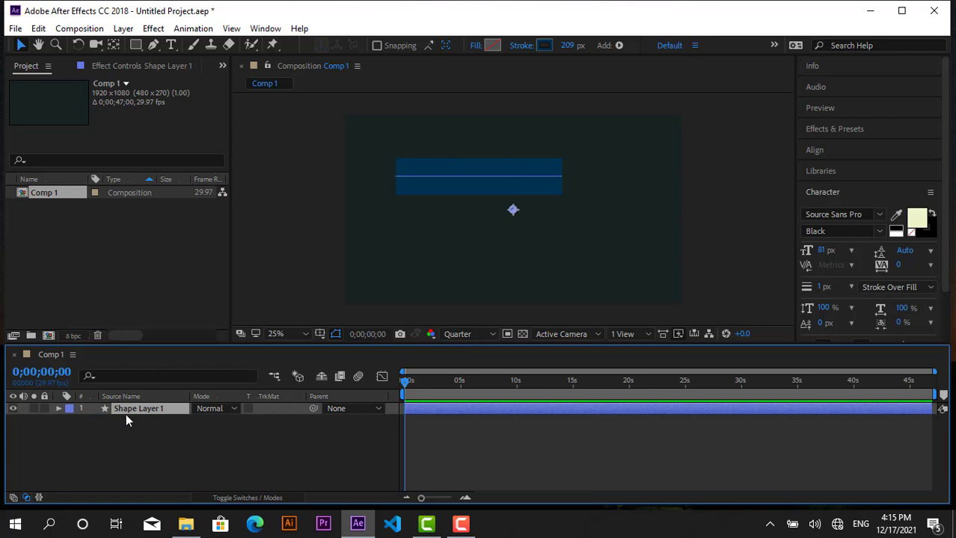
Set Shape Layer 1's Stroke 1 Line Cap to Round Cap for a pill-shaped bar.
left_click(59, 410)
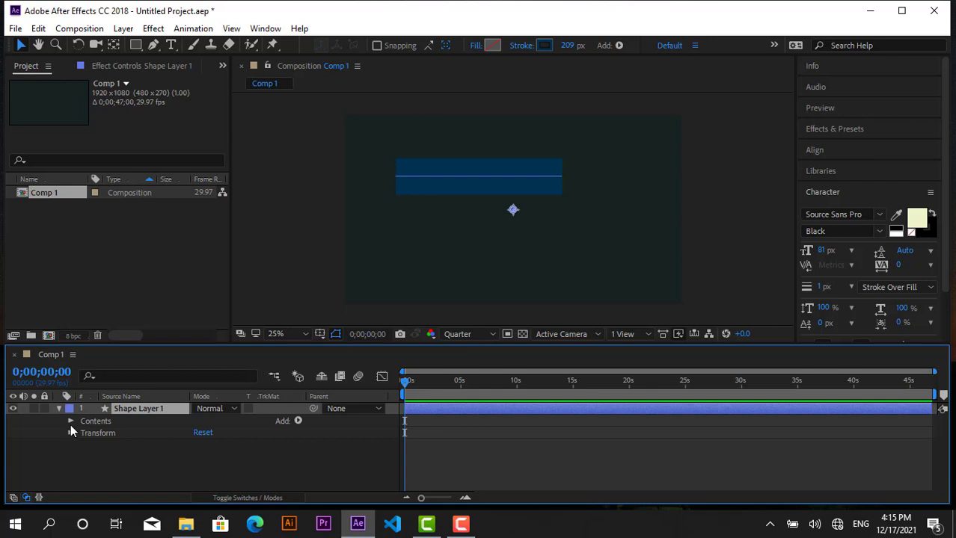
left_click(71, 422)
left_click(81, 434)
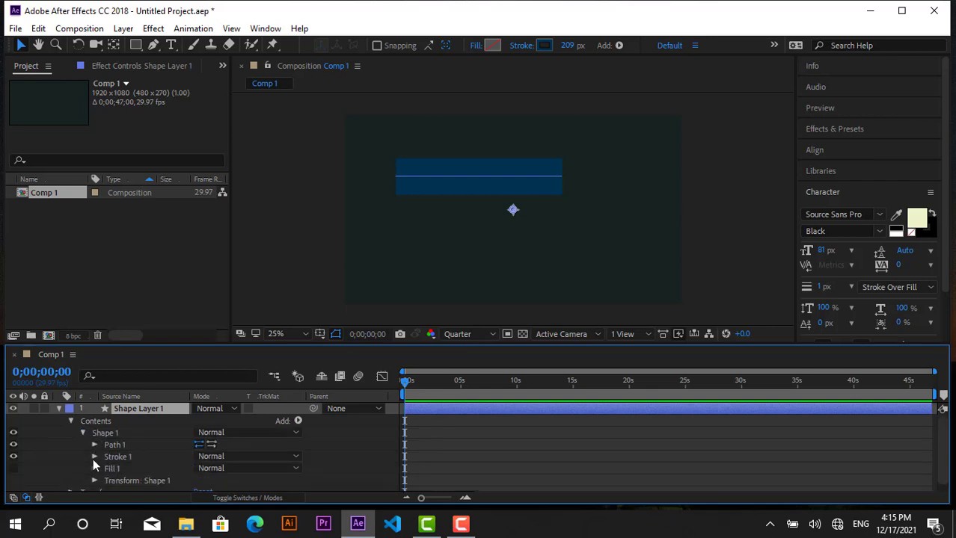
left_click(94, 457)
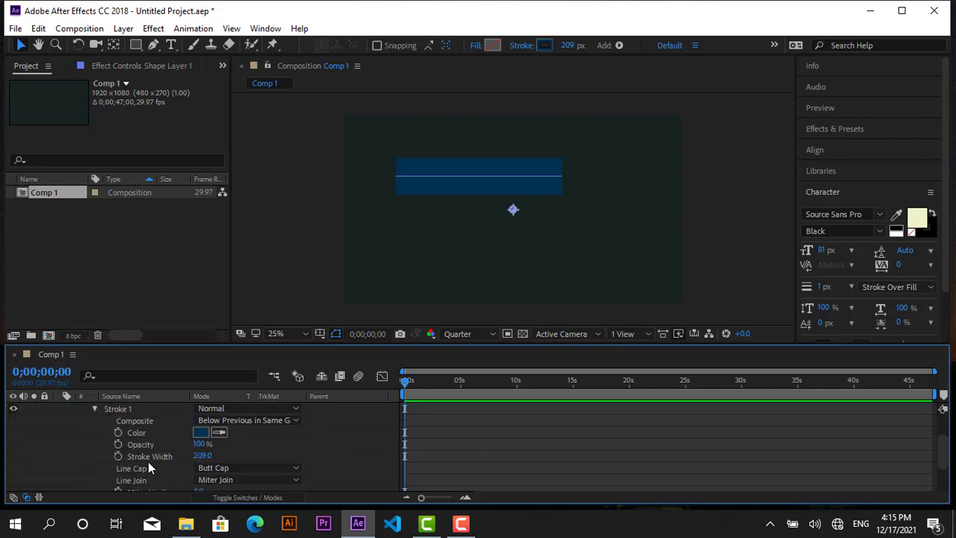
left_click(222, 469)
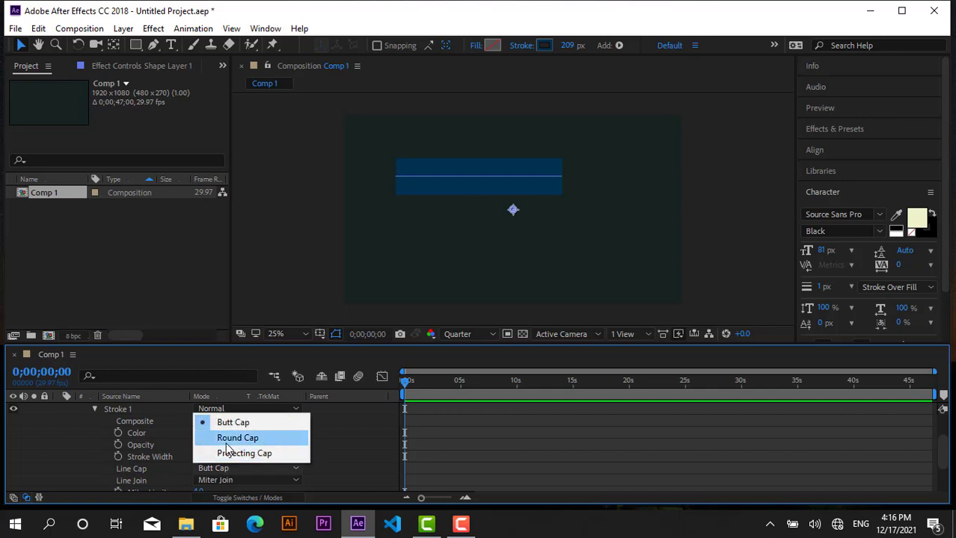
left_click(232, 441)
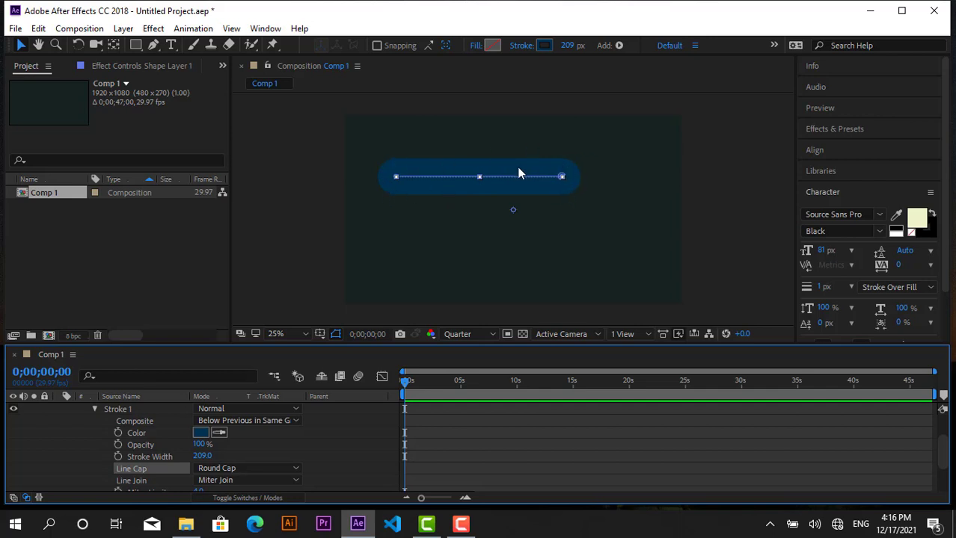
scroll(113, 428, "up", 2)
left_click(94, 457)
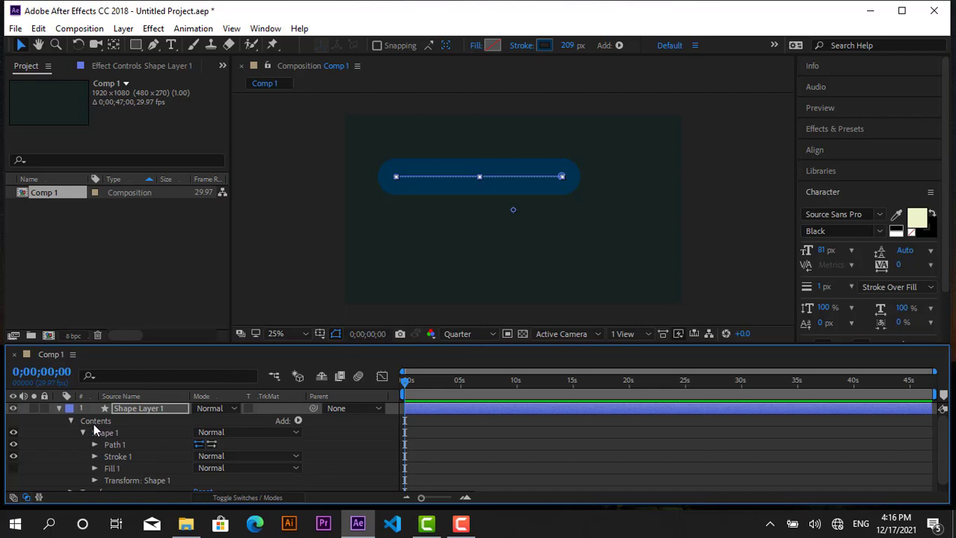
Add a Trim Paths modifier to Shape Layer 1's Contents.
left_click(106, 424)
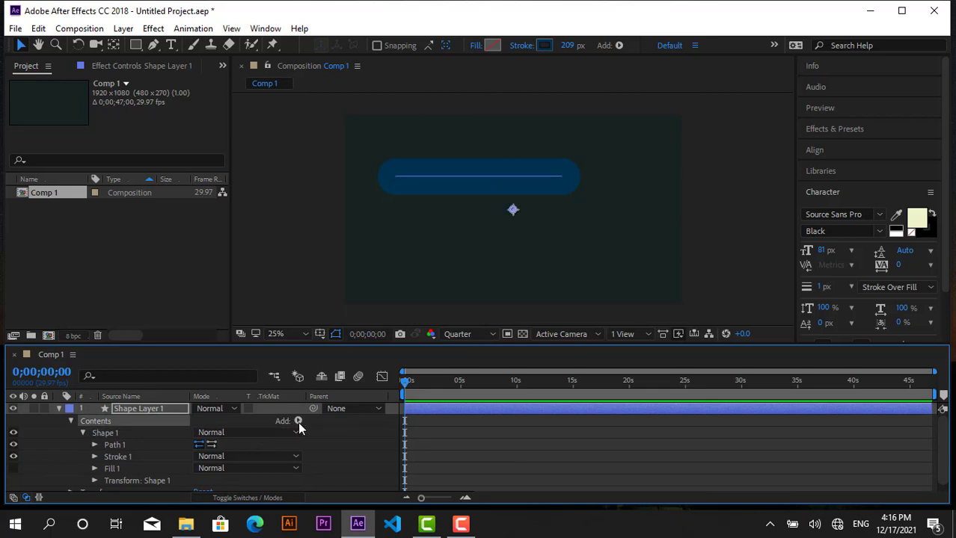
left_click(297, 421)
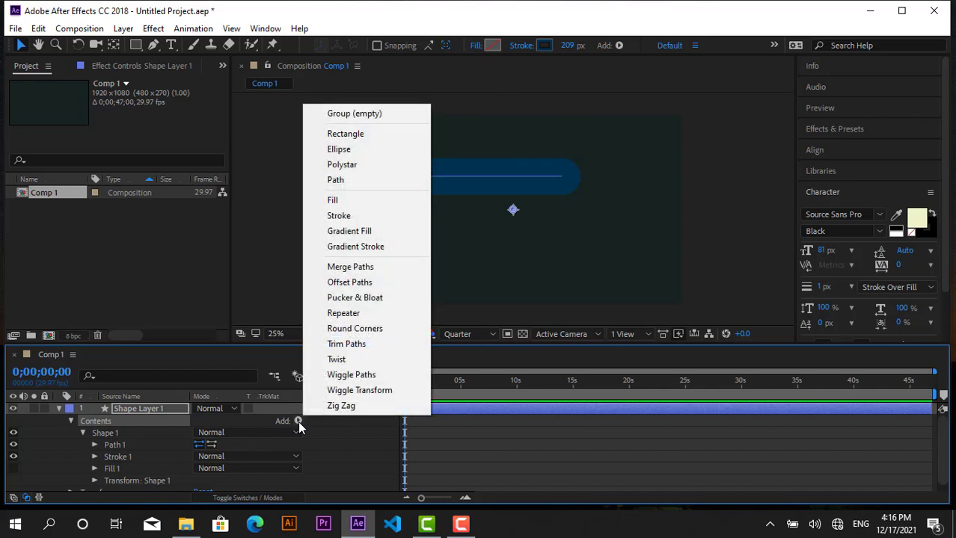
left_click(344, 345)
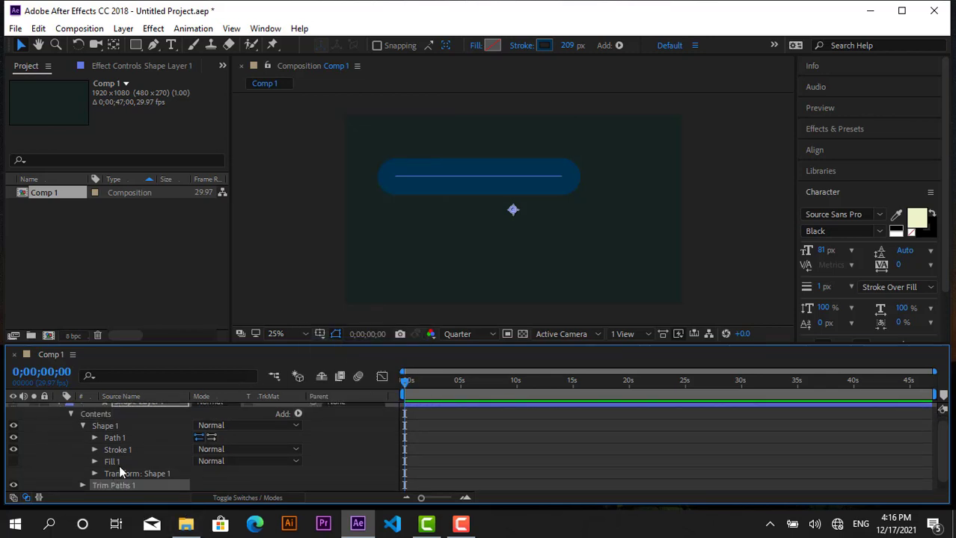
scroll(119, 465, "down", 1)
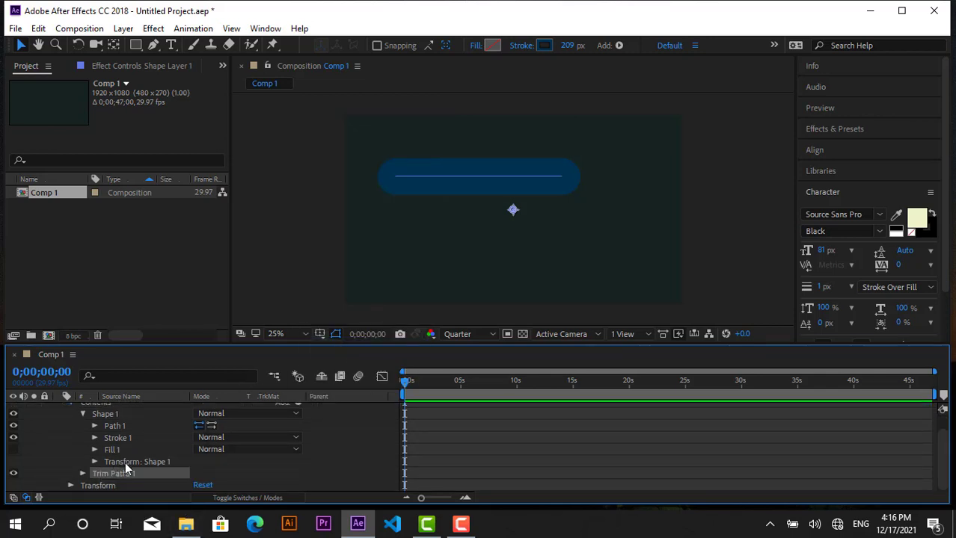
Set a Trim Paths 1 End keyframe at 100% at 0;00;00;00.
left_click(83, 473)
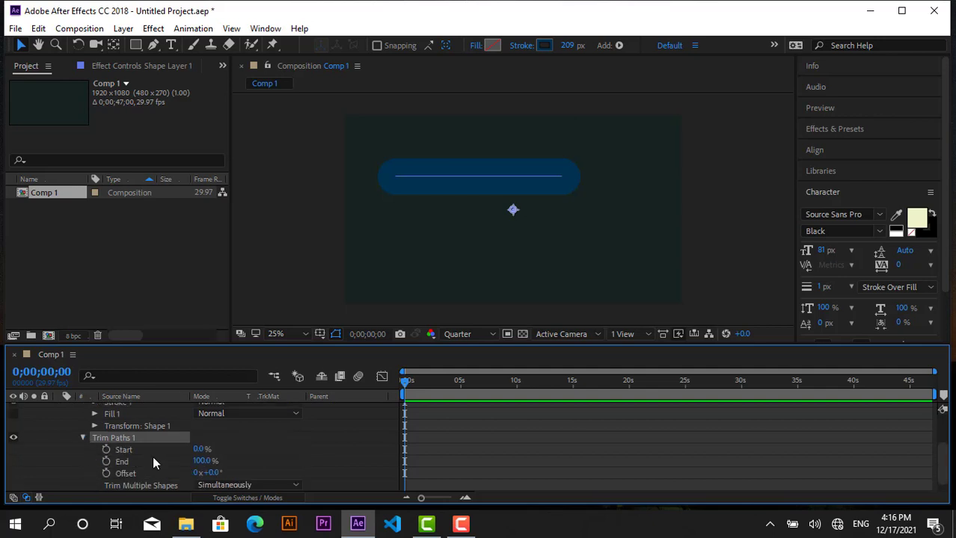
scroll(149, 458, "down", 1)
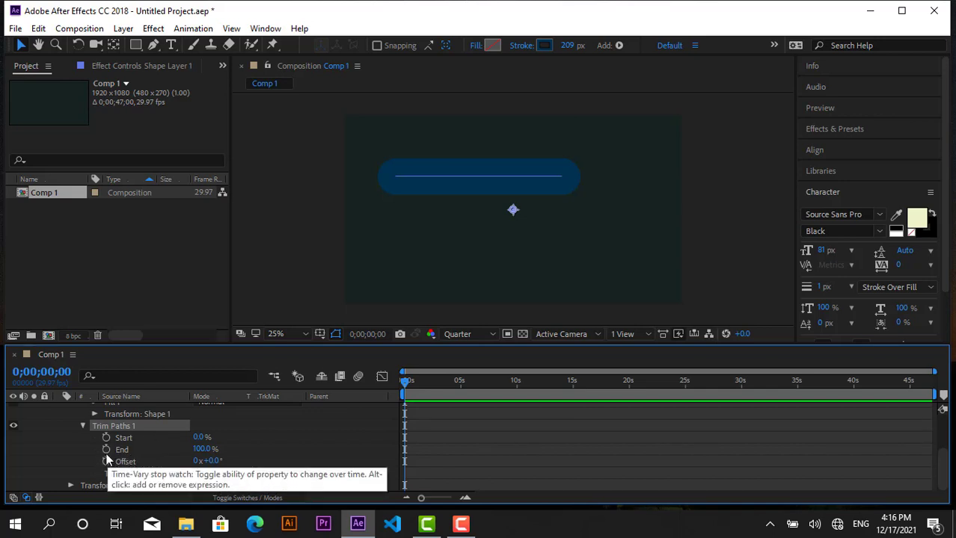
left_click(106, 449)
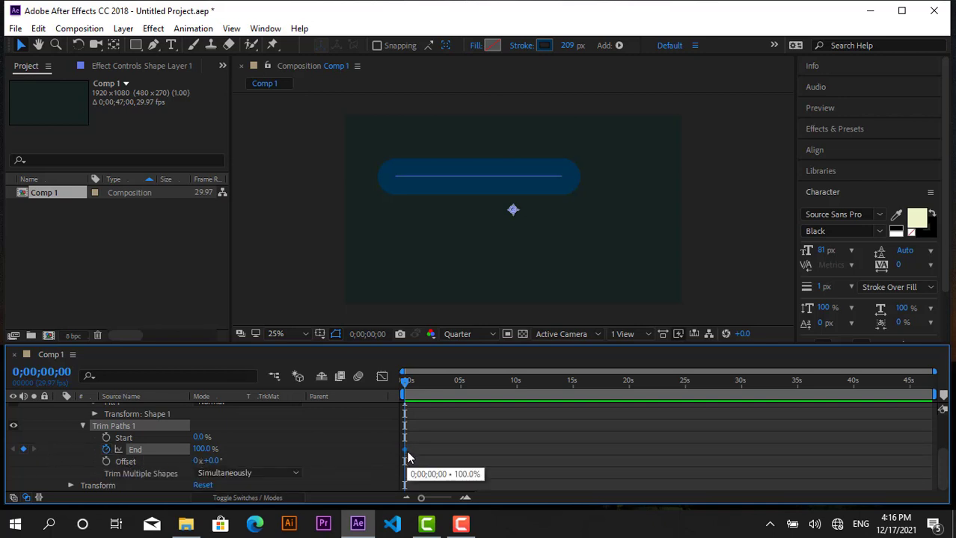
Move the 100% End keyframe to about 3 seconds and set End to 0% at time zero.
left_click_drag(406, 450, 451, 458)
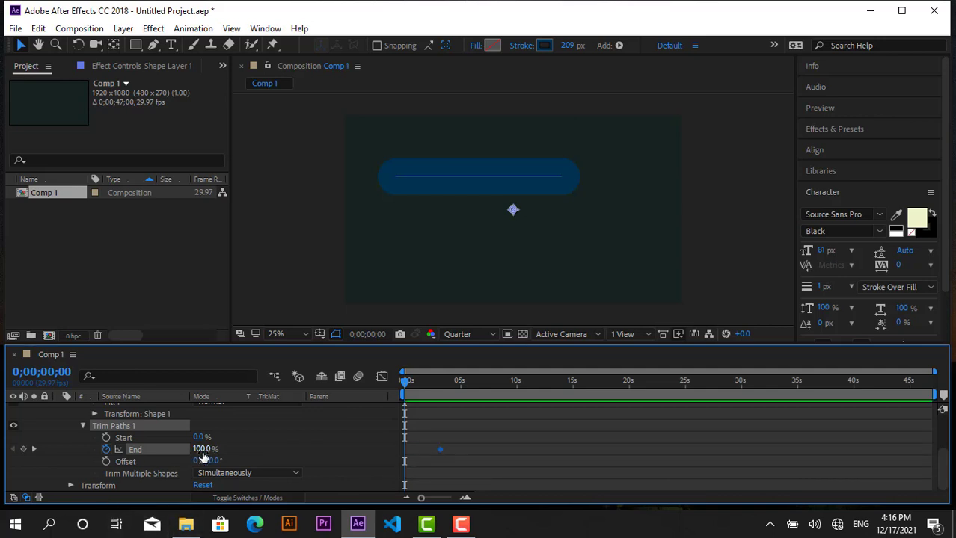
left_click(205, 450)
type("0")
key("Return")
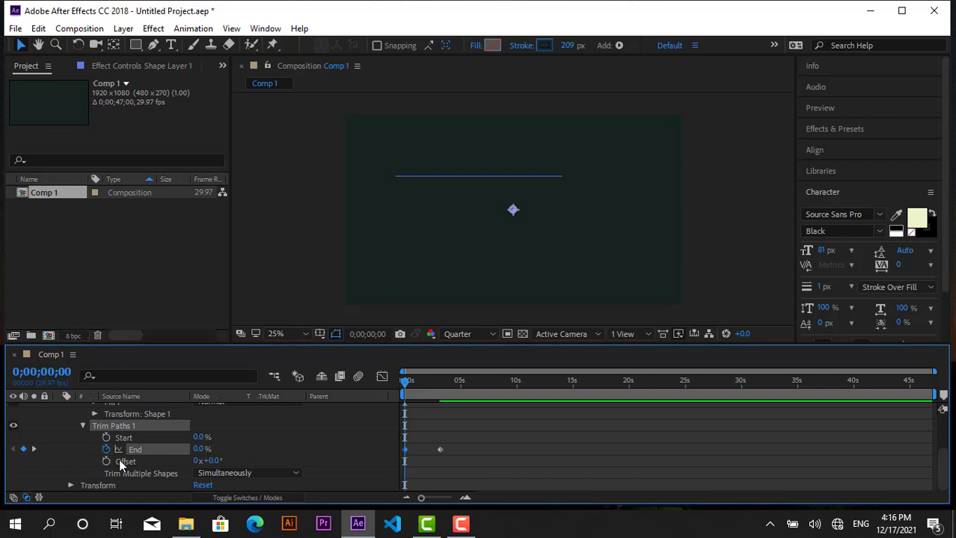
Preview the draw-on from the start, then select both End keyframes.
left_click(33, 450)
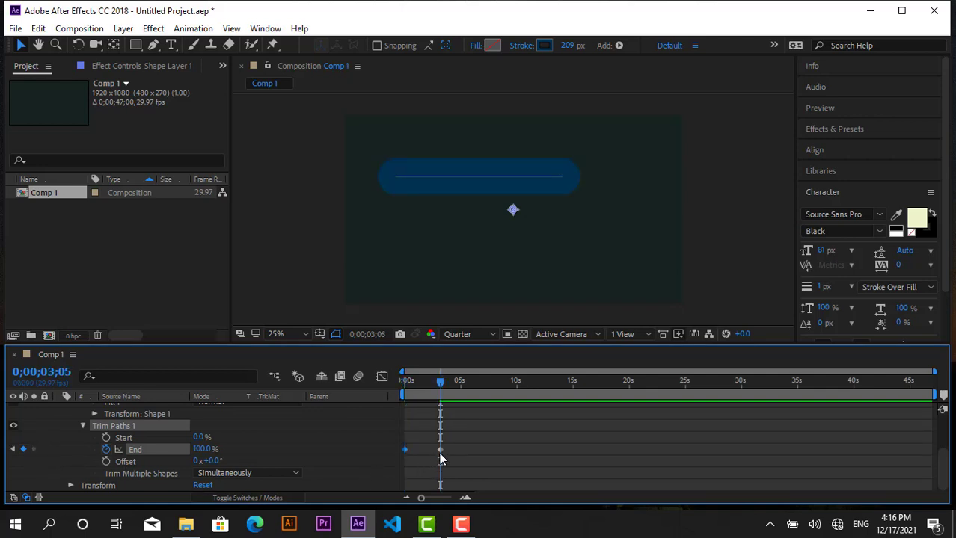
left_click_drag(440, 381, 305, 394)
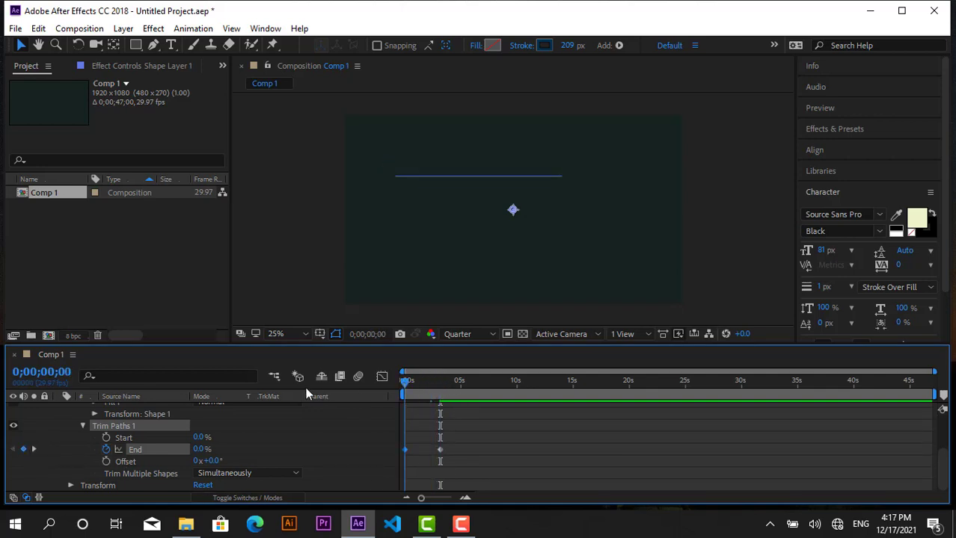
key("space")
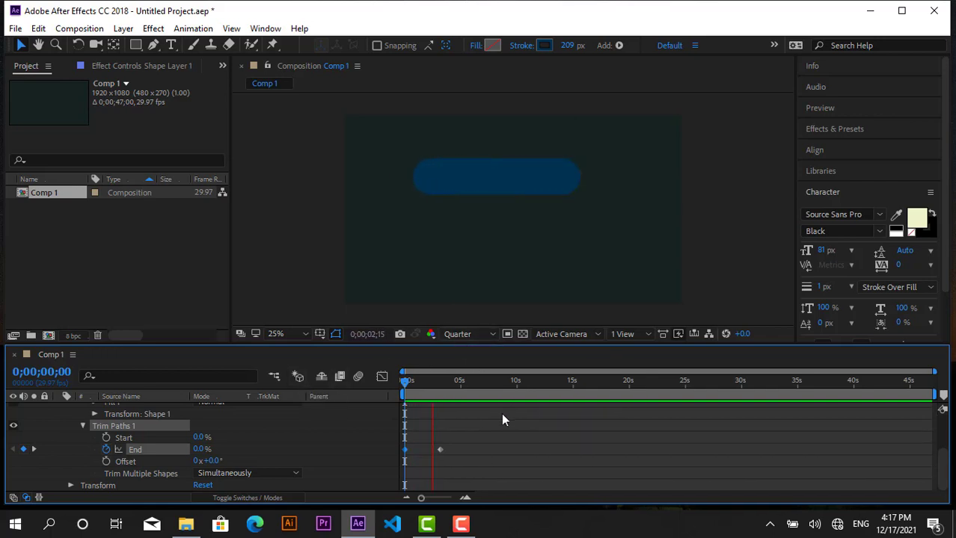
key("space")
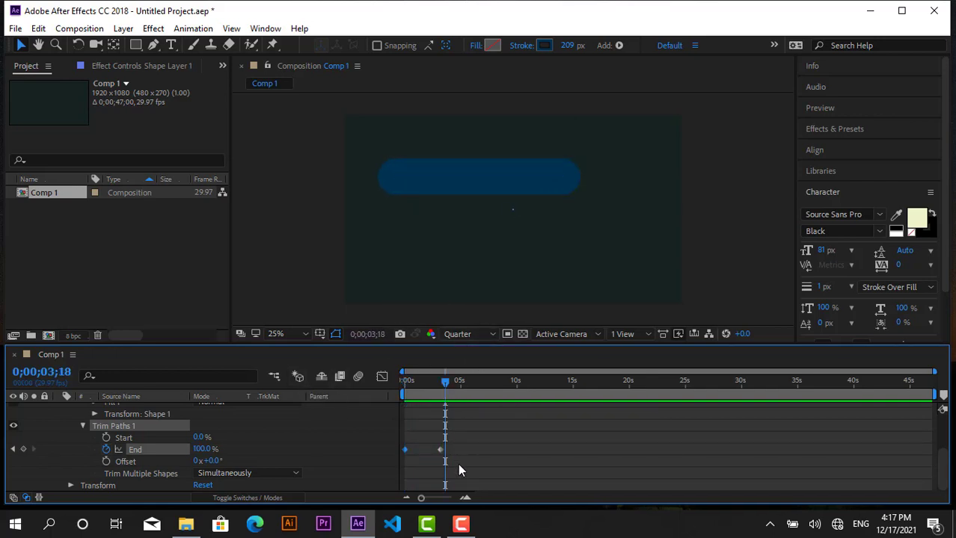
left_click_drag(457, 463, 397, 446)
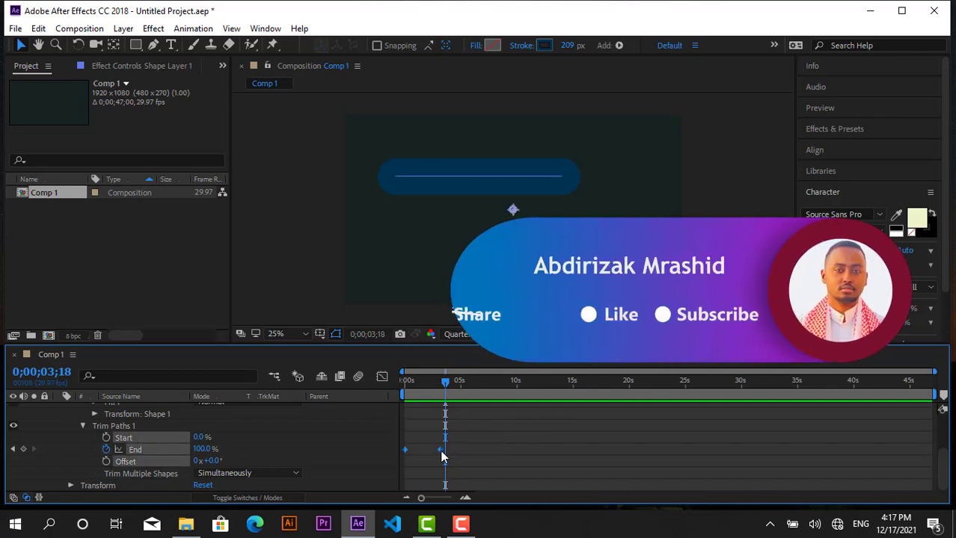
Apply Easy Ease to the End keyframes and check the curve in the Graph Editor.
right_click(440, 449)
mouse_move(487, 442)
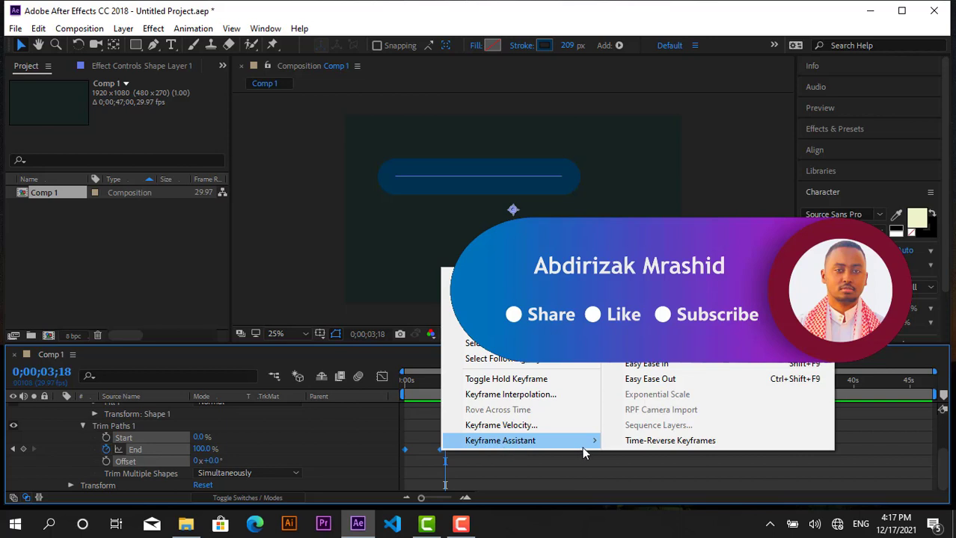
left_click(649, 348)
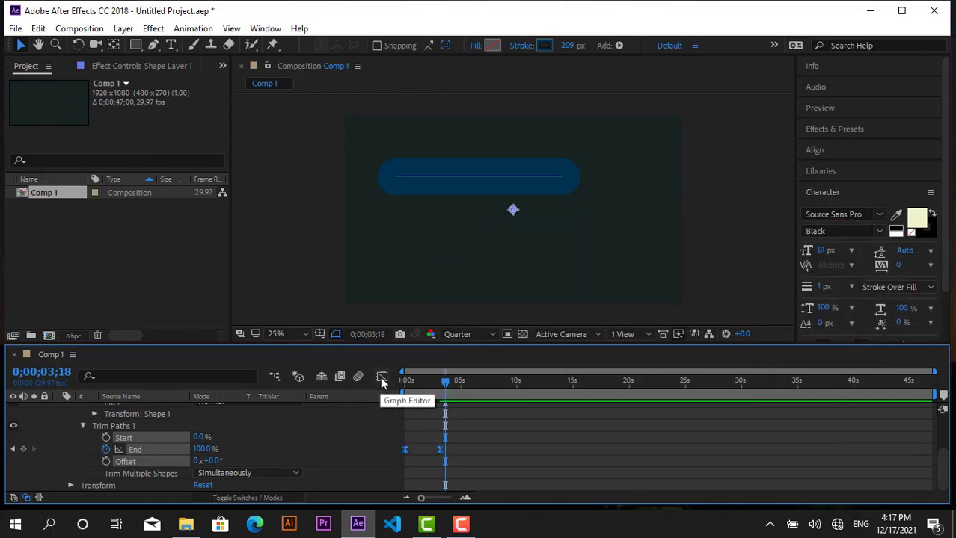
left_click(381, 376)
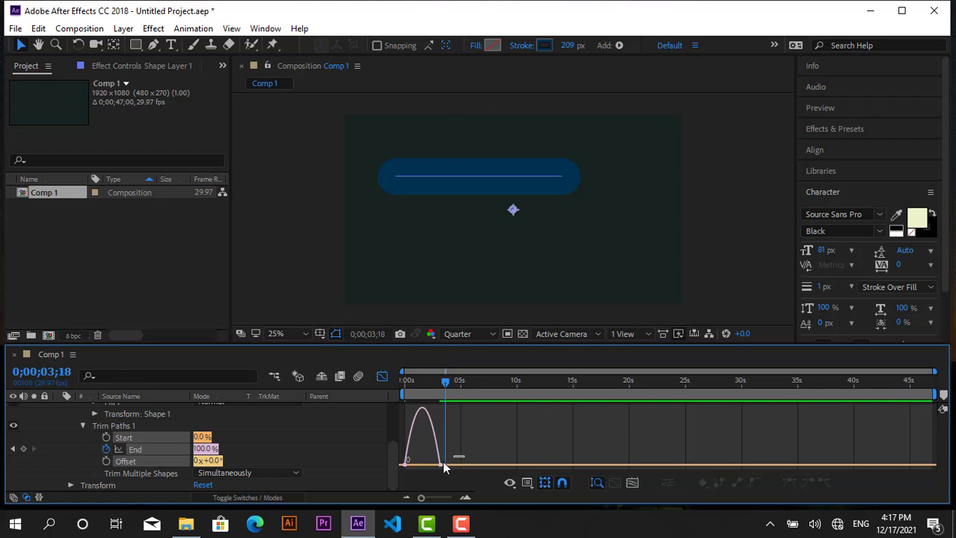
mouse_move(430, 468)
left_mouse_down()
mouse_move(438, 477)
mouse_move(406, 476)
left_mouse_up()
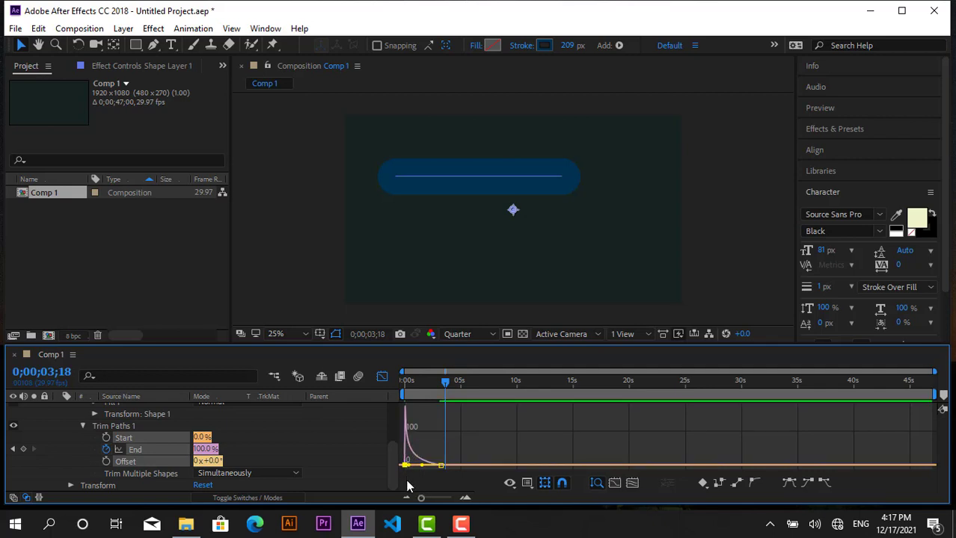
left_click(383, 376)
Preview the eased draw-on animation from time zero.
left_click_drag(445, 383, 324, 384)
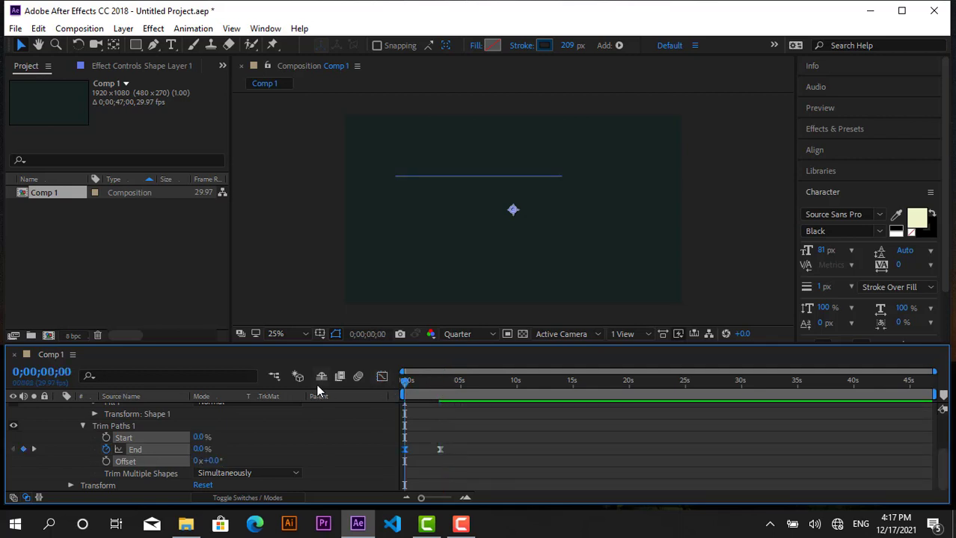
key("space")
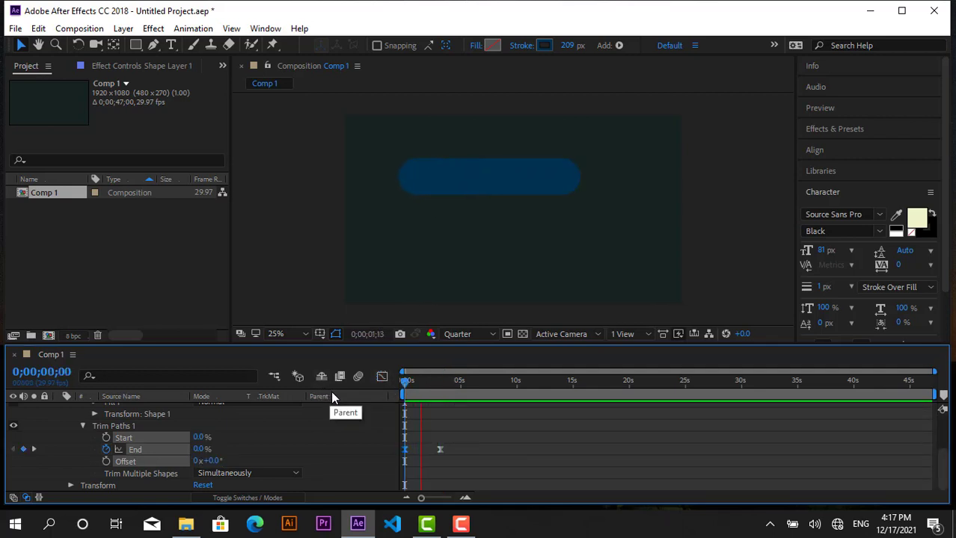
key("space")
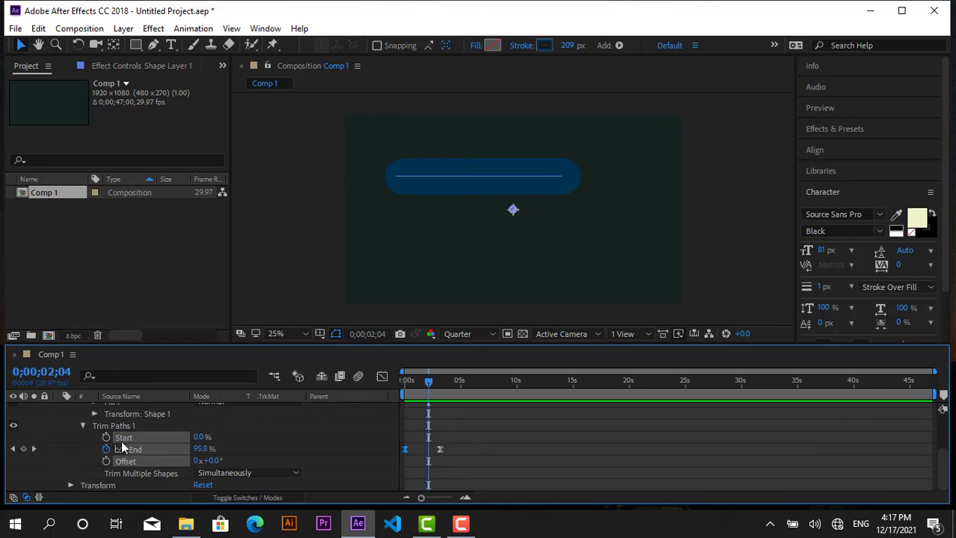
scroll(121, 443, "up", 2)
scroll(93, 449, "up", 2)
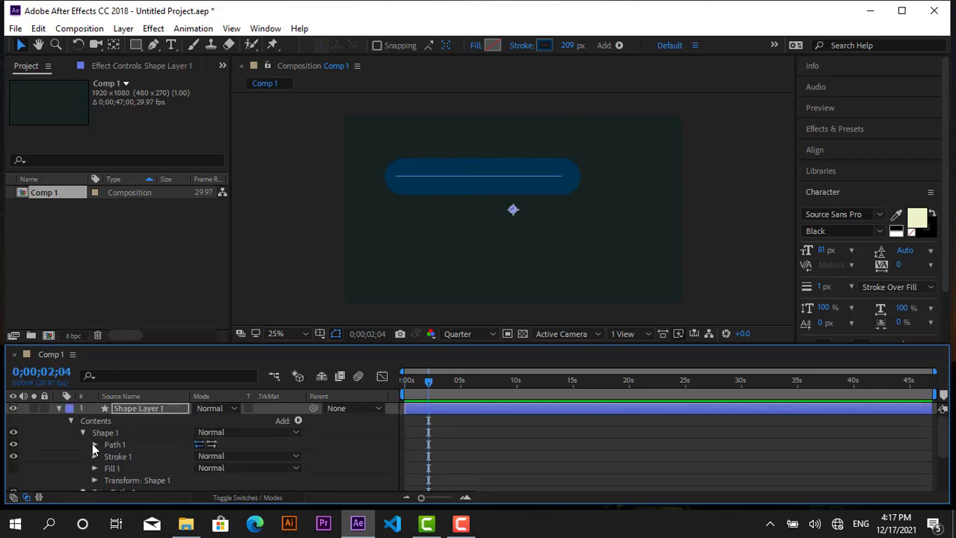
Draw a new curved pen path from the canvas's right side down and back to the centre.
left_click(59, 410)
left_click(138, 452)
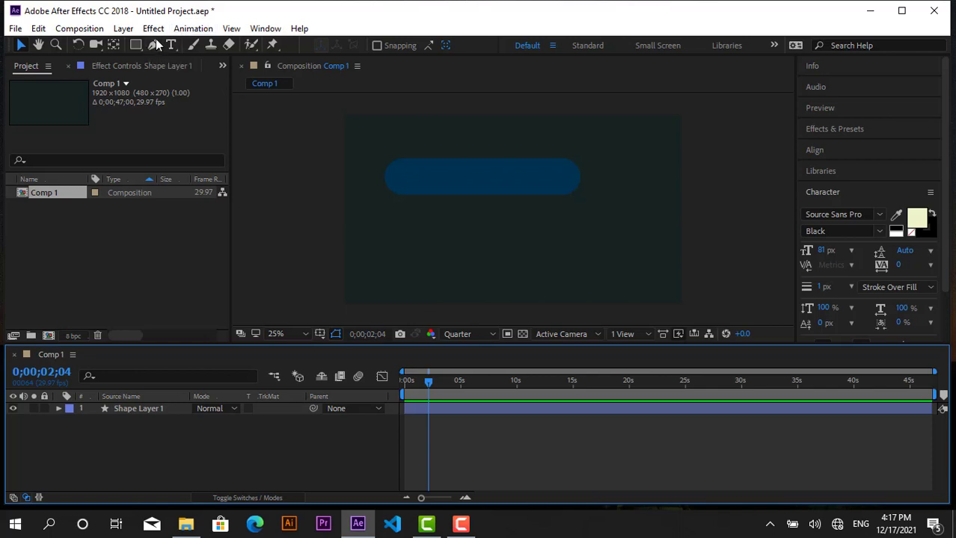
left_click(153, 46)
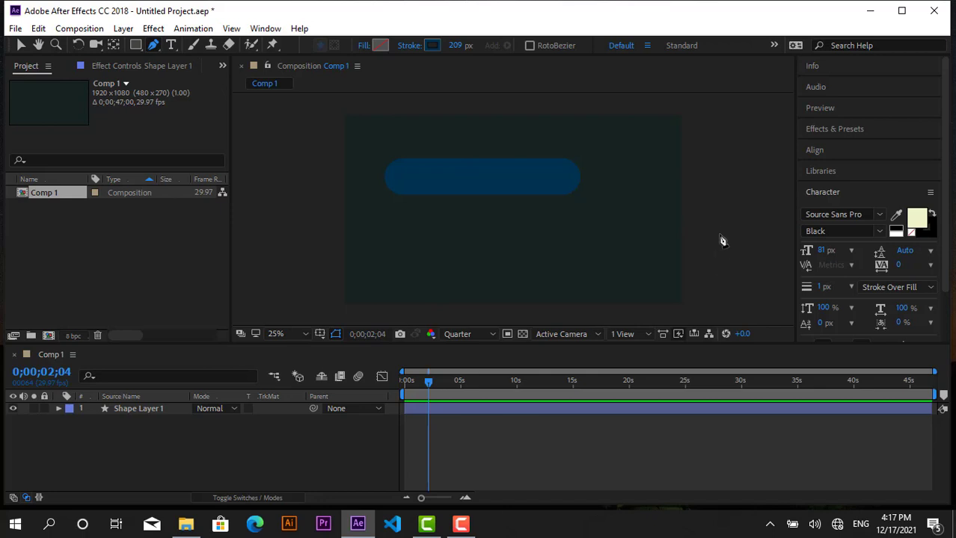
left_click(746, 209)
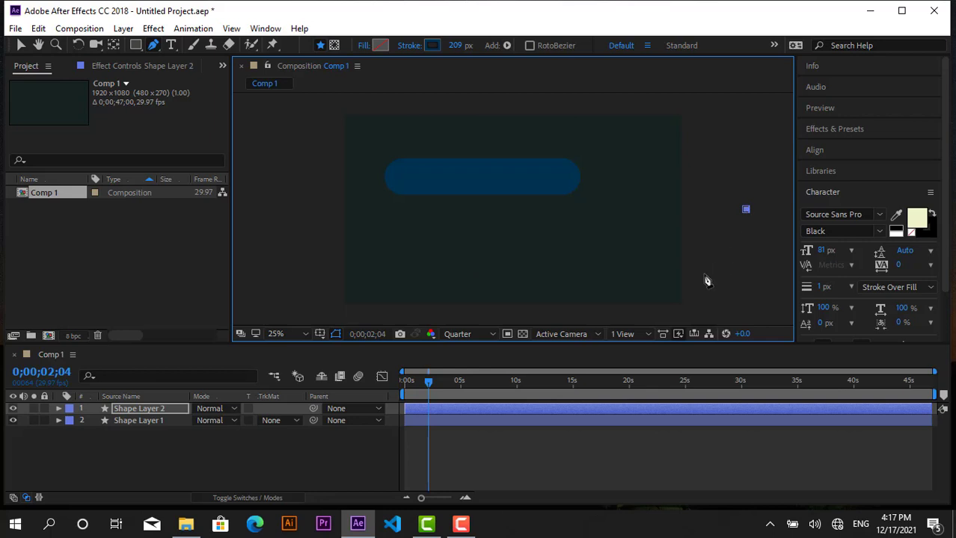
left_click(659, 269)
left_click_drag(657, 271, 602, 228)
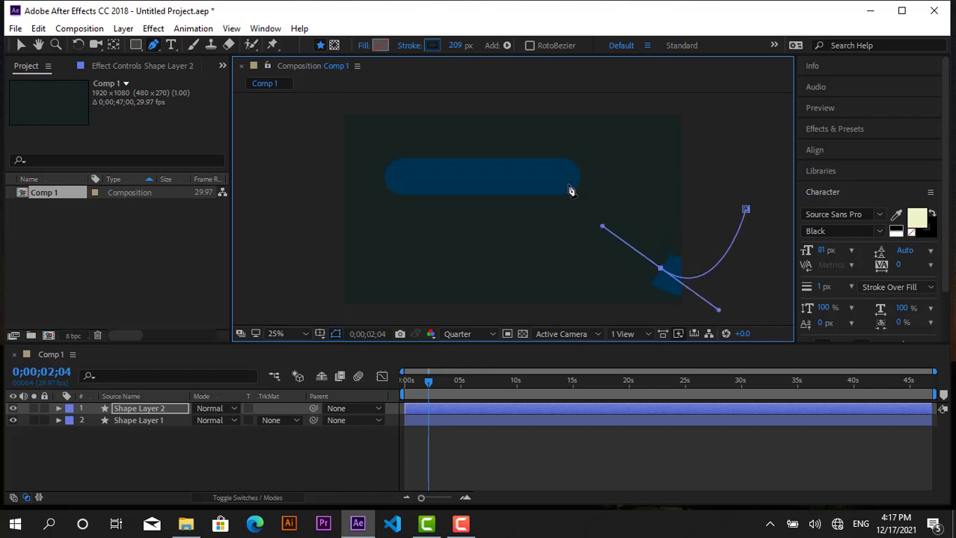
left_click_drag(562, 181, 494, 188)
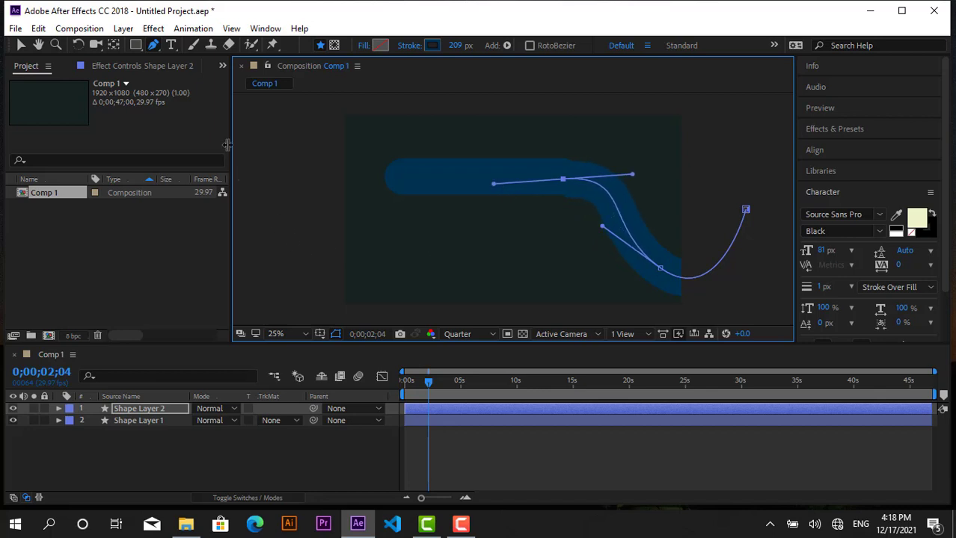
Adjust the curve's centre end point and bezier handles so it meets the bar.
left_click(19, 46)
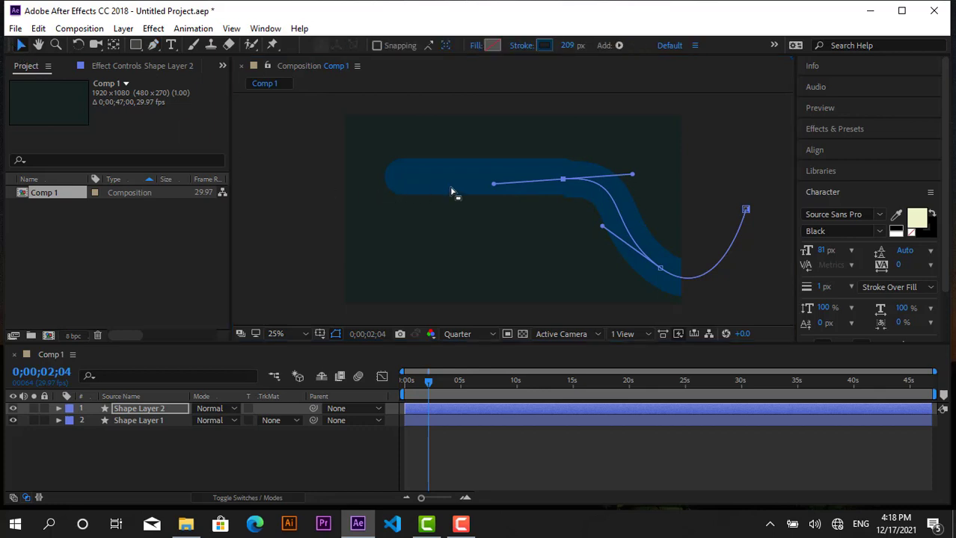
left_click_drag(562, 182, 554, 179)
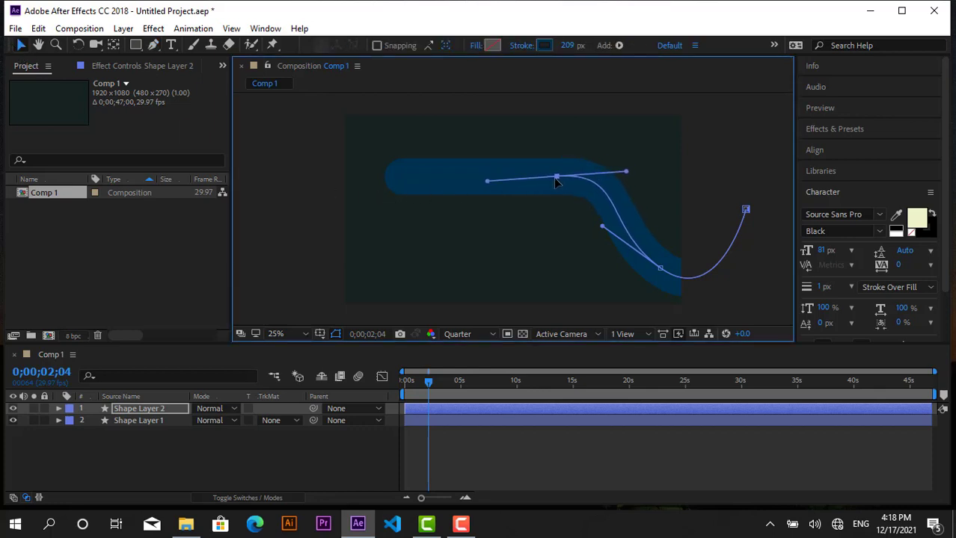
left_click(180, 445)
left_click(155, 410)
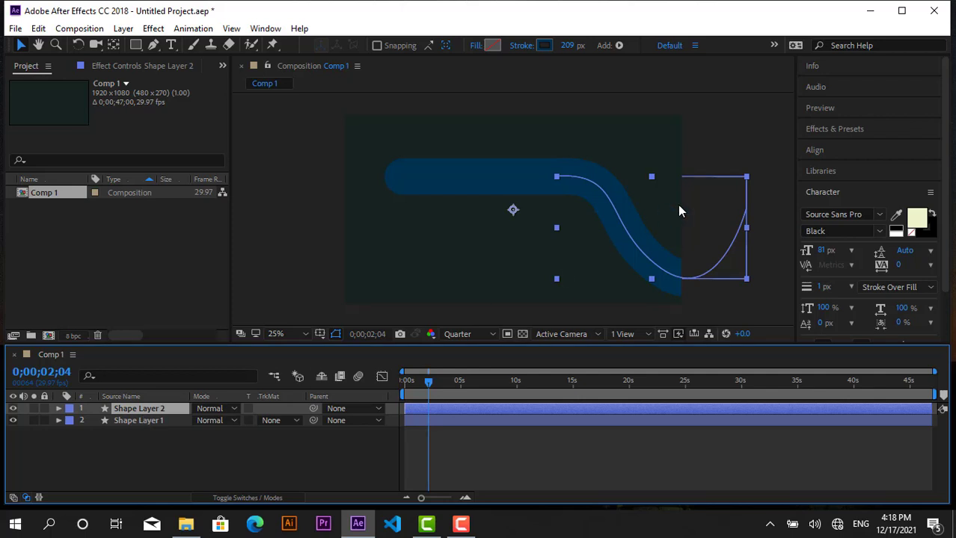
left_click(152, 45)
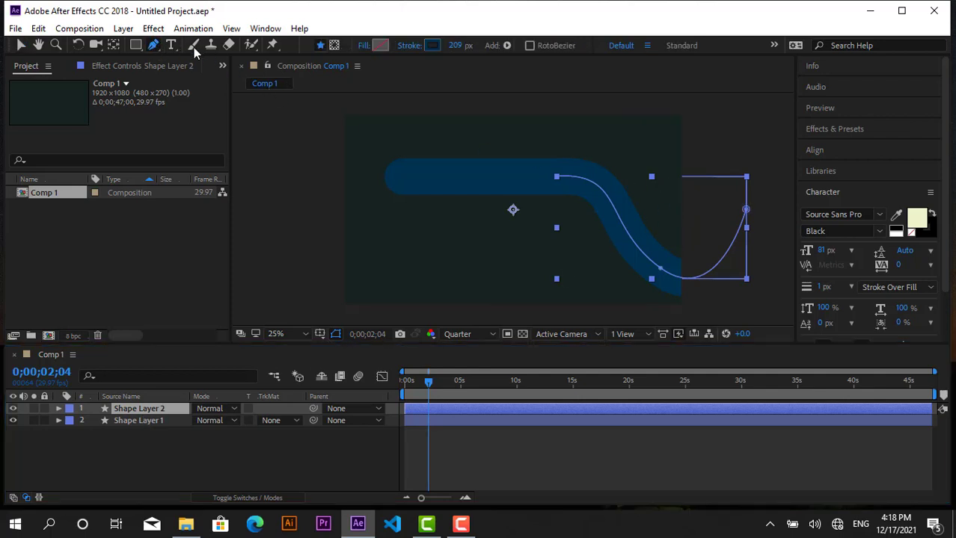
left_click_drag(556, 178, 562, 183)
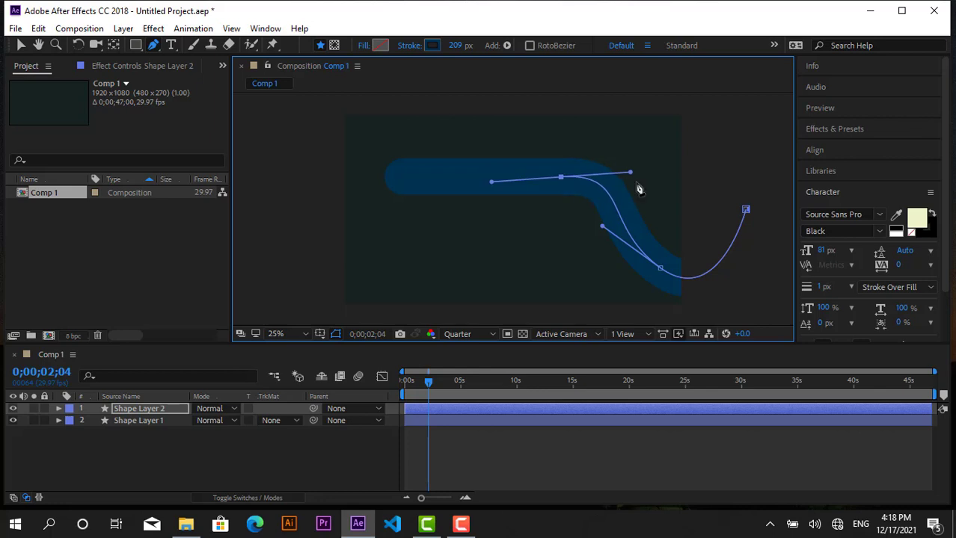
left_click_drag(630, 174, 625, 176)
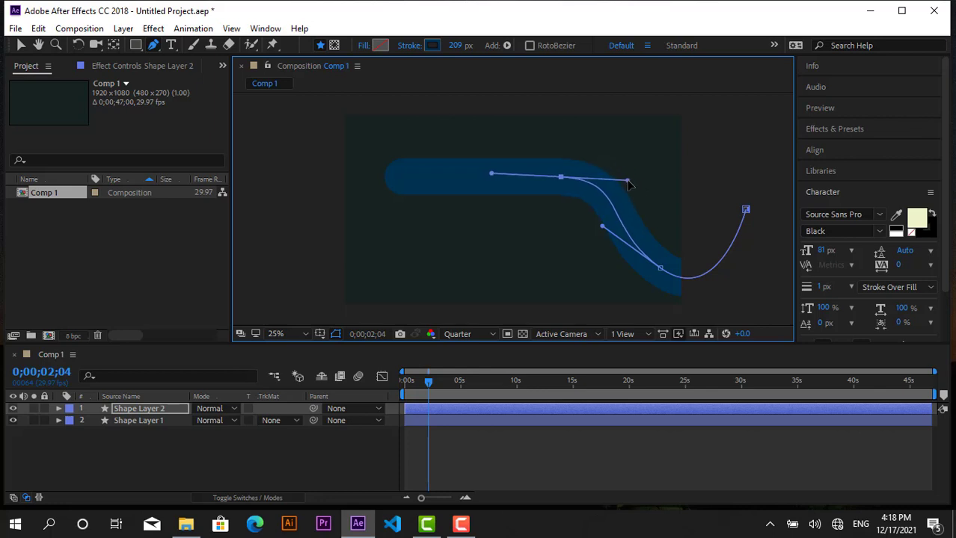
left_click_drag(562, 180, 558, 180)
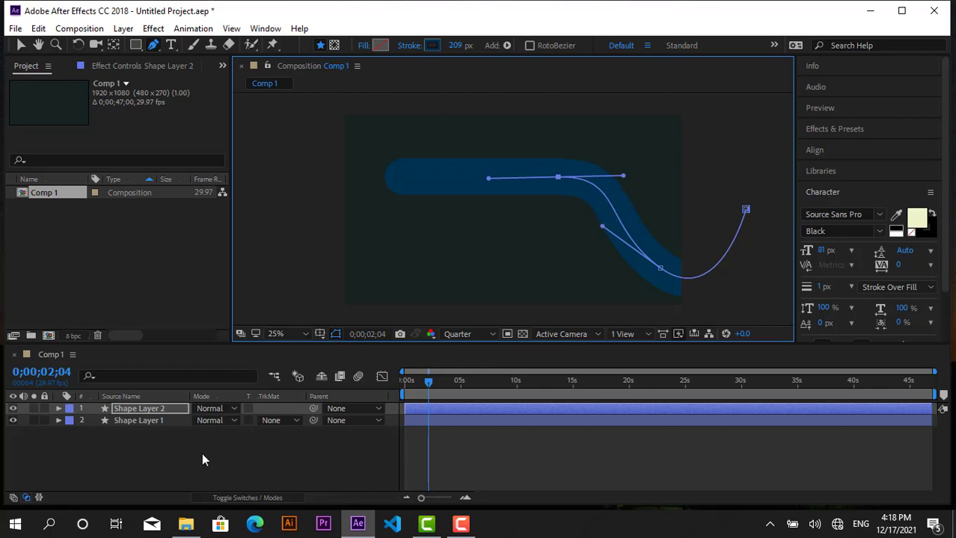
left_click(136, 423)
left_click(130, 412)
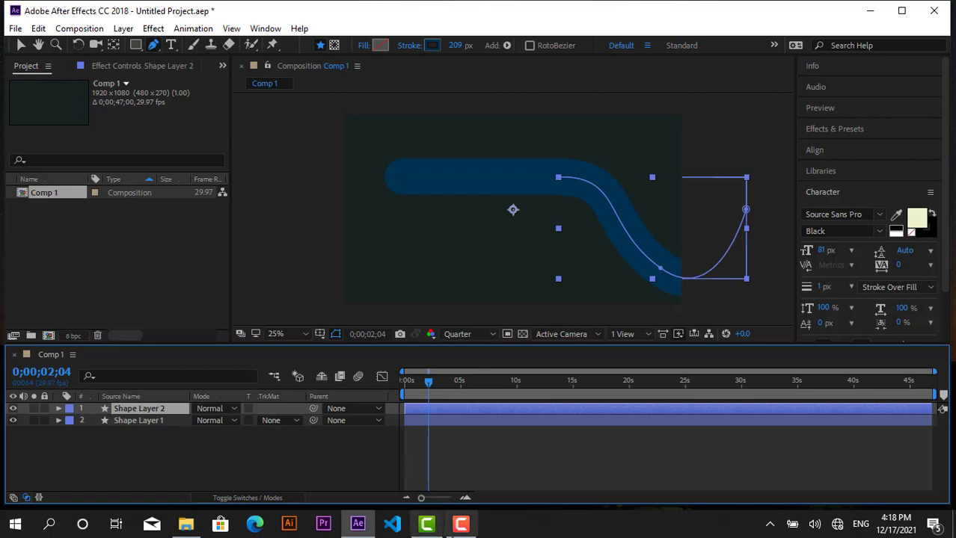
left_click(161, 454)
left_click(143, 409)
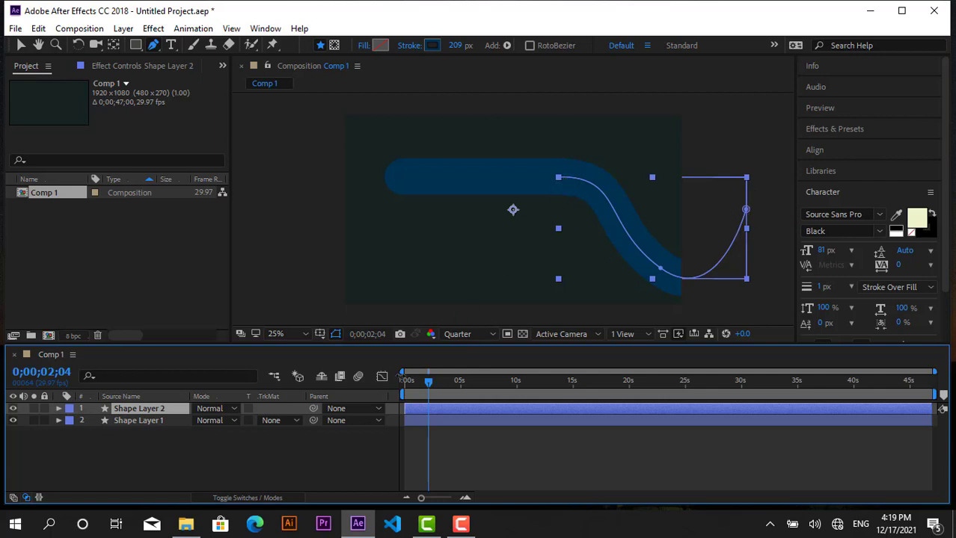
Set Shape Layer 2's Stroke 1 Line Cap to Round Cap.
left_click(247, 447)
left_click(66, 410)
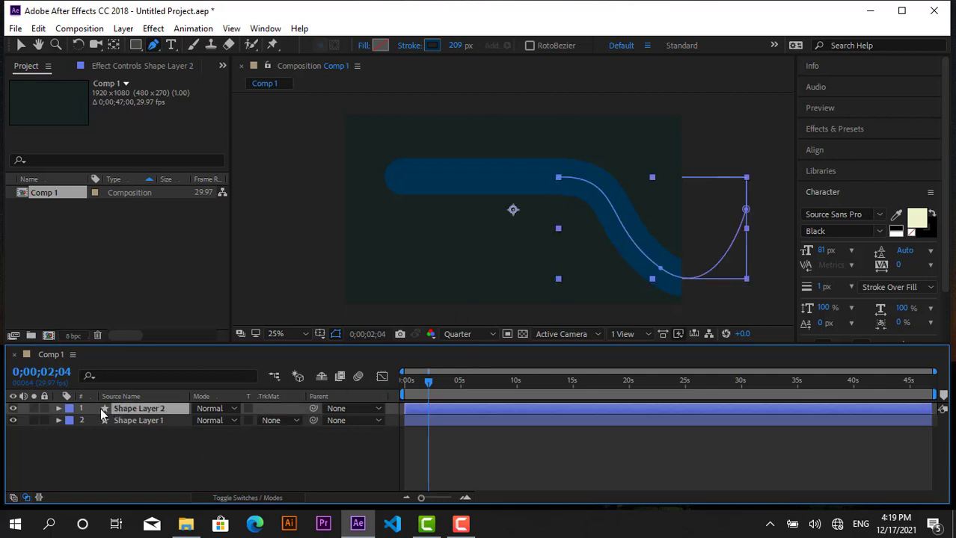
left_click(59, 409)
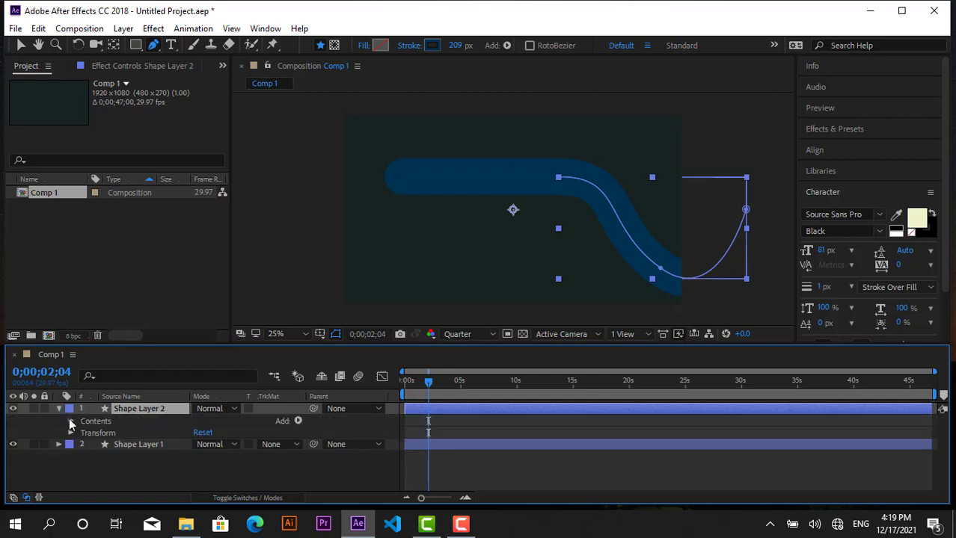
left_click(83, 433)
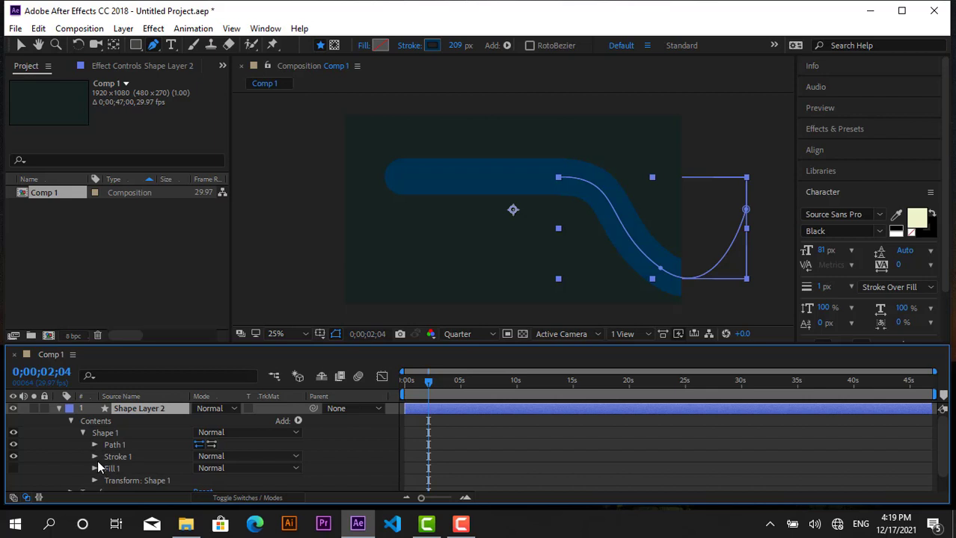
left_click(95, 457)
scroll(184, 468, "down", 2)
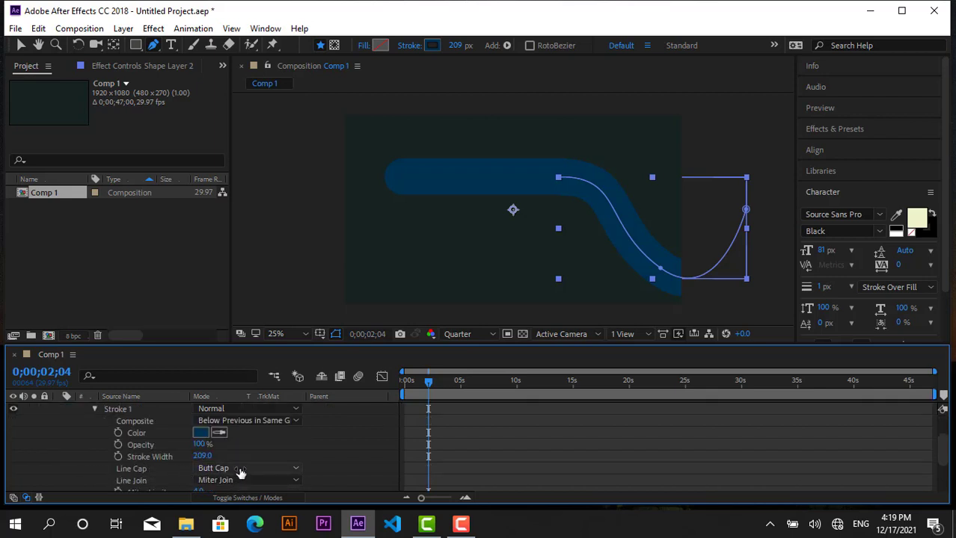
left_click(222, 471)
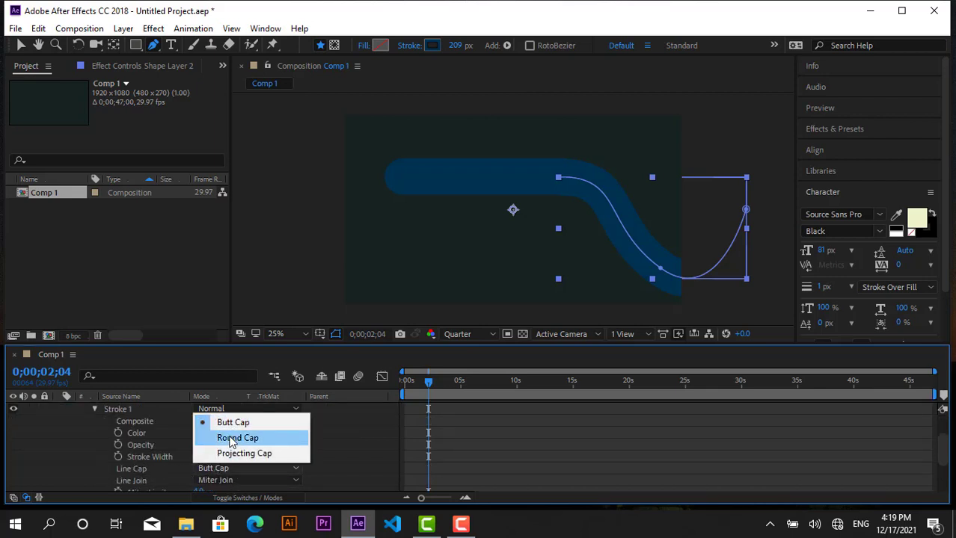
left_click(235, 440)
scroll(79, 441, "up", 2)
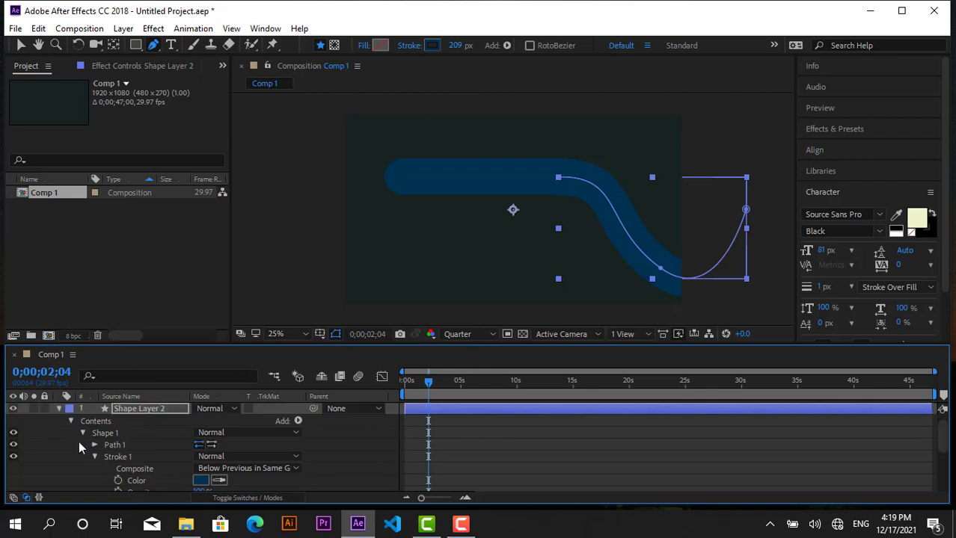
left_click(57, 409)
left_click(138, 471)
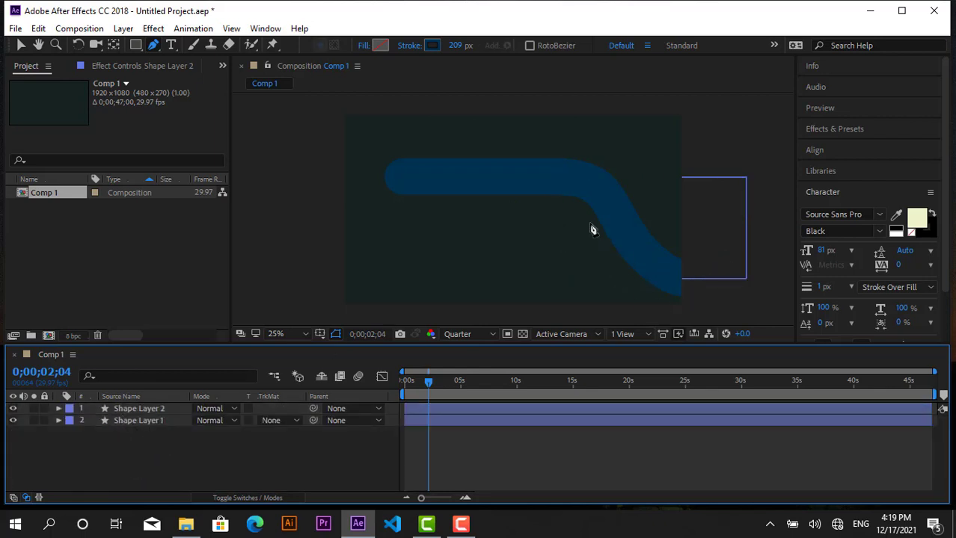
Hide Shape Layer 2's curved stroke.
left_click(129, 409)
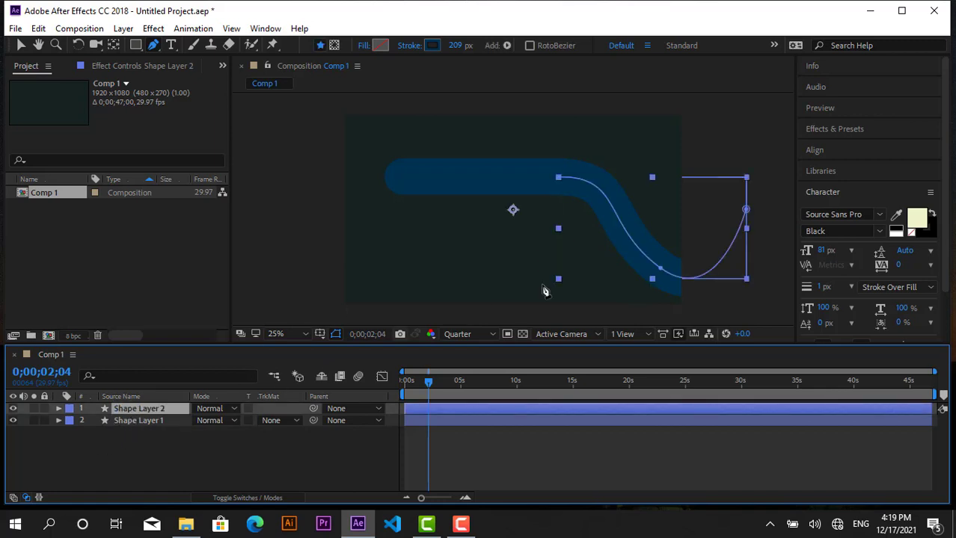
left_click(58, 409)
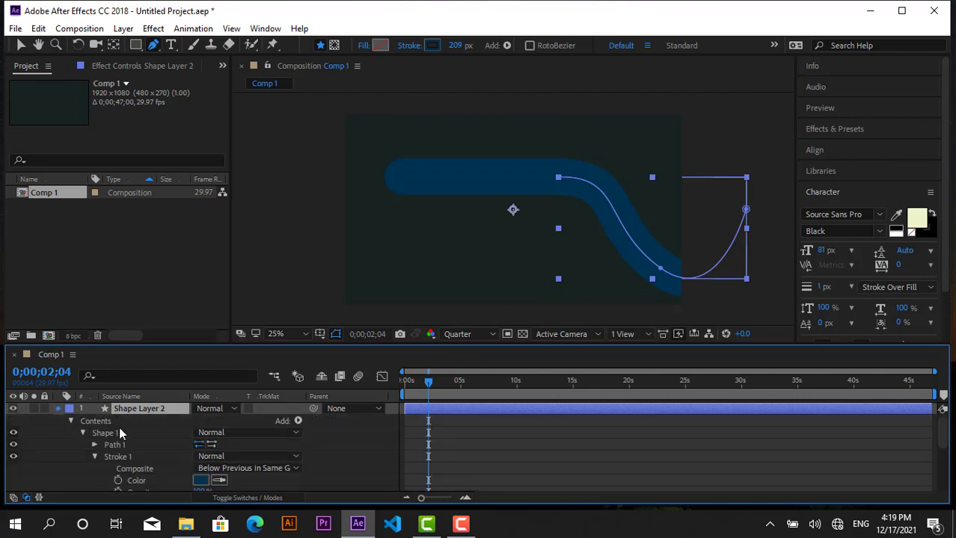
left_click(142, 444)
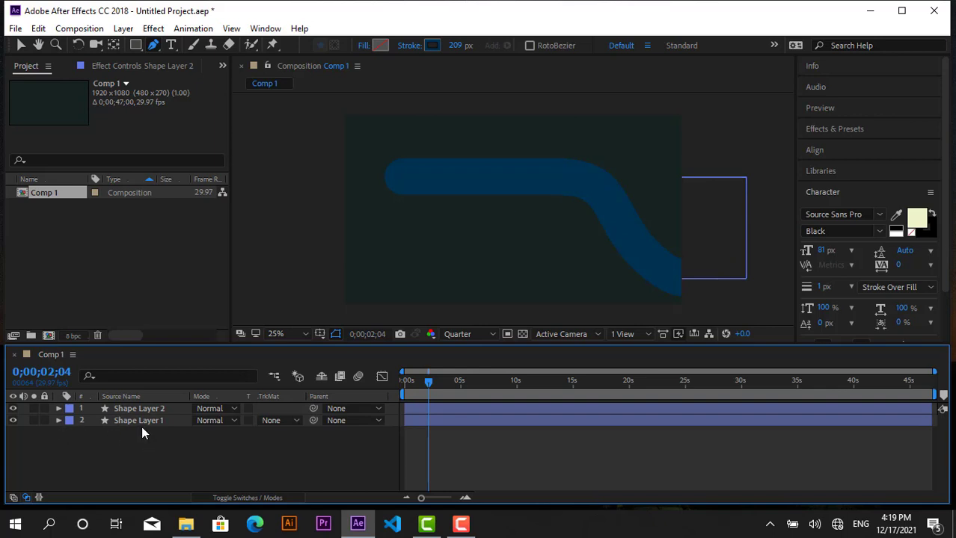
left_click(138, 408)
left_click(12, 408)
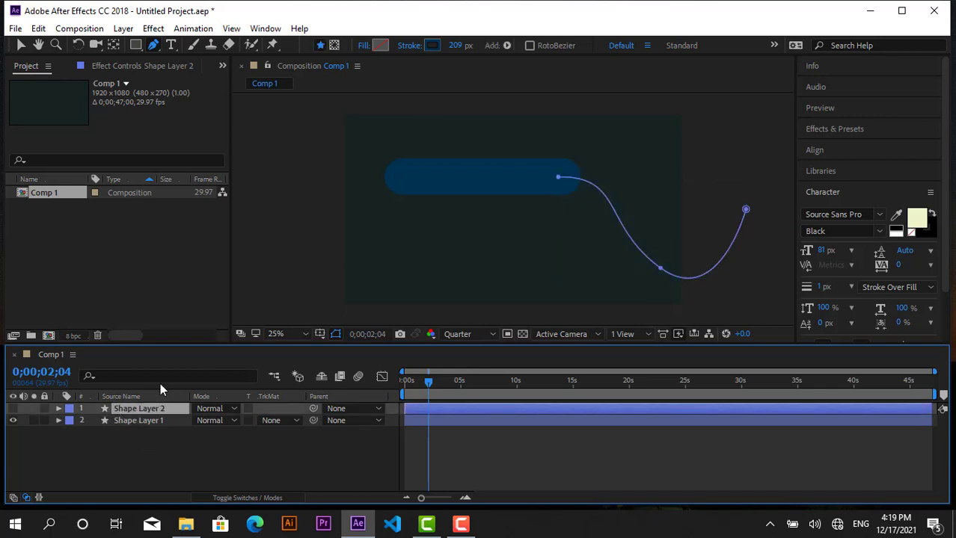
Draw a curved Shape 2 path inside Shape Layer 1 and check its contents.
left_click(138, 421)
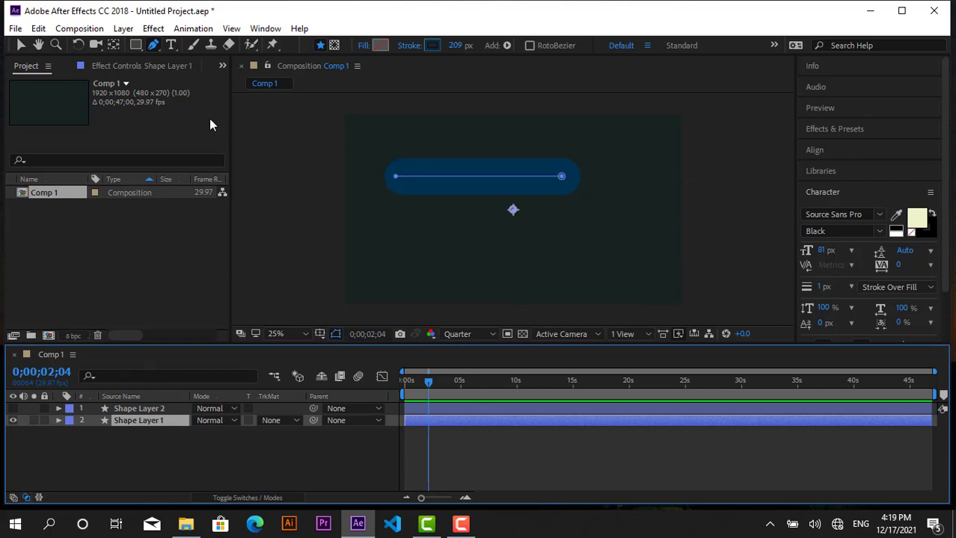
left_click(154, 45)
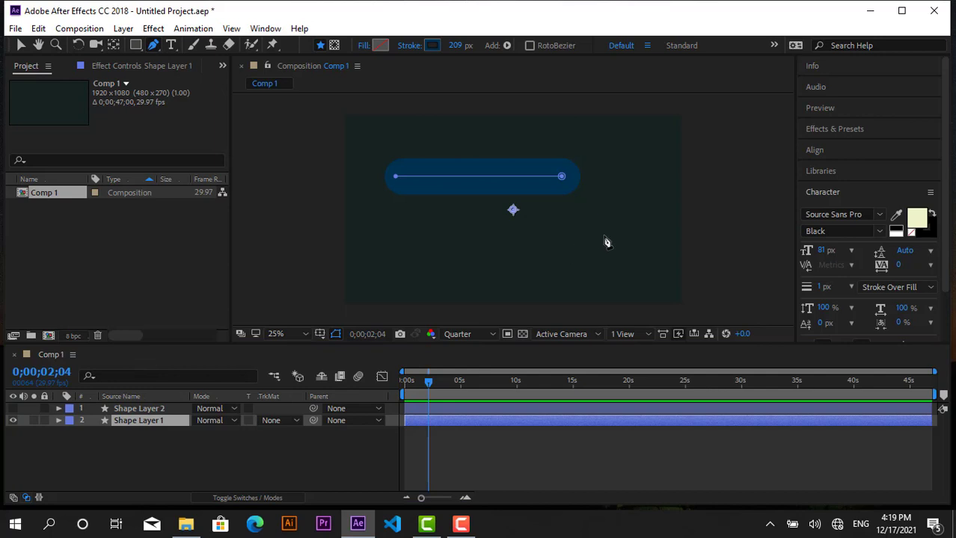
left_click_drag(602, 236, 639, 272)
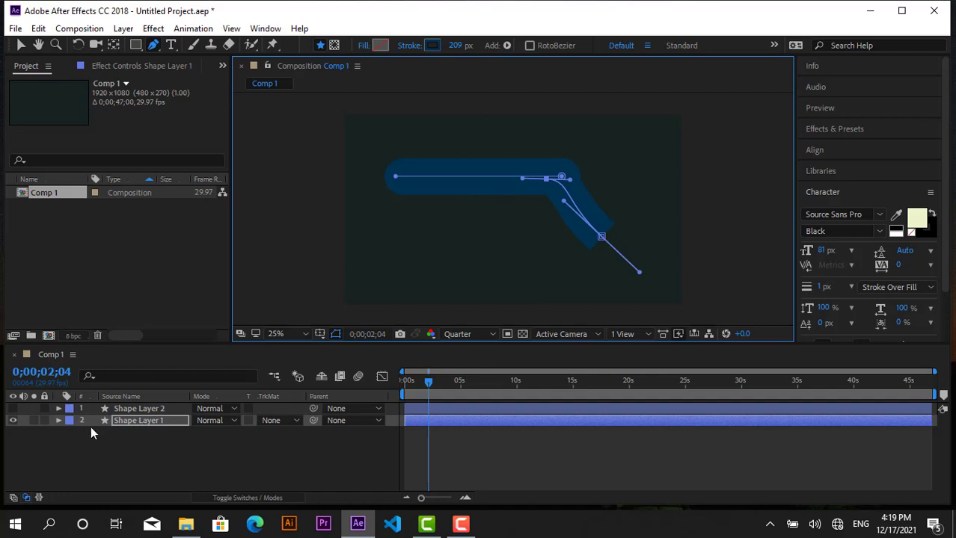
left_click(57, 421)
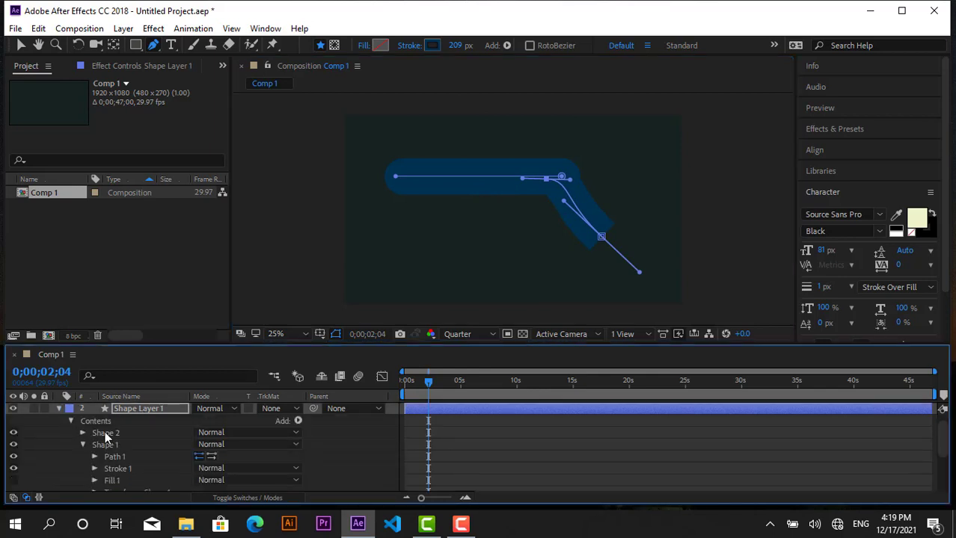
left_click(60, 408)
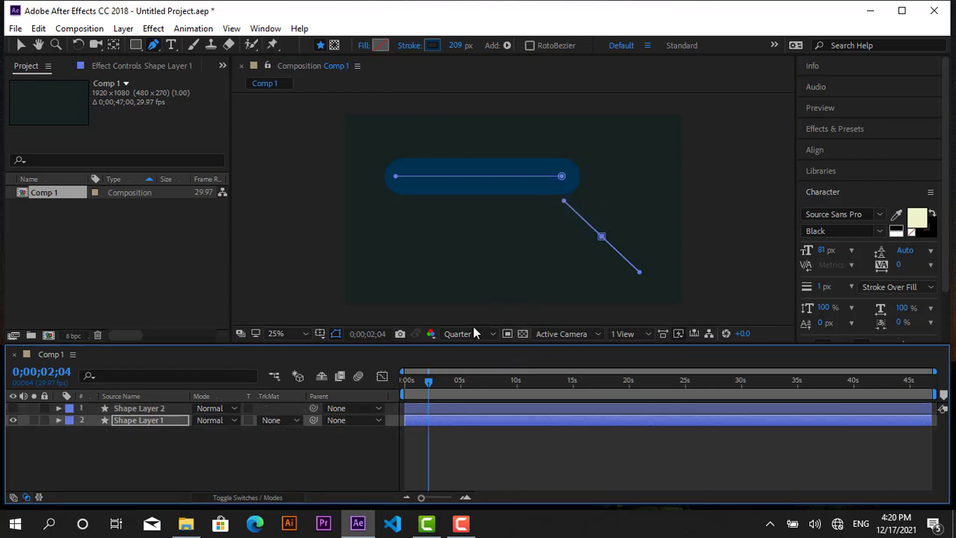
Turn Shape Layer 2 back on and preview the animation from the start.
left_click(22, 45)
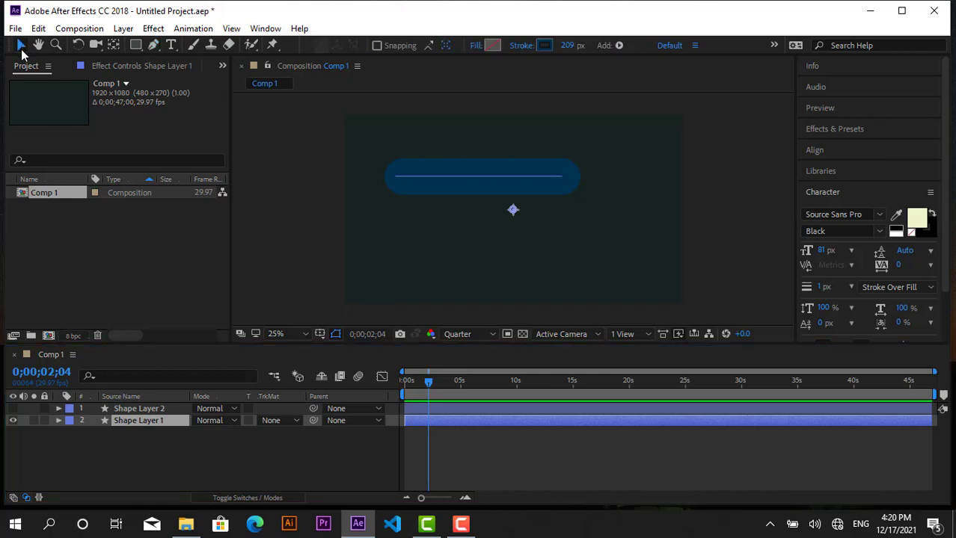
left_click(13, 420)
left_click(107, 442)
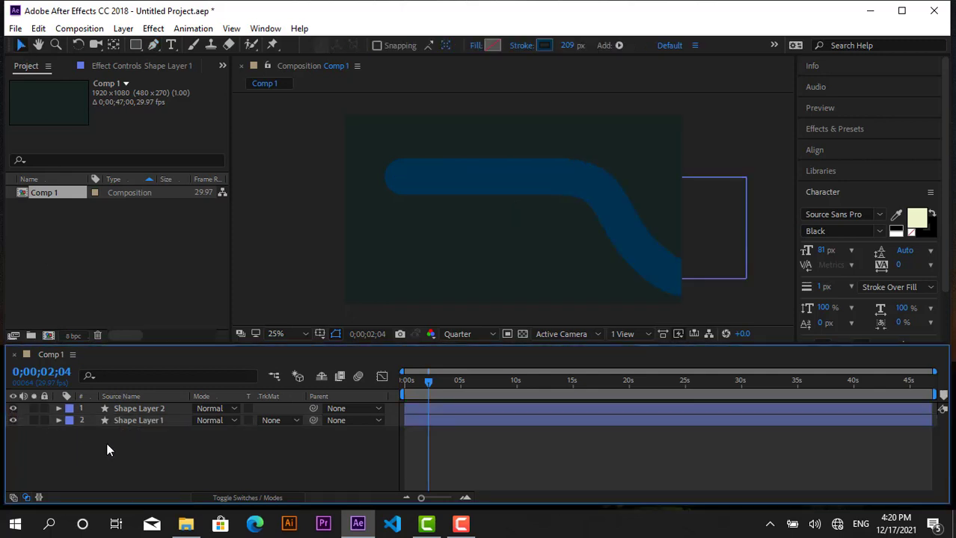
left_click_drag(430, 384, 378, 378)
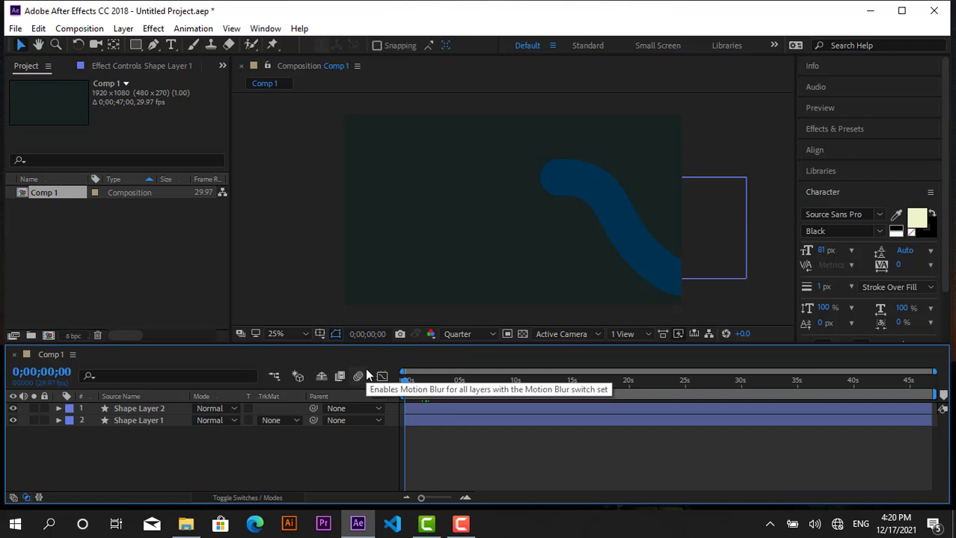
key("space")
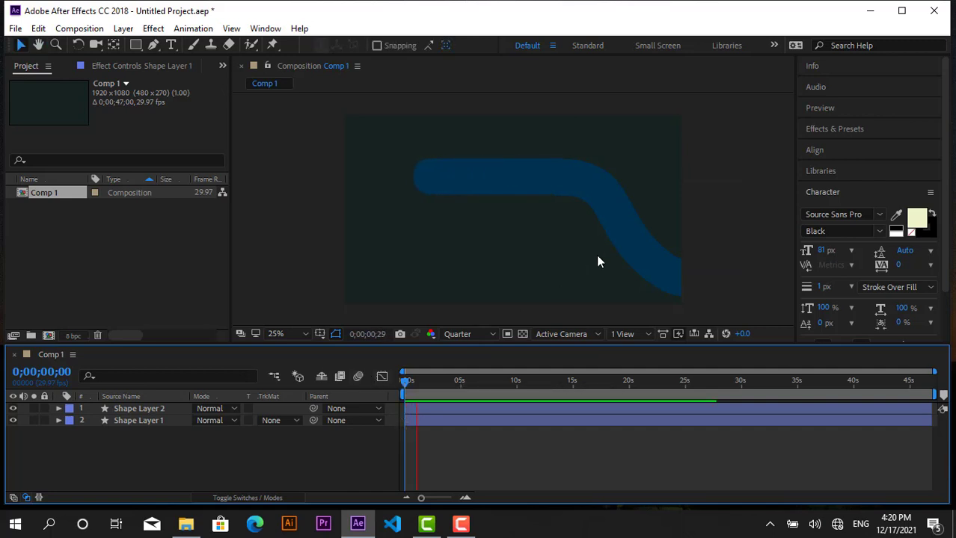
key("space")
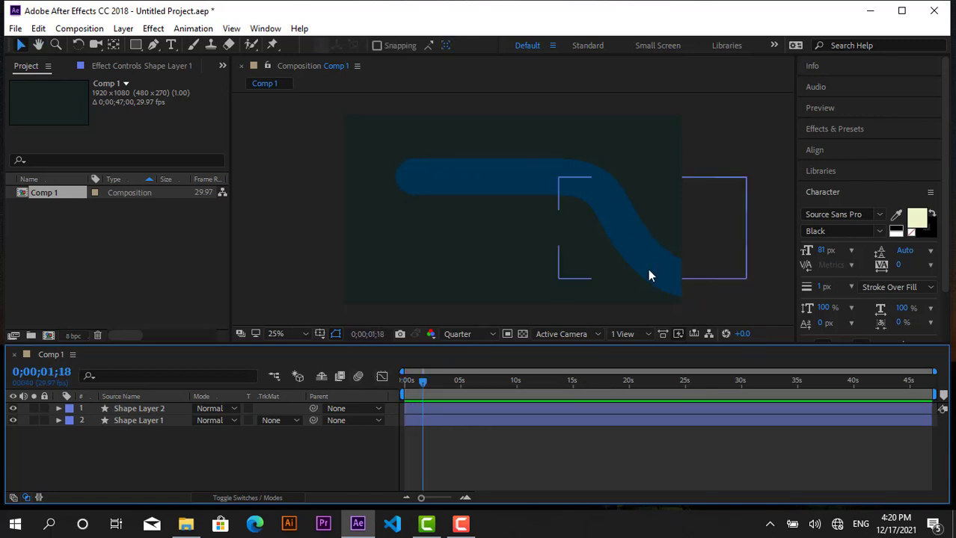
Change Shape Layer 2's stroke colour to white, leaving Shape Layer 1 blue.
left_click(159, 410)
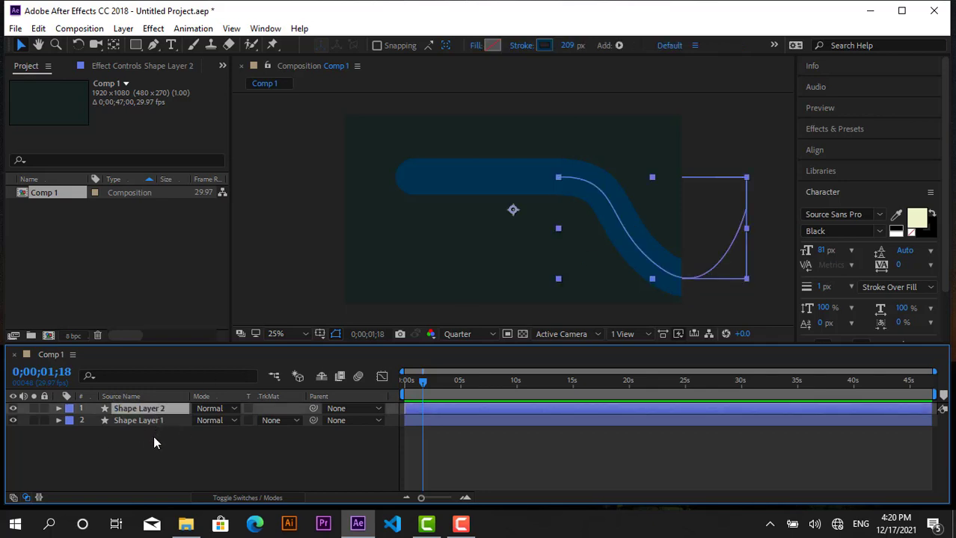
left_click(153, 434)
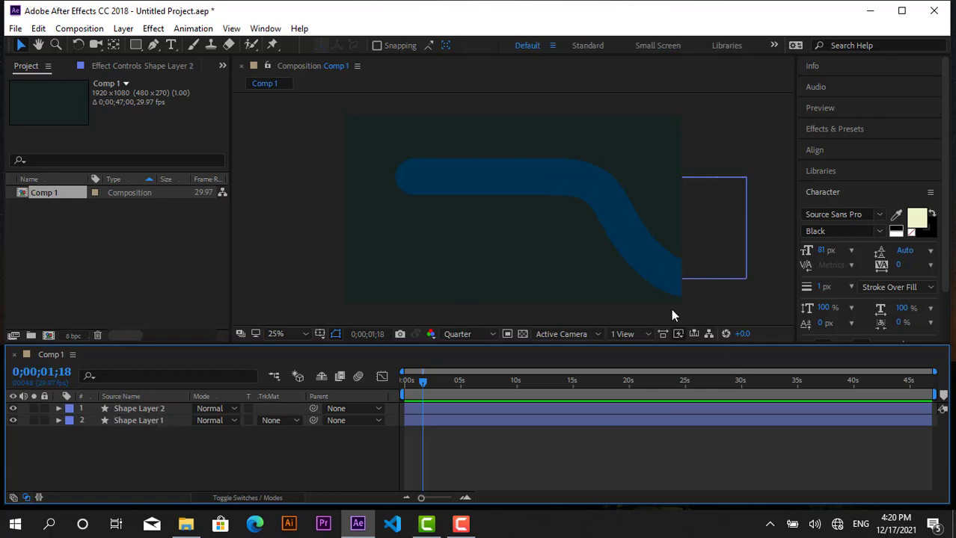
left_click(159, 411)
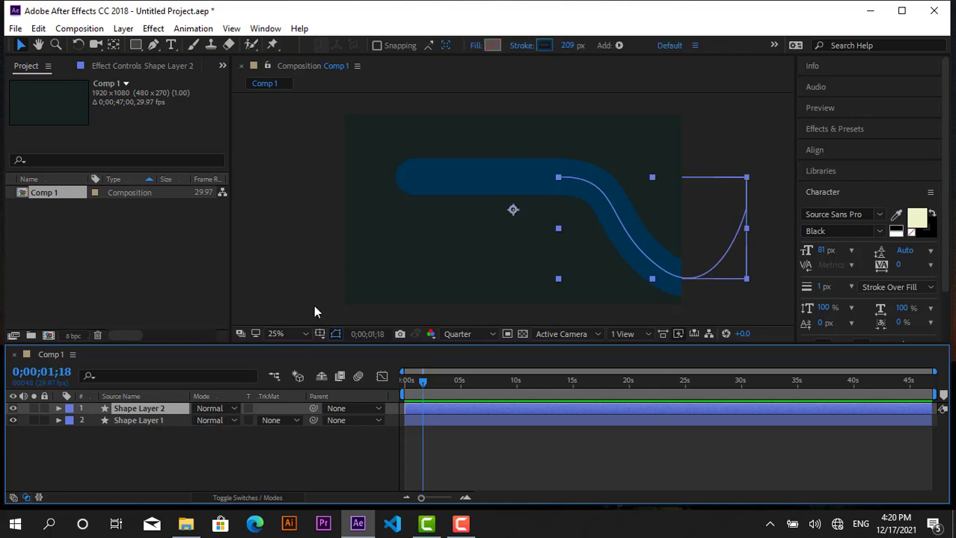
left_click(545, 48)
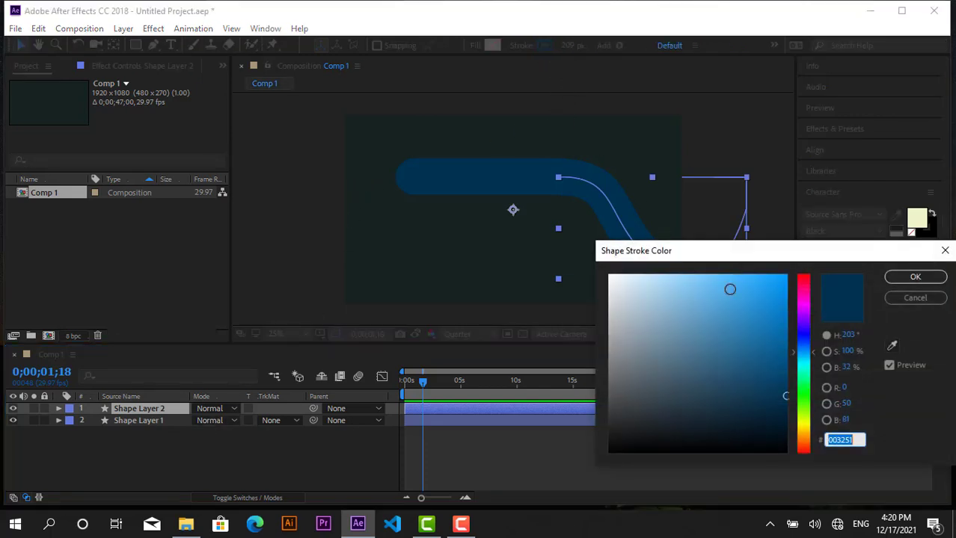
left_click_drag(698, 350, 610, 275)
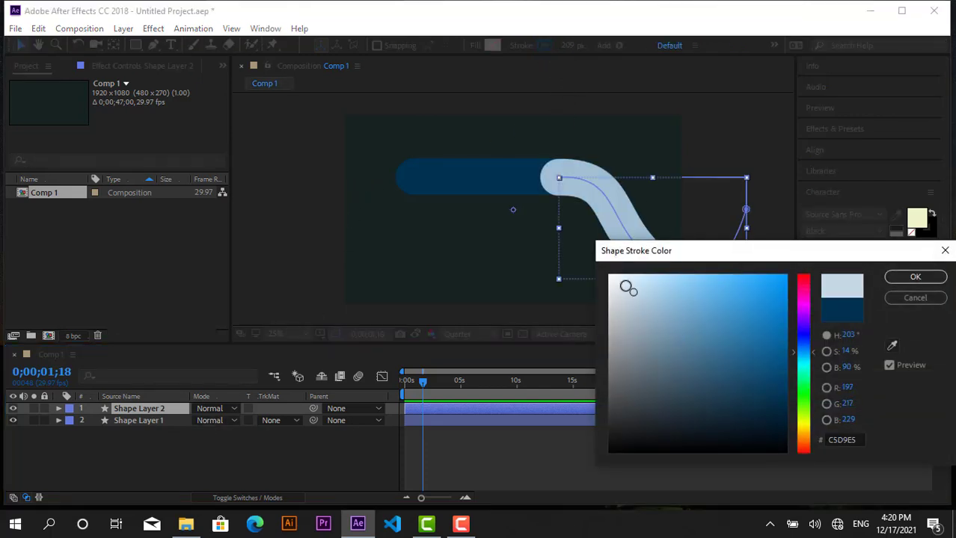
left_click(914, 278)
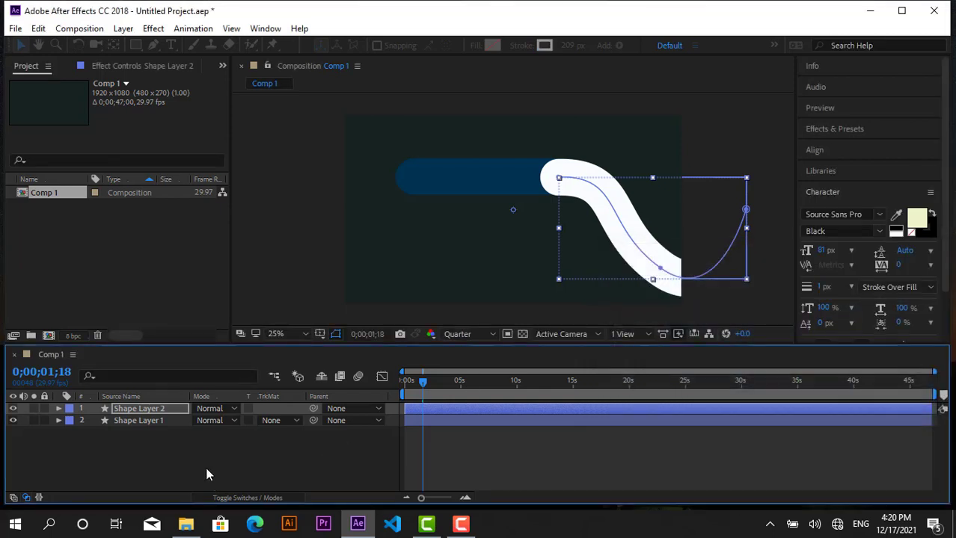
left_click(207, 471)
left_click(137, 421)
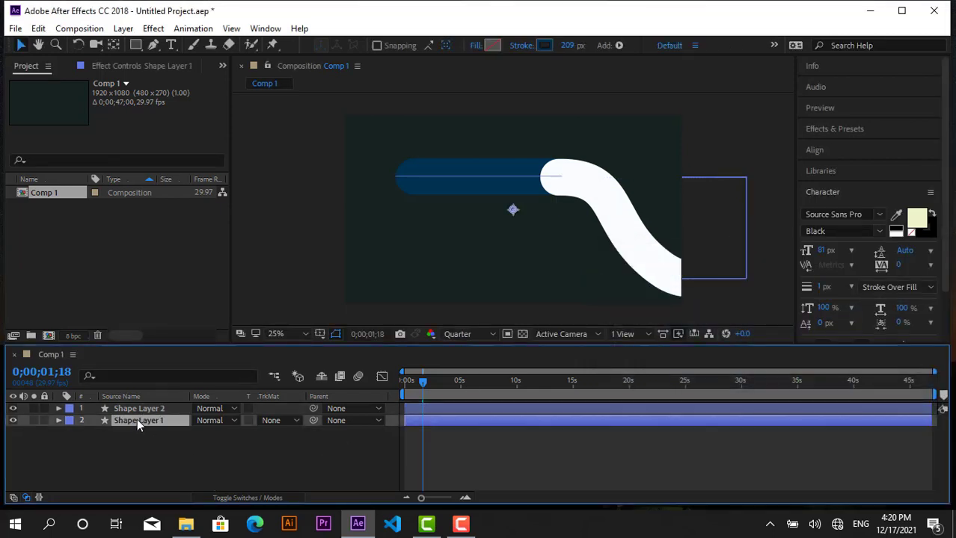
Reveal Shape Layer 1's keyframed End (89.3%) and expand Shape Layer 2's contents.
key("u")
left_click(123, 408)
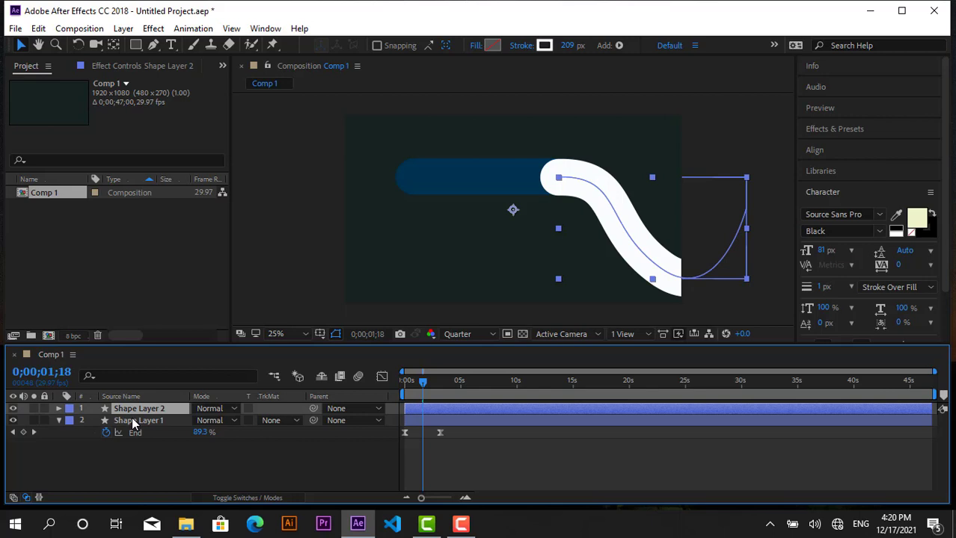
left_click(58, 409)
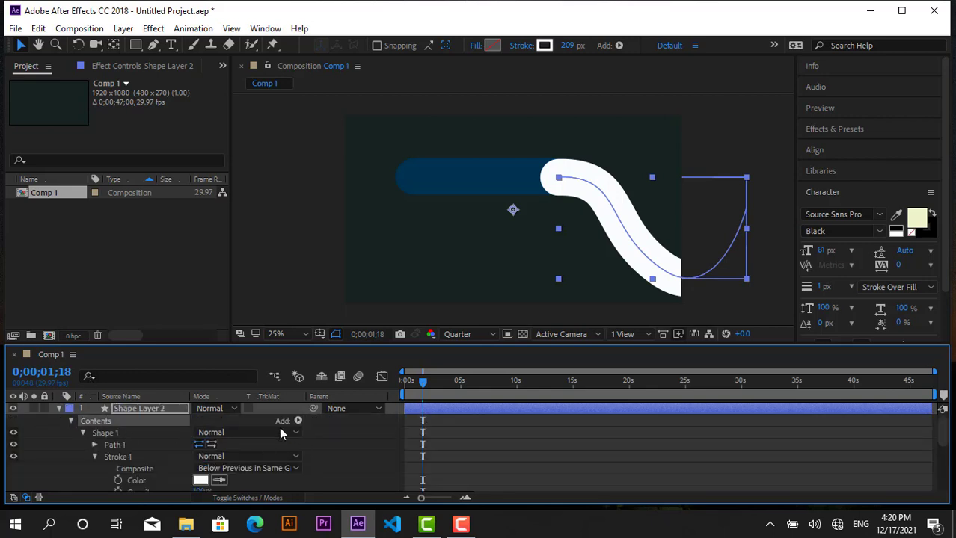
Add Trim Paths to Shape Layer 2 and expand Trim Paths 1 to show Start 0% and End 100%.
left_click(298, 421)
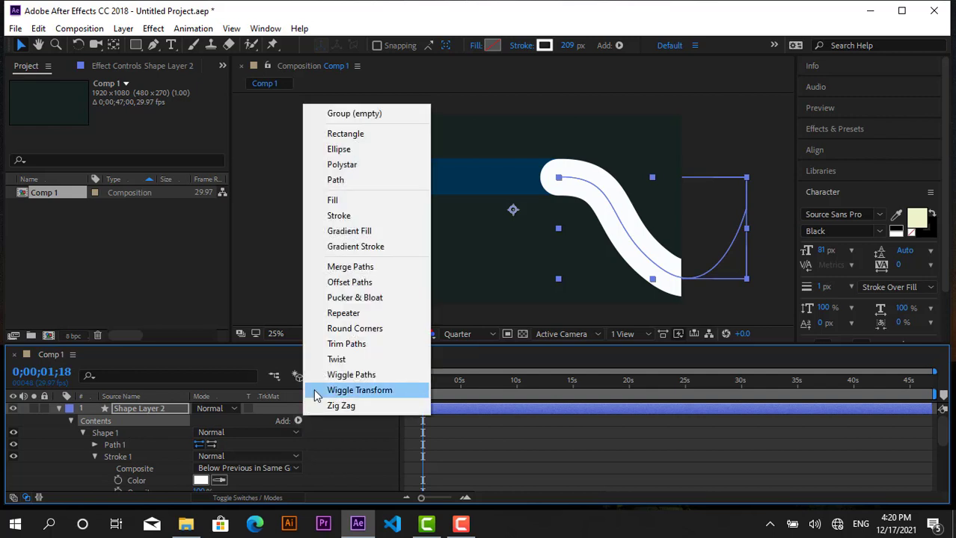
left_click(340, 344)
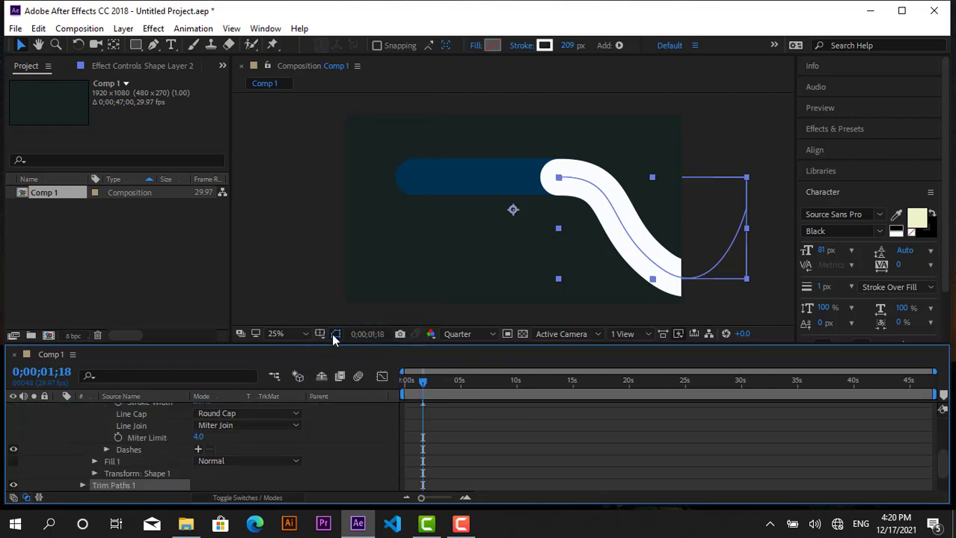
scroll(147, 467, "down", 3)
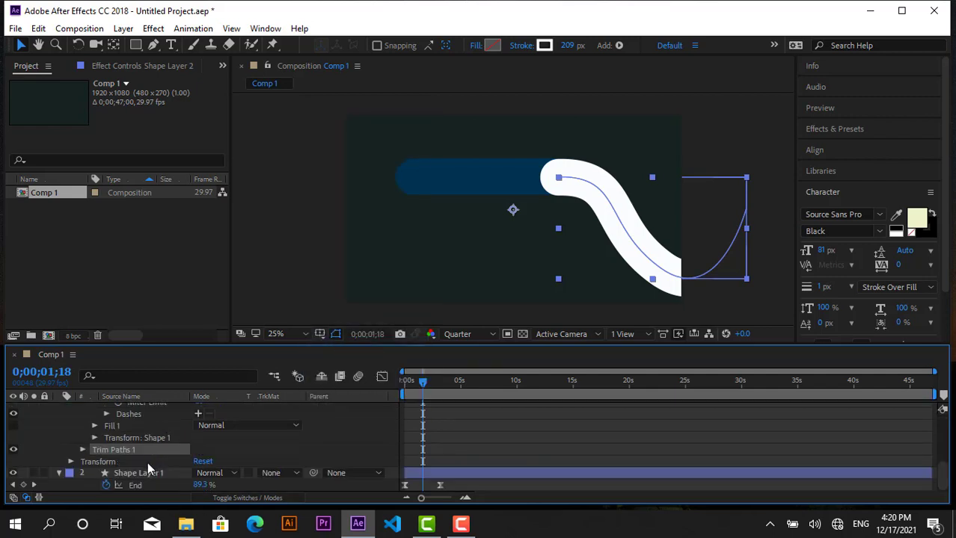
left_click(83, 450)
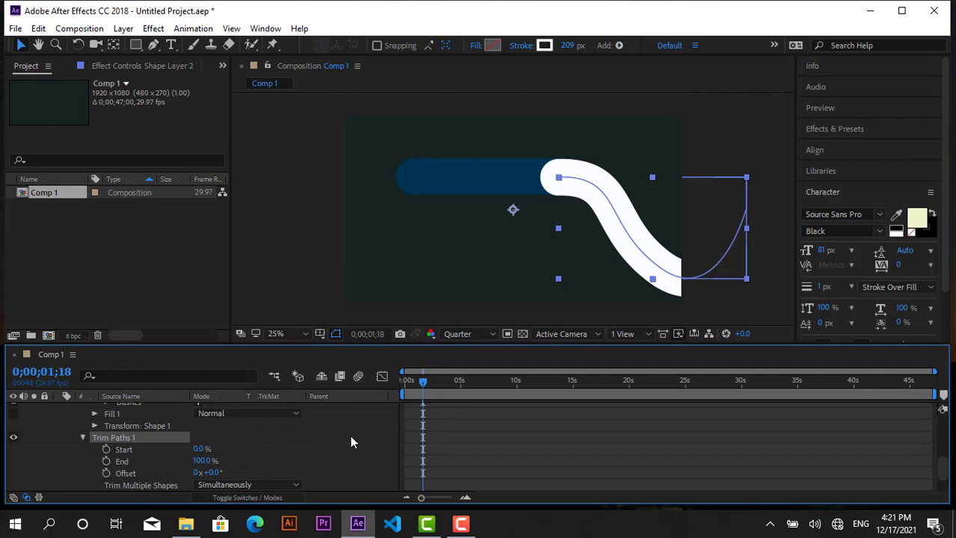
Keyframe Trim Paths Start from 0% at frame 0 to 100% at 0;00;01;26.
left_click_drag(424, 389, 388, 397)
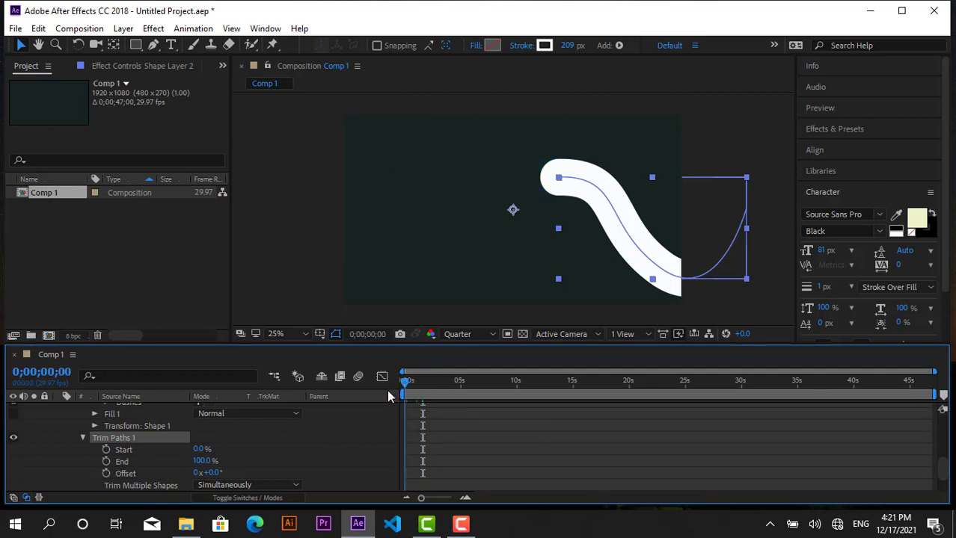
left_click(106, 449)
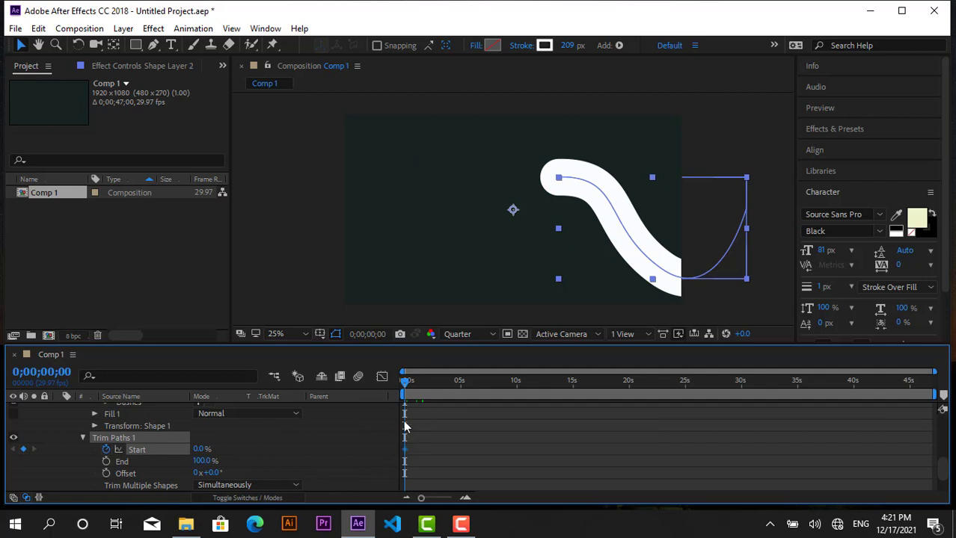
left_click_drag(404, 394, 425, 394)
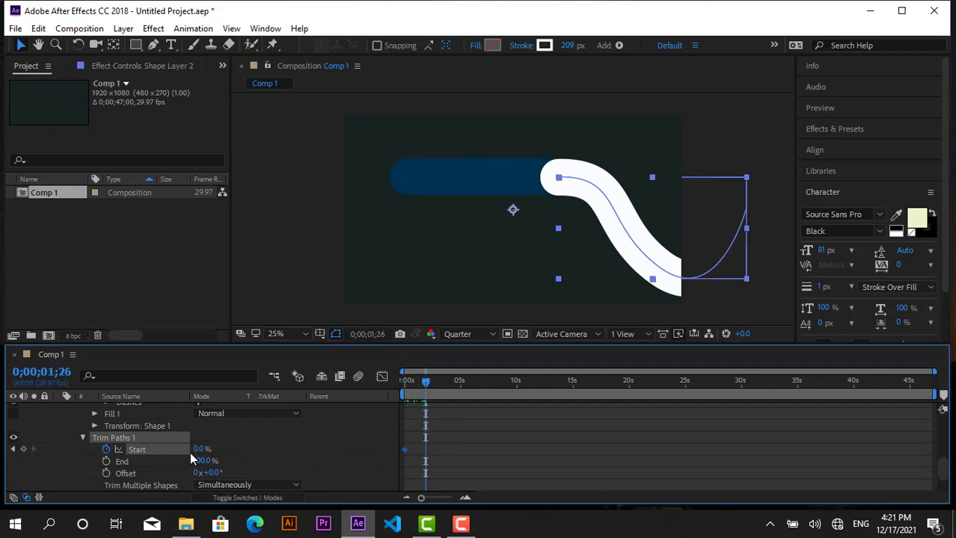
left_click_drag(194, 449, 382, 449)
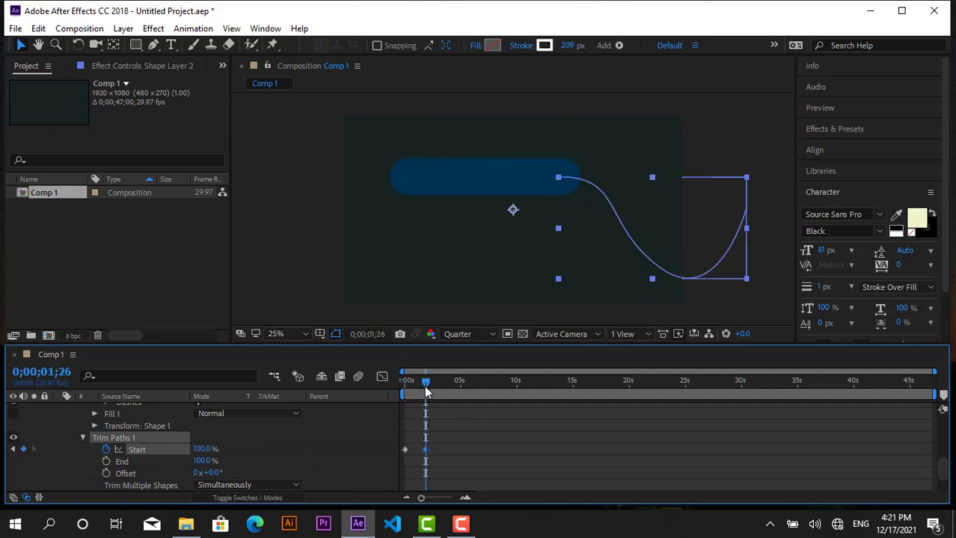
Preview the trim animation, then undo the Start keyframes so Start returns to 0%.
key("Home")
key("space")
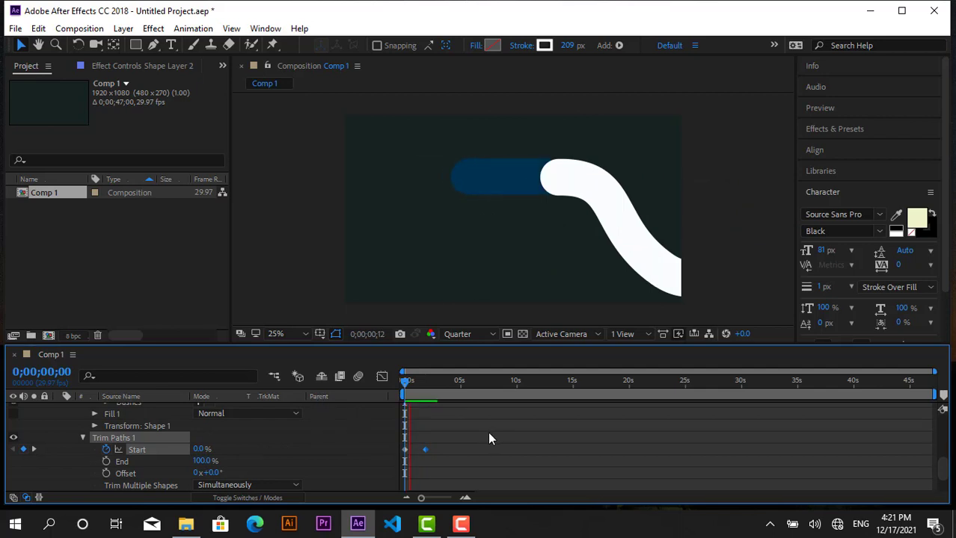
key("space")
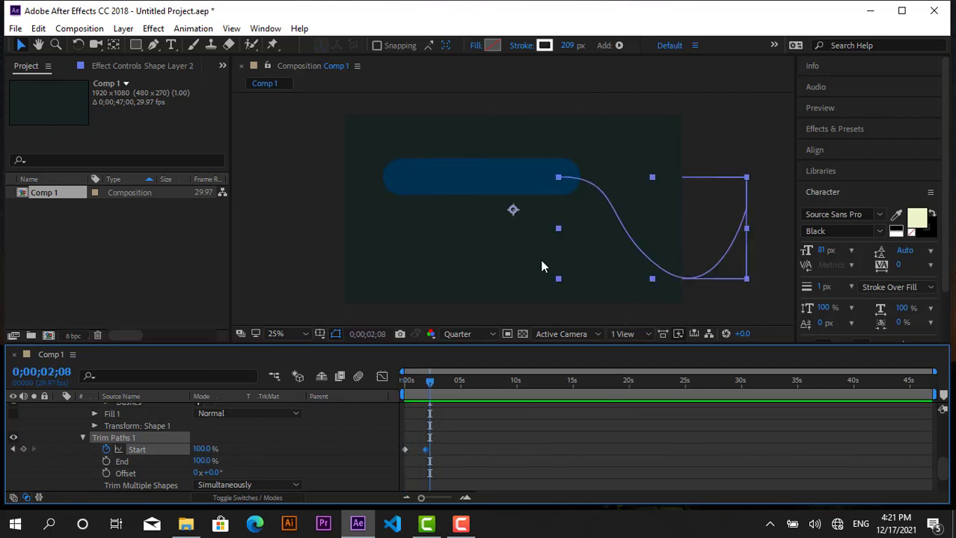
key("ctrl+z")
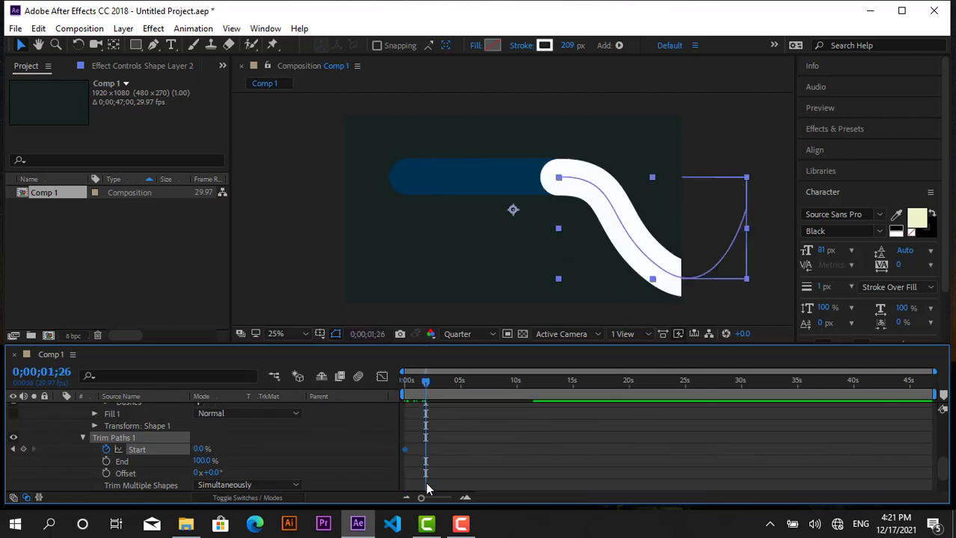
key("ctrl+z")
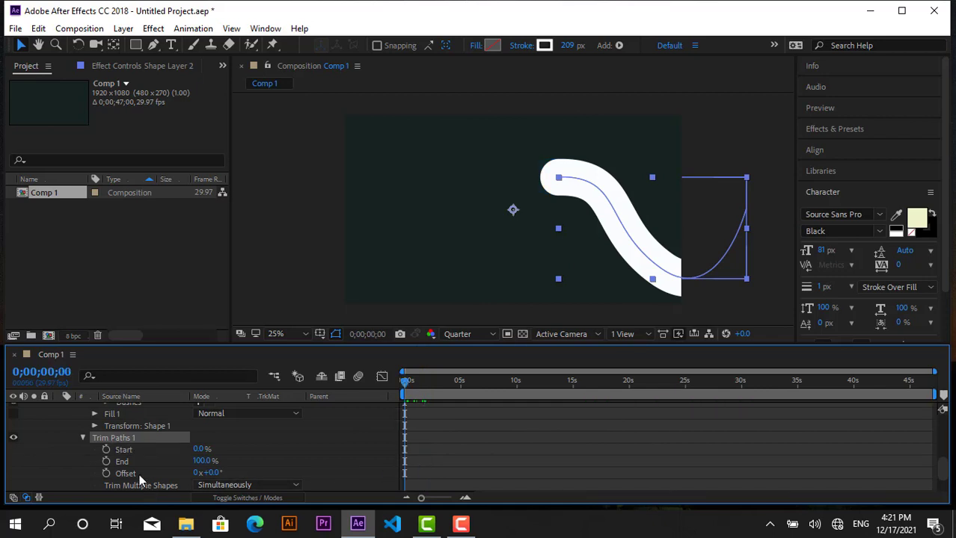
Keyframe Trim Paths End from 0% at frame 0 to 99% at 0;00;01;28.
left_click(106, 462)
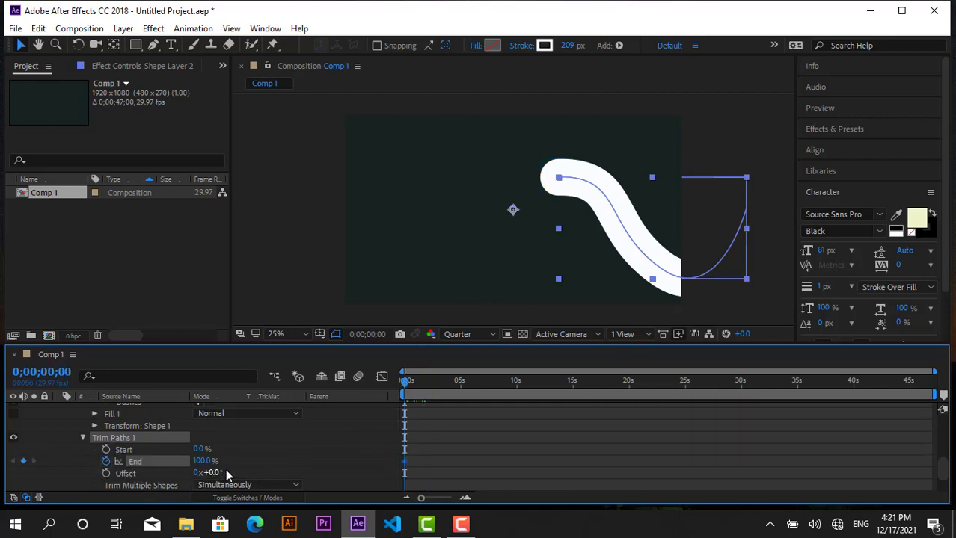
left_click(203, 461)
type("0")
key("Return")
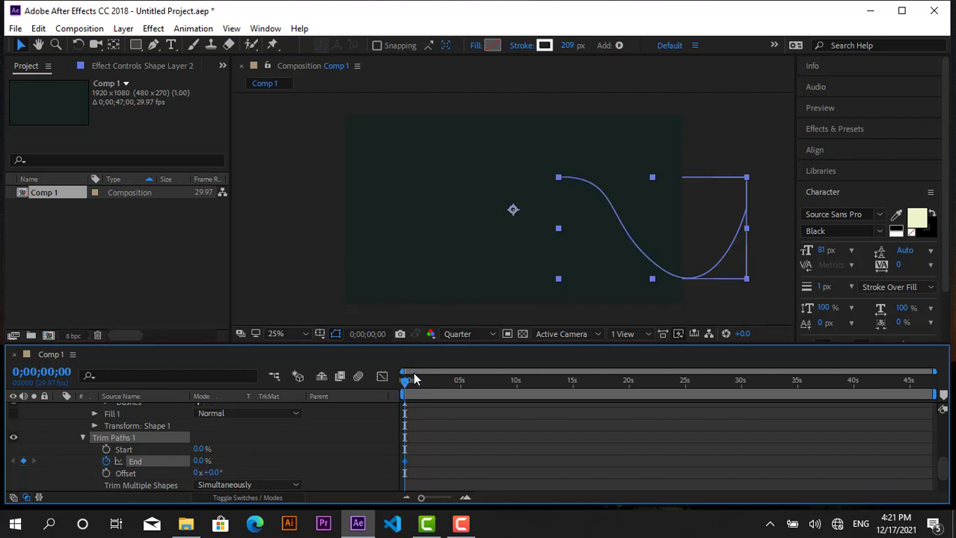
left_click_drag(405, 389, 427, 391)
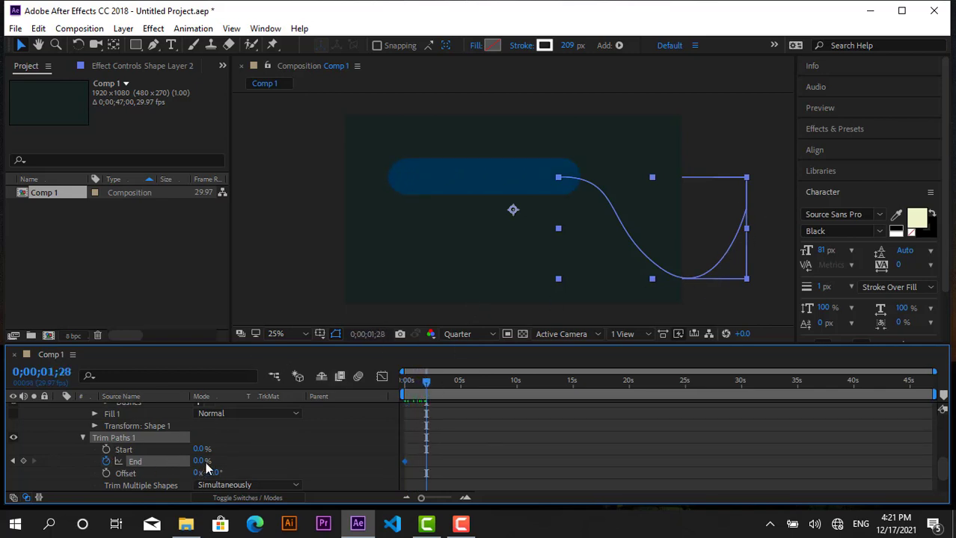
left_click_drag(200, 462, 269, 457)
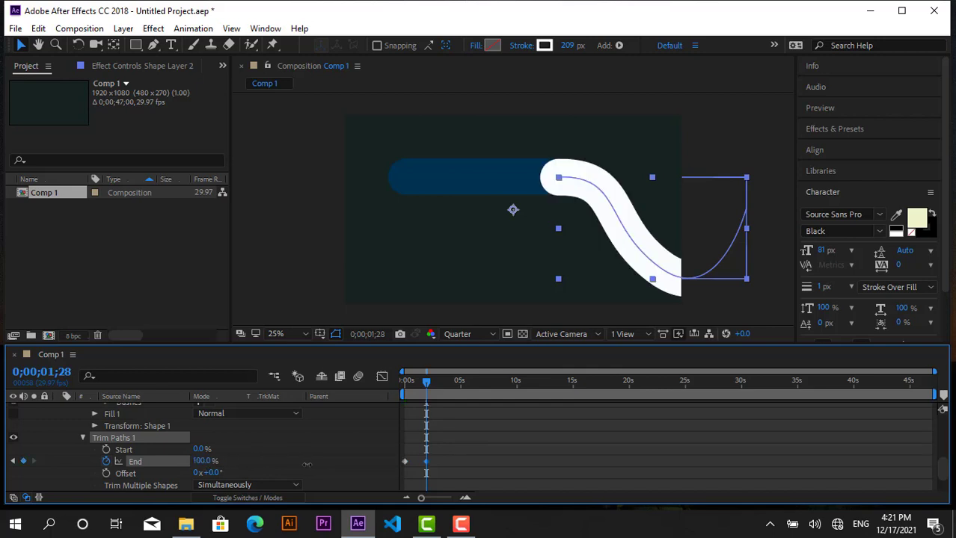
Preview the draw-on animation, then add a 0% Trim Paths Start keyframe at the first frame.
left_click_drag(428, 391, 302, 399)
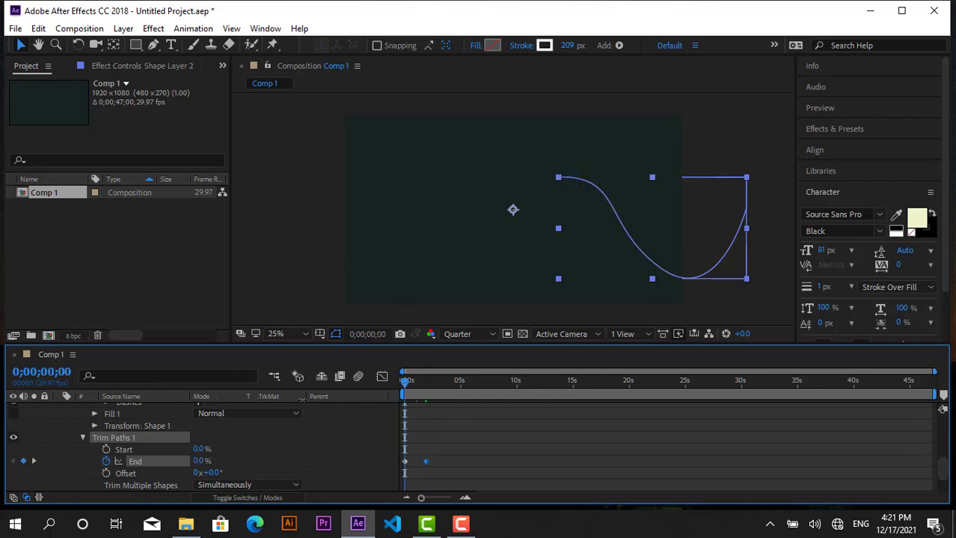
key("space")
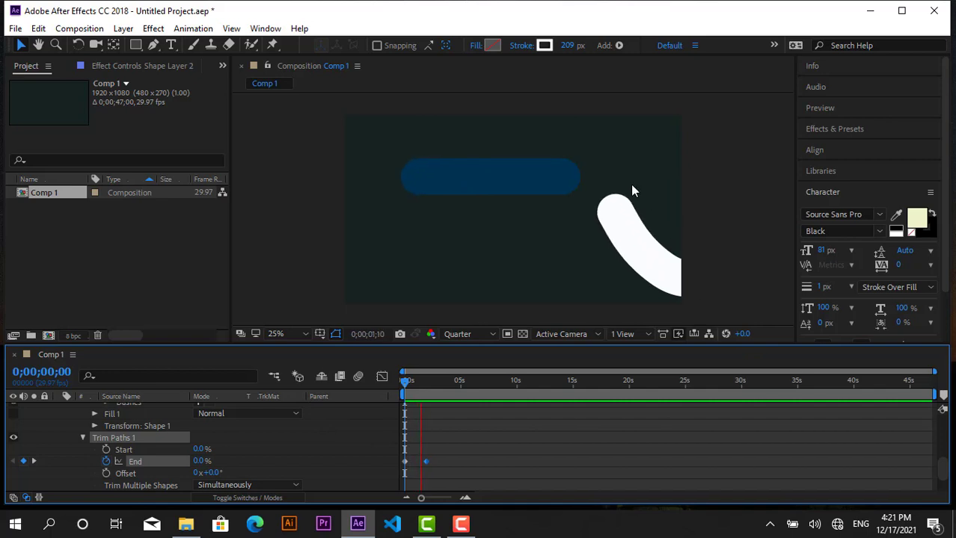
key("space")
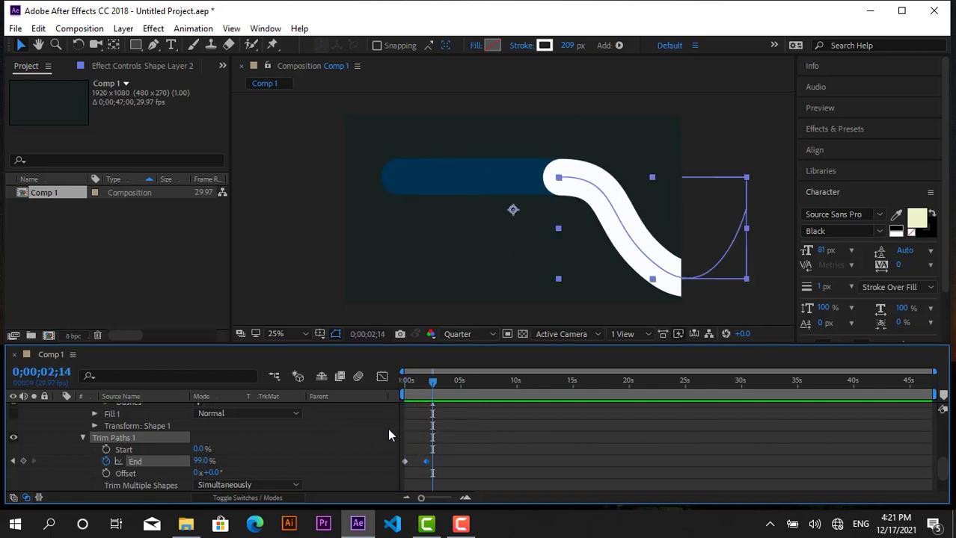
left_click_drag(434, 390, 292, 436)
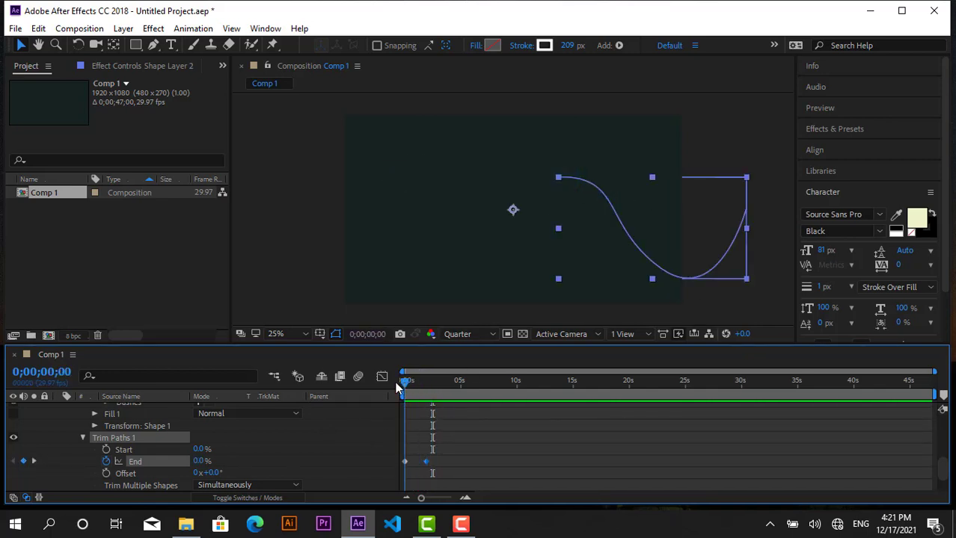
left_click(107, 449)
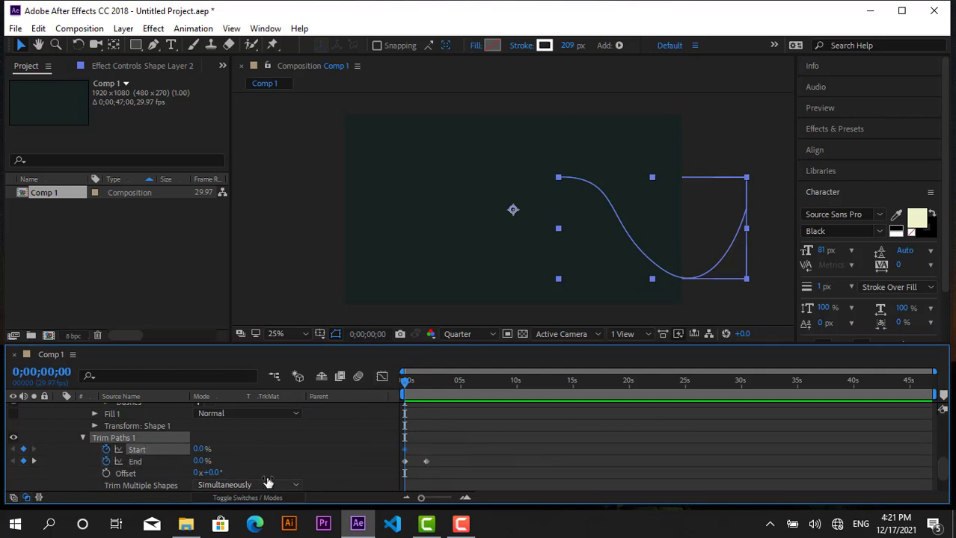
At the End keyframe (0;00;01;28), set Trim Paths Start to 100%.
left_click_drag(406, 383, 408, 382)
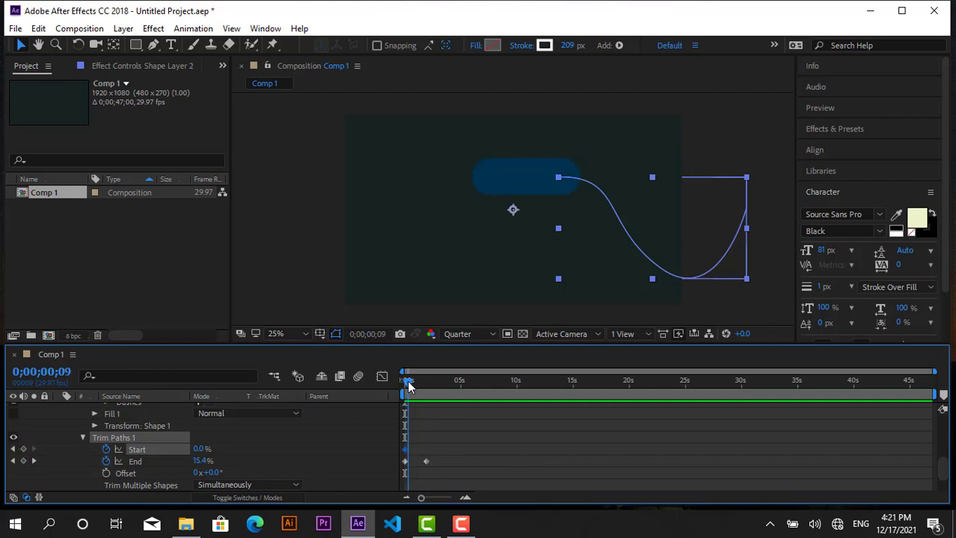
left_click(33, 462)
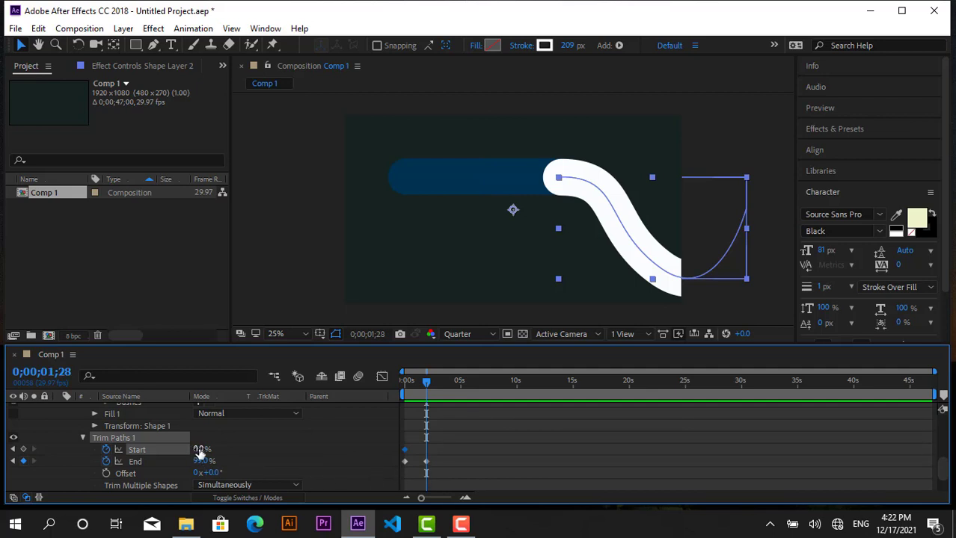
left_click_drag(200, 451, 302, 451)
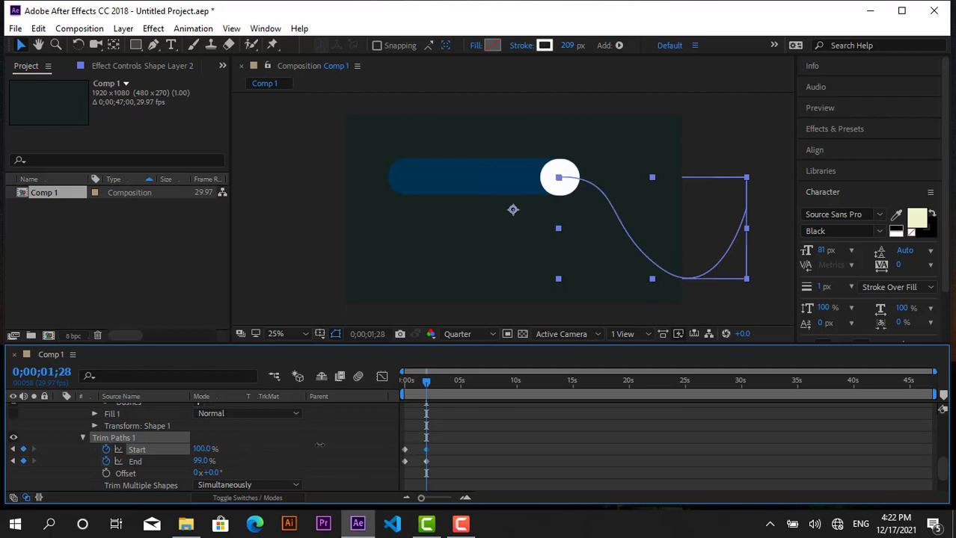
Preview the stroke drawing on and shrinking away from the first frame.
left_click_drag(426, 394, 242, 398)
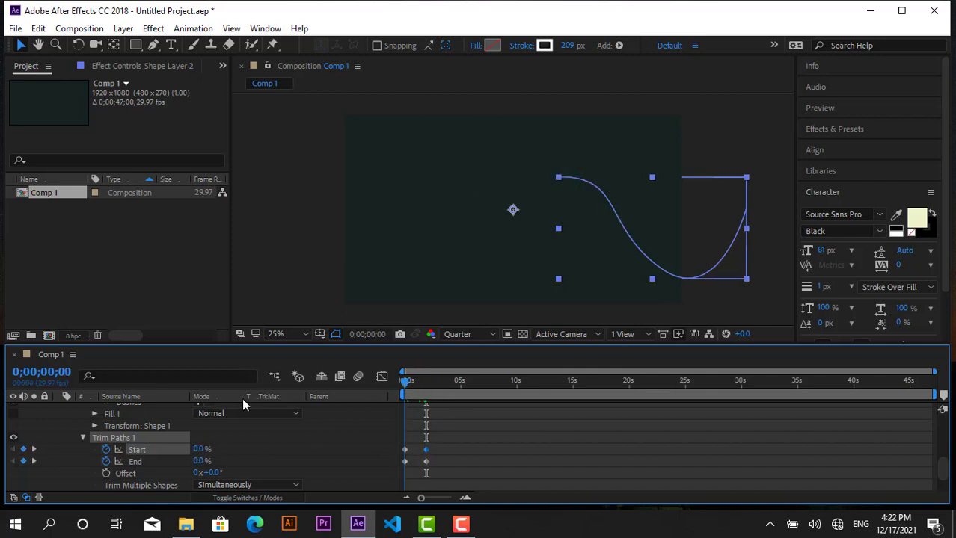
key("space")
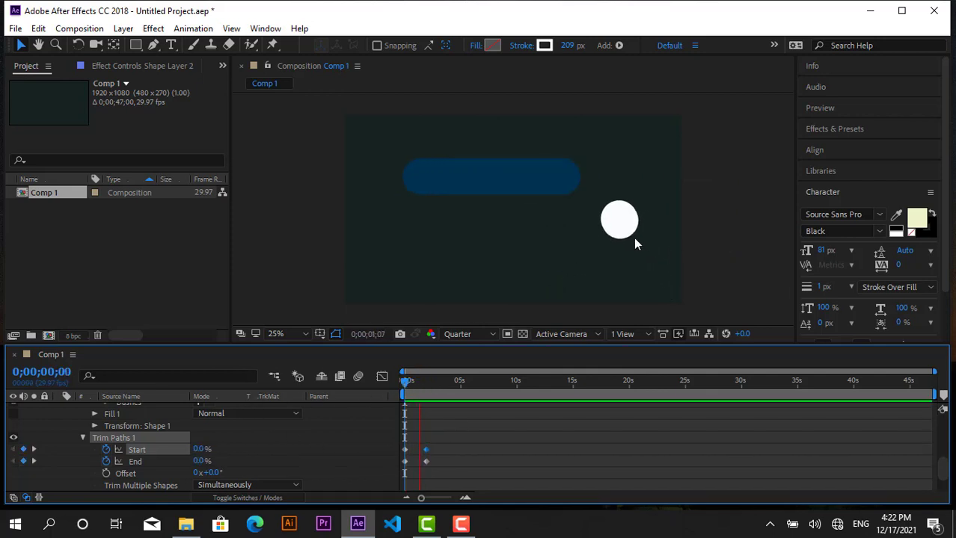
key("space")
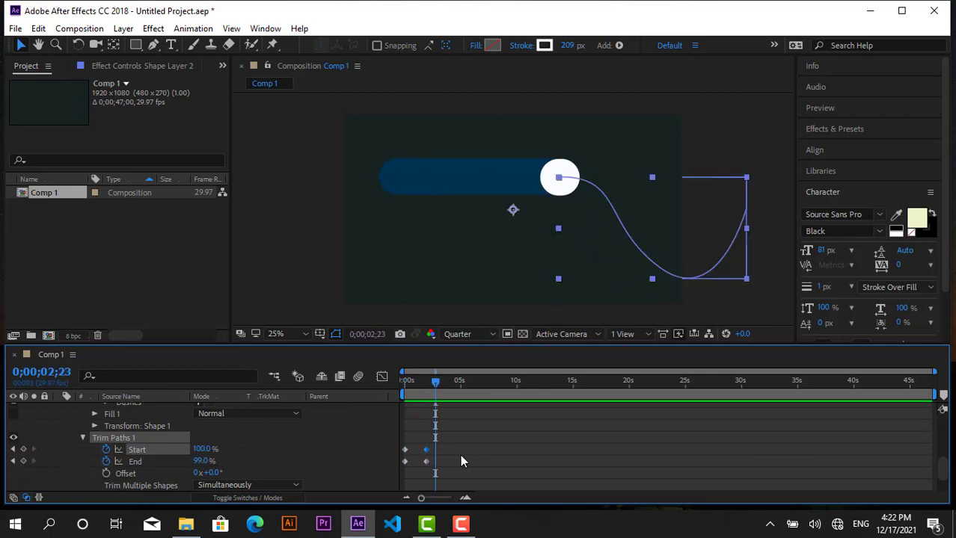
left_click(406, 380)
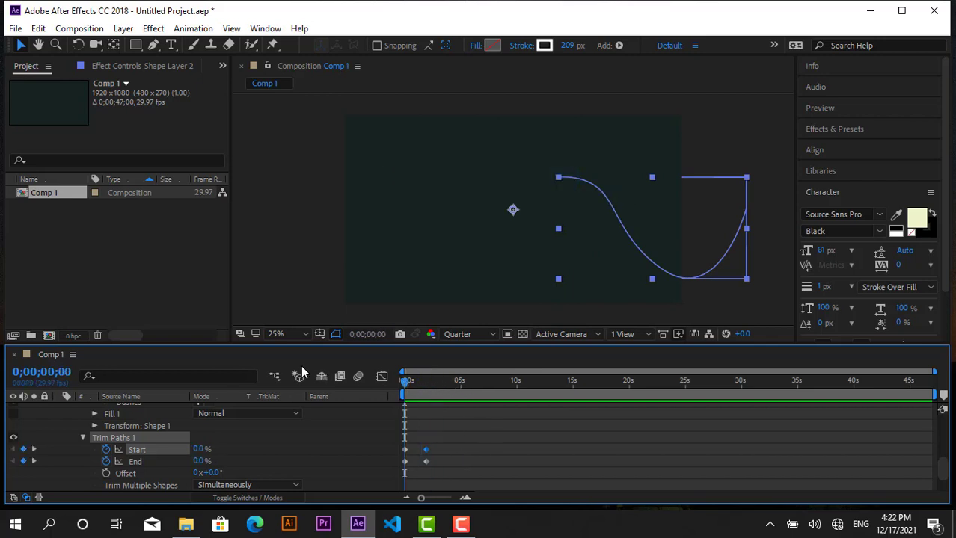
key("space")
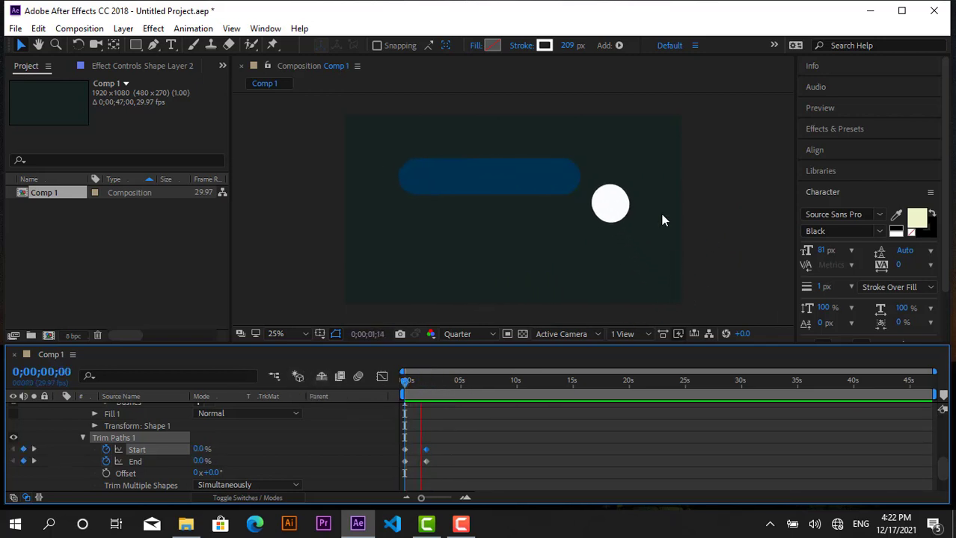
Select the End keyframes, shift them slightly later than Start, and preview the traveling stroke.
key("space")
left_click_drag(449, 470, 387, 458)
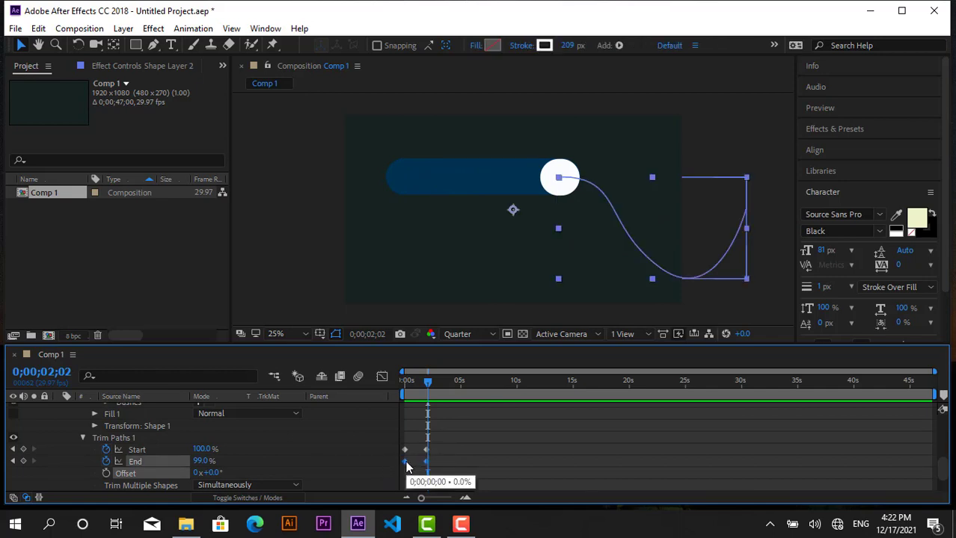
left_click_drag(406, 460, 411, 462)
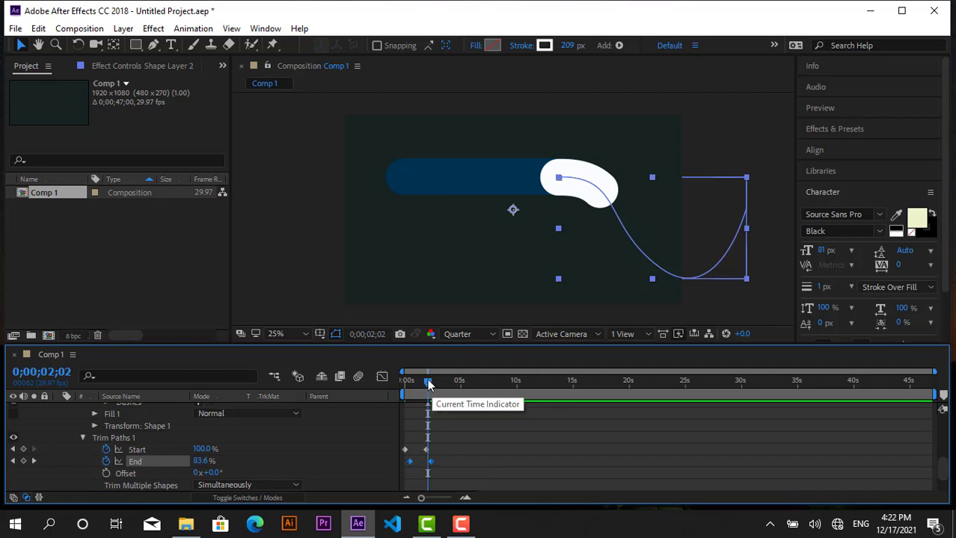
left_click_drag(427, 381, 314, 380)
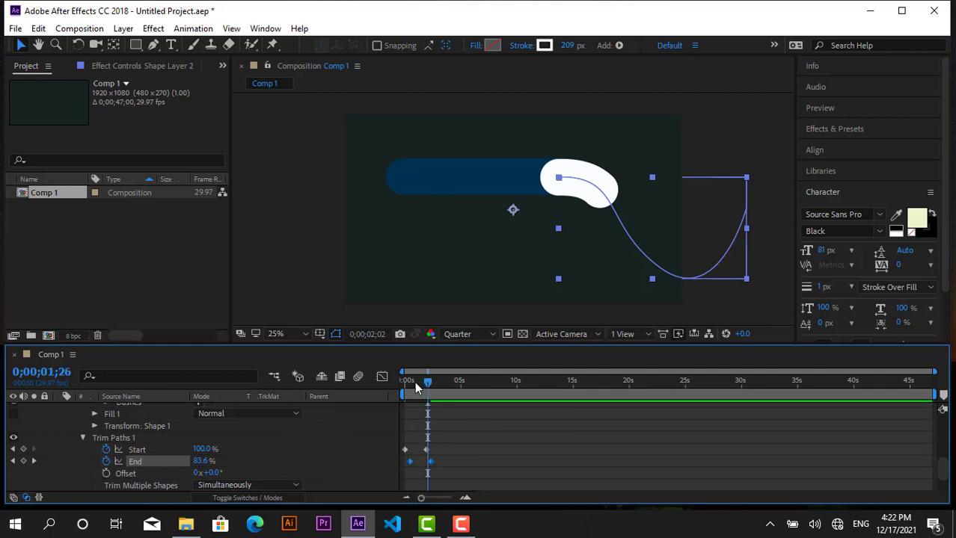
key("space")
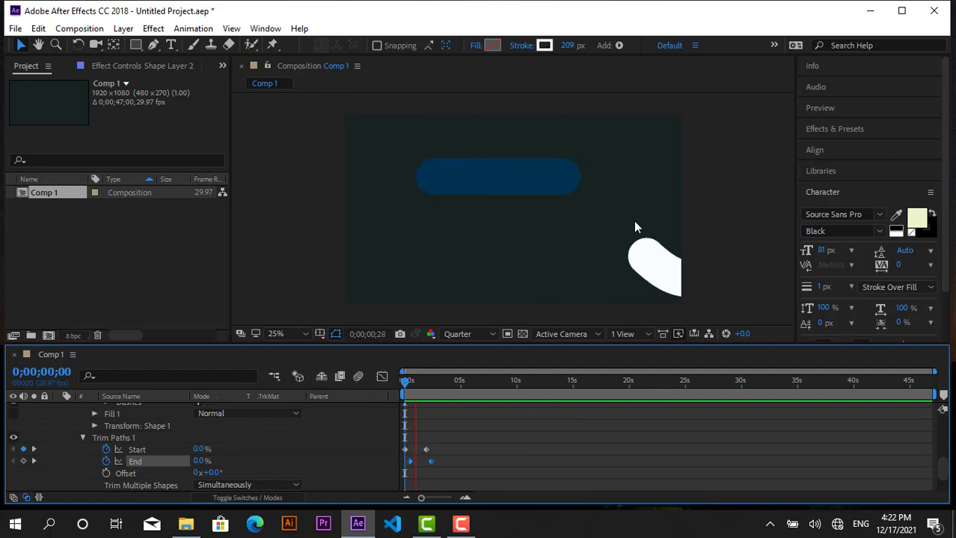
Nudge the End keyframes slightly earlier and preview the short rounded stroke again.
left_click(436, 463)
left_click_drag(432, 463, 430, 462)
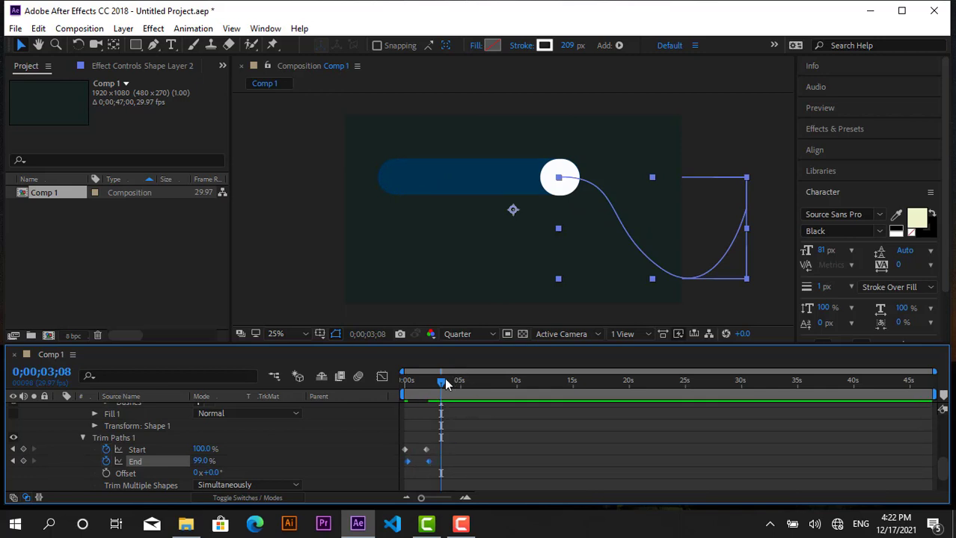
left_click_drag(445, 383, 404, 381)
key("space")
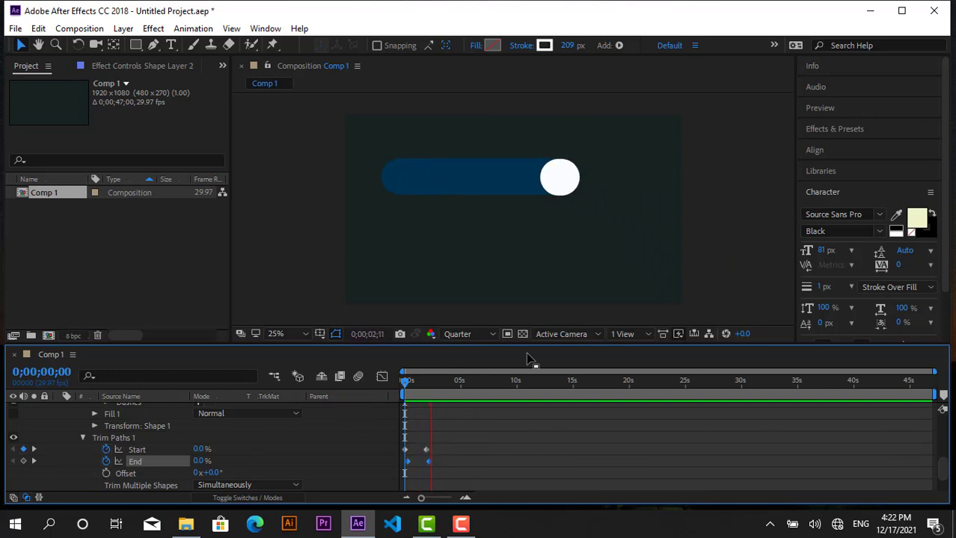
key("space")
left_click(456, 442)
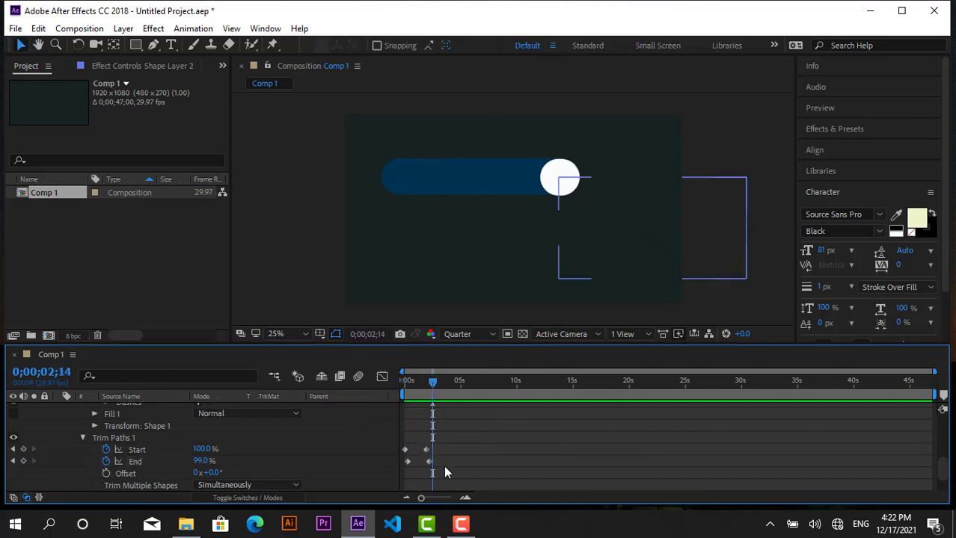
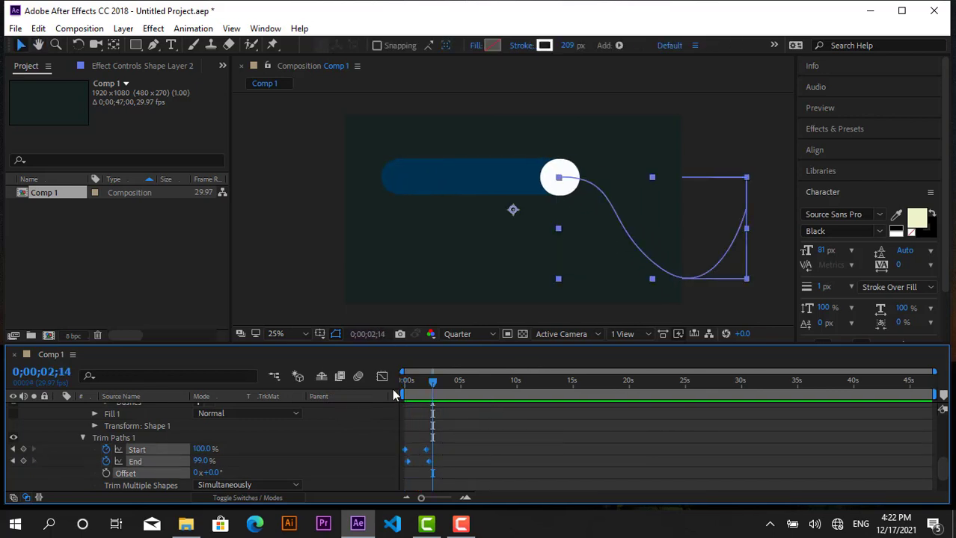
Apply Easy Ease to the Trim Paths Start and End keyframes.
right_click(427, 454)
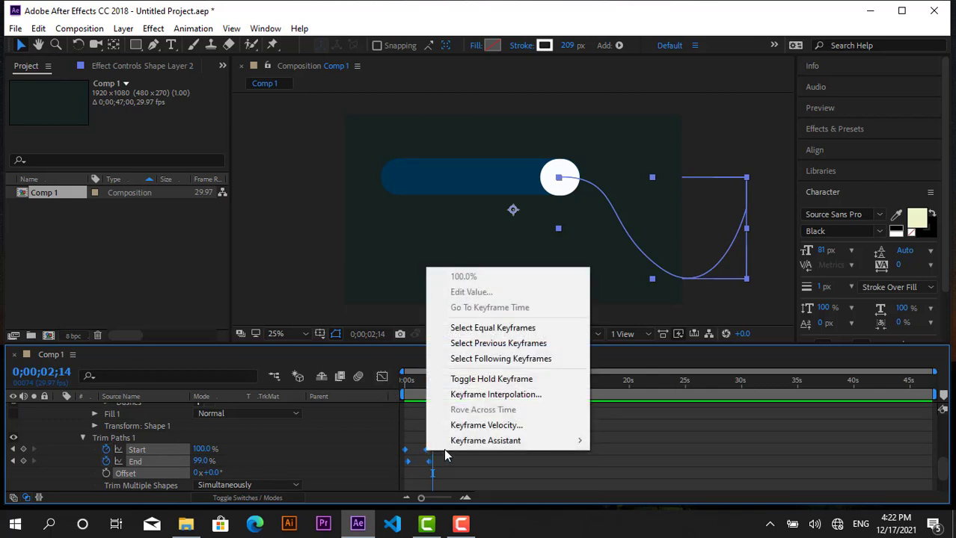
mouse_move(486, 441)
left_click(651, 349)
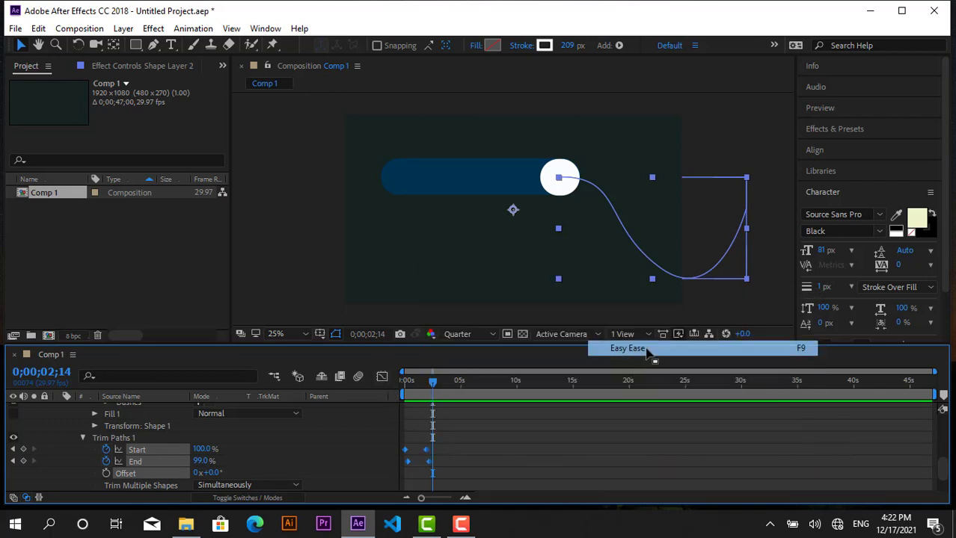
Reshape the Start and End speed curves into sharp peaks near the start in the Graph Editor.
left_click(382, 377)
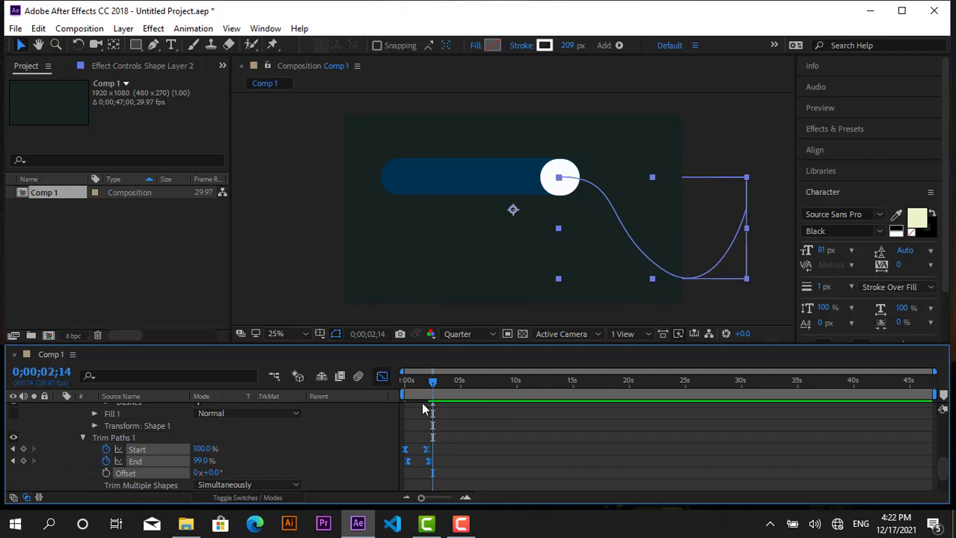
left_click_drag(420, 498, 446, 498)
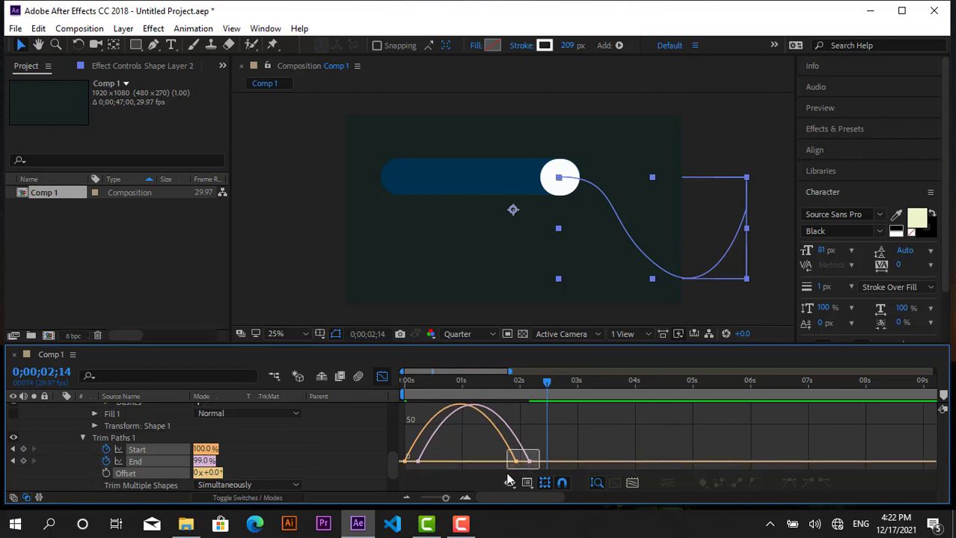
left_click_drag(514, 470, 442, 464)
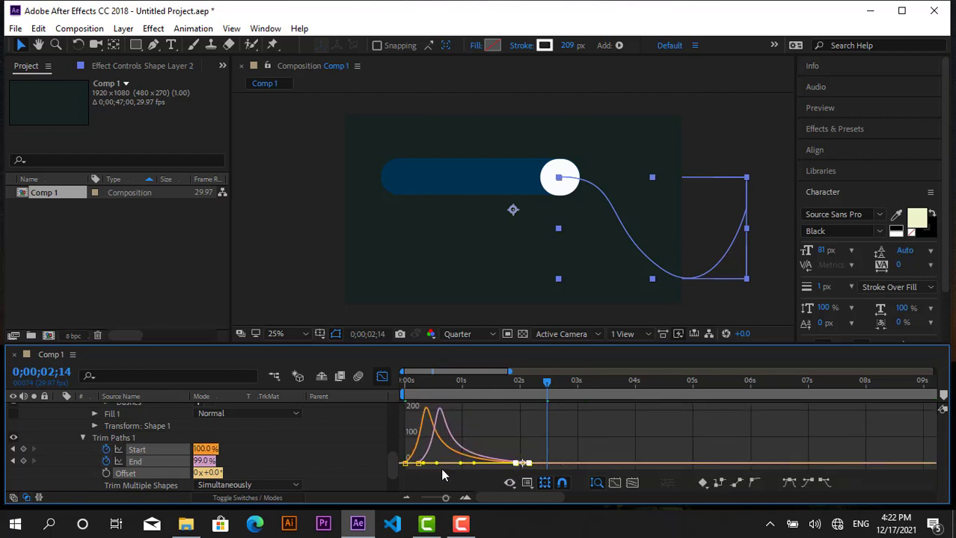
mouse_move(441, 455)
left_mouse_down()
mouse_move(399, 471)
mouse_move(409, 405)
left_mouse_up()
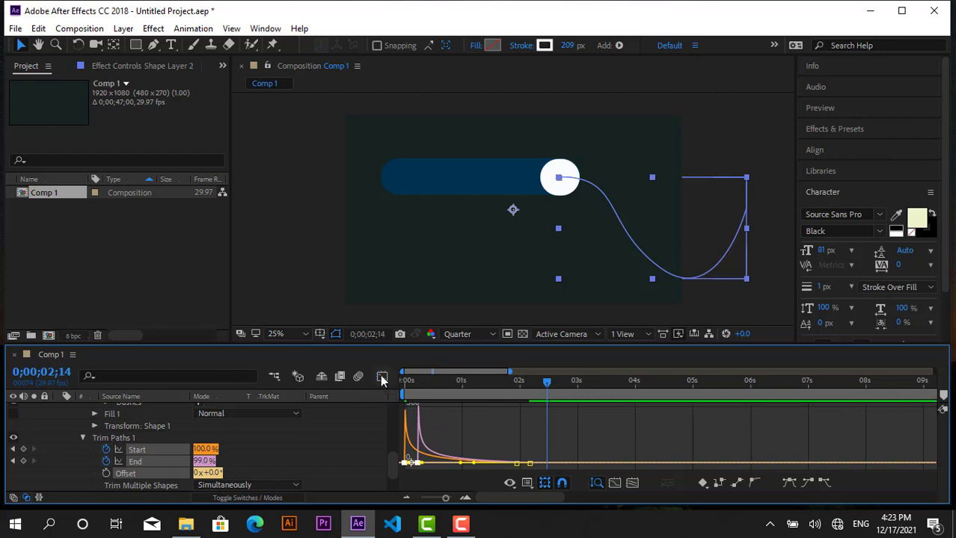
left_click(381, 376)
left_click_drag(546, 385, 354, 386)
Move the later Start and End keyframes earlier, before the 2-second mark, and preview.
key("space")
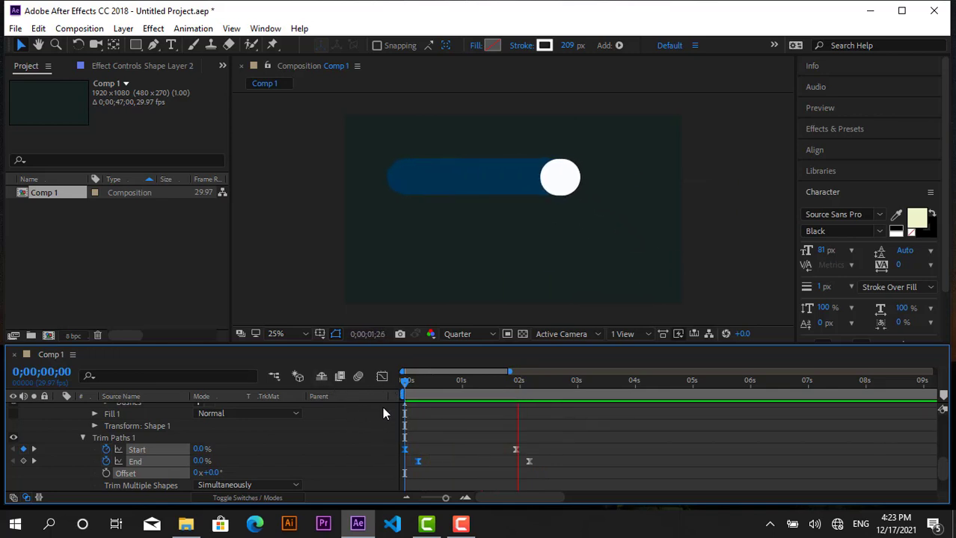
left_click(478, 462)
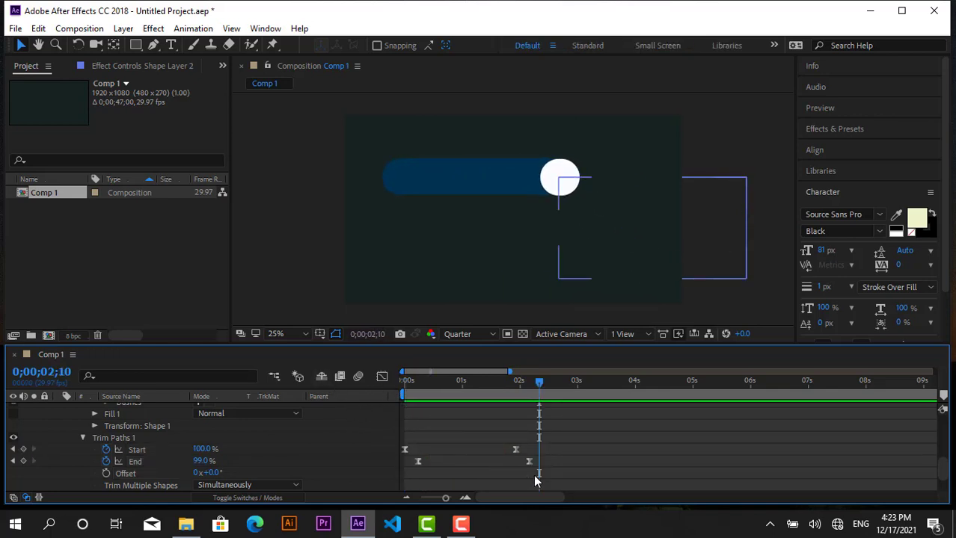
mouse_move(527, 467)
left_mouse_down()
mouse_move(511, 446)
mouse_move(494, 453)
left_mouse_up()
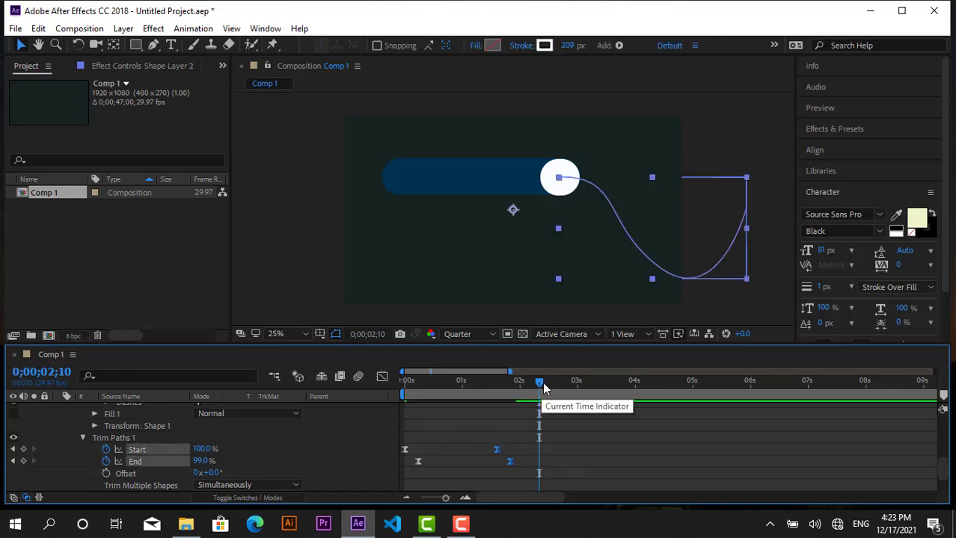
left_click_drag(542, 384, 538, 384)
key("Home")
key("space")
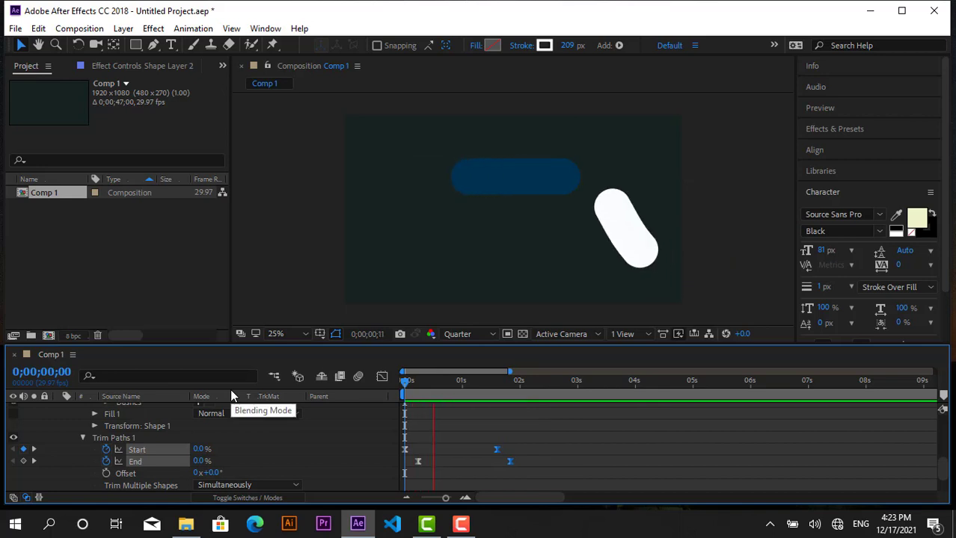
left_click(449, 474)
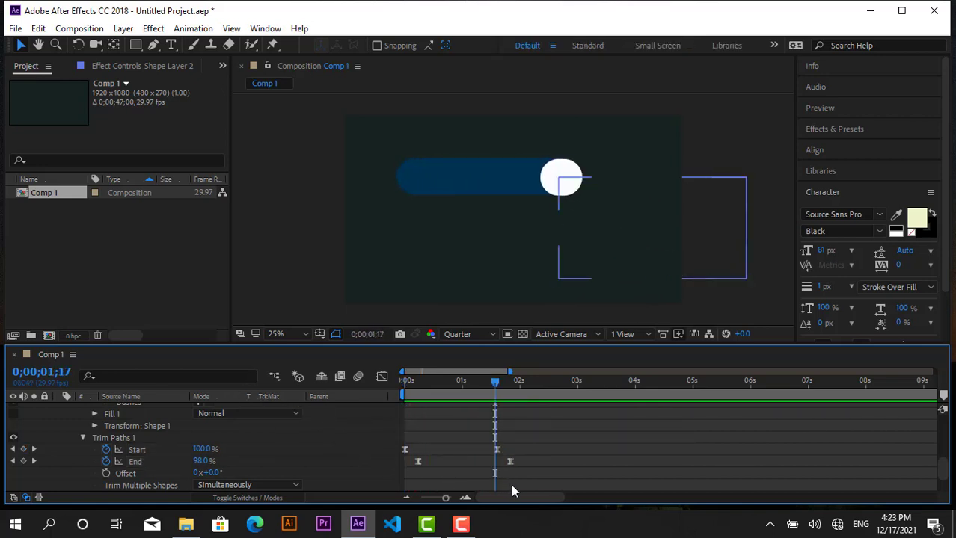
Shift both Trim Paths End keyframes a few frames earlier and preview the stroke animation.
mouse_move(512, 484)
left_mouse_down()
mouse_move(436, 476)
mouse_move(414, 458)
left_mouse_up()
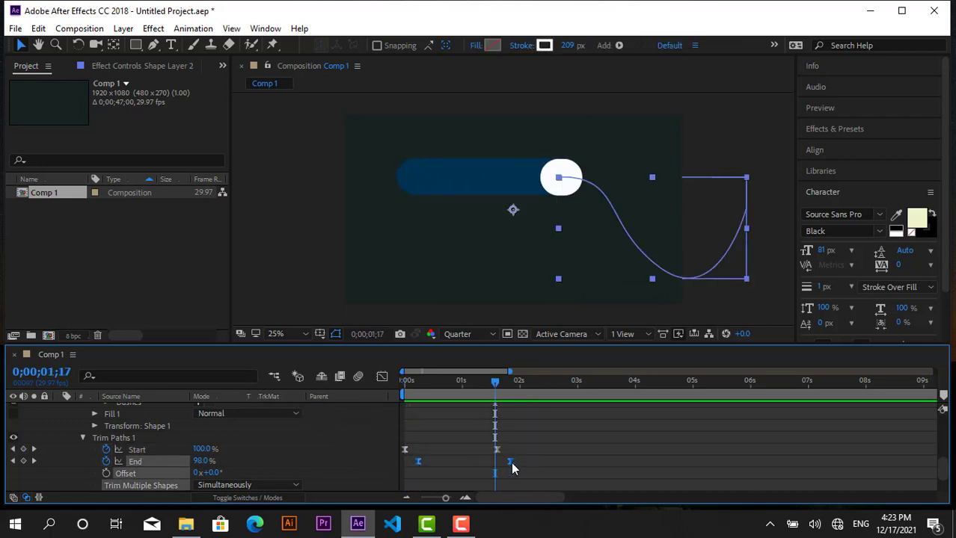
left_click_drag(511, 461, 506, 465)
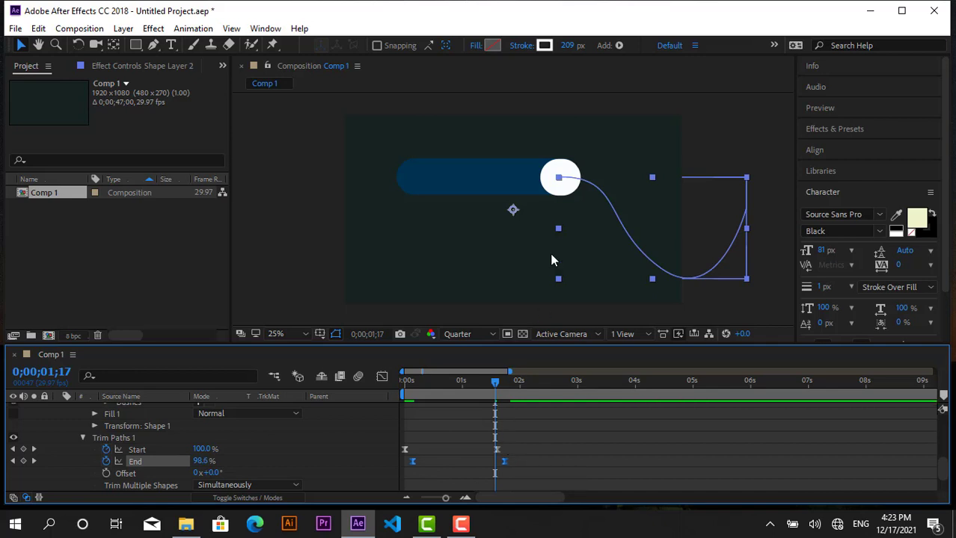
key("Home")
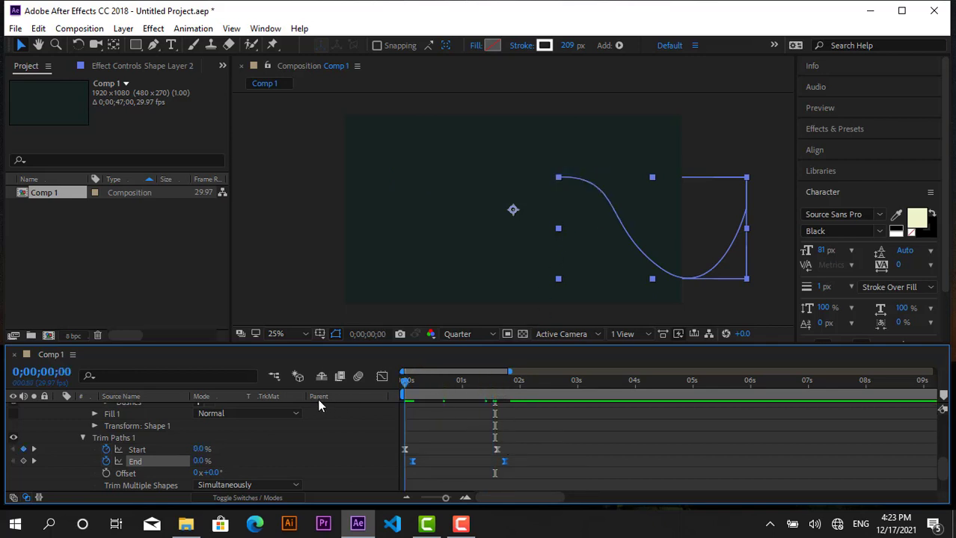
key("space")
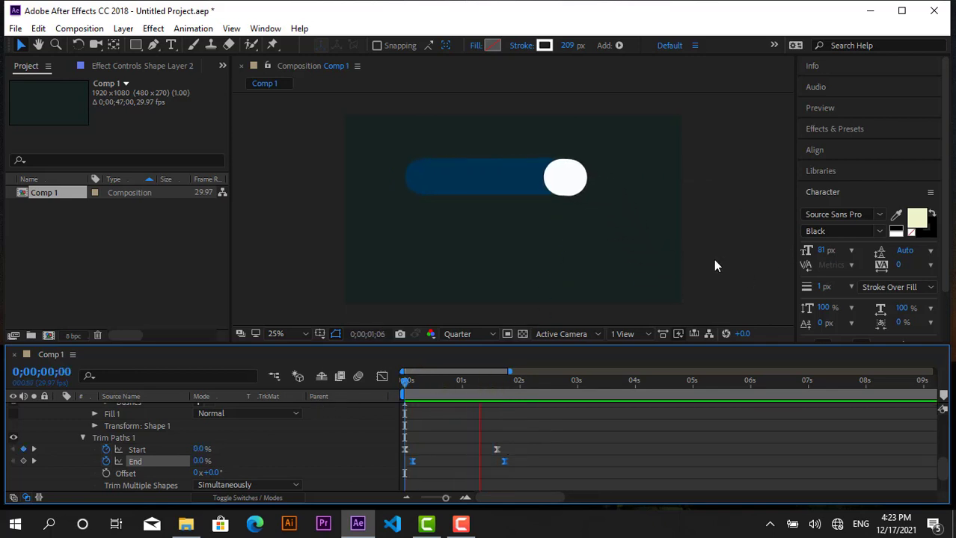
key("space")
scroll(73, 442, "up", 5)
Move Shape Layer 1 above Shape Layer 2 in the layer stack and preview the animation.
scroll(73, 442, "up", 4)
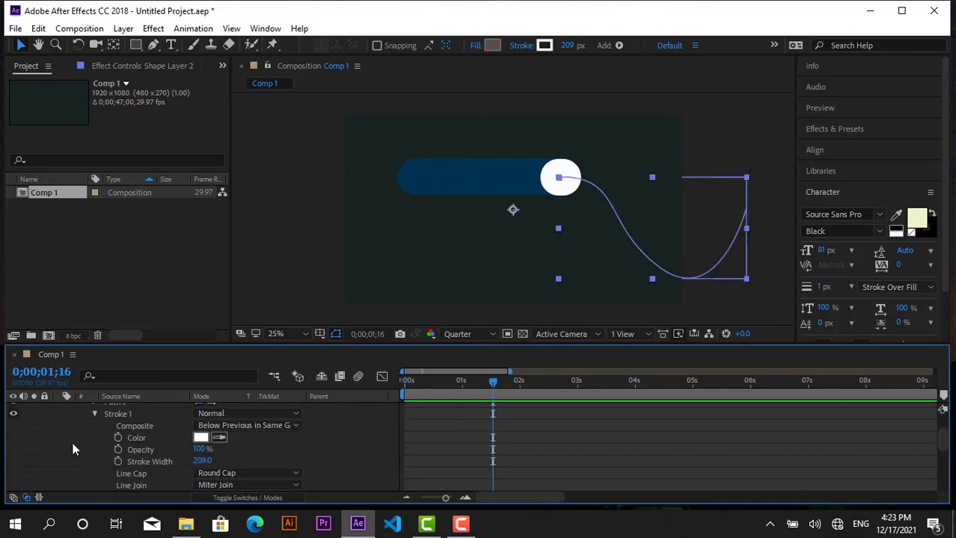
scroll(71, 433, "up", 4)
left_click(58, 409)
left_click(146, 422)
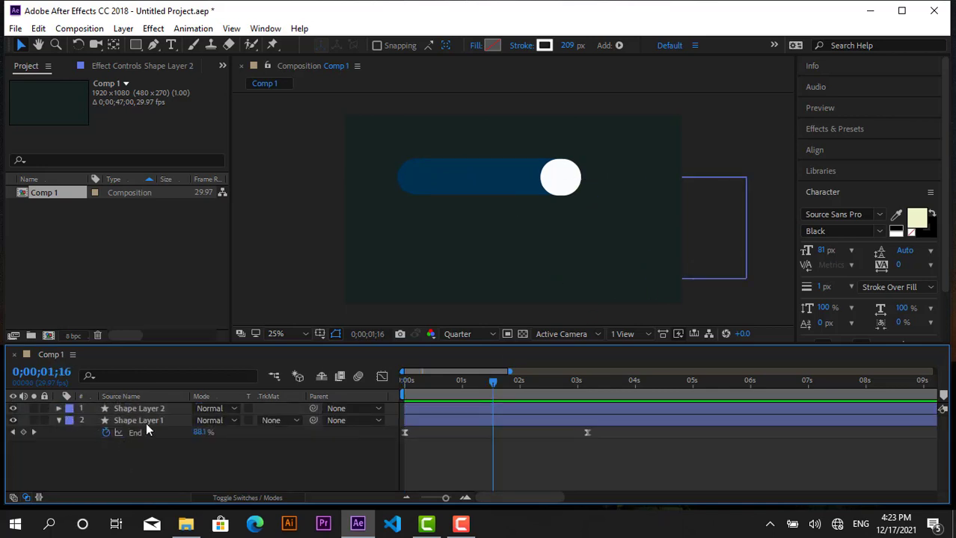
left_click(138, 409)
left_click(139, 421)
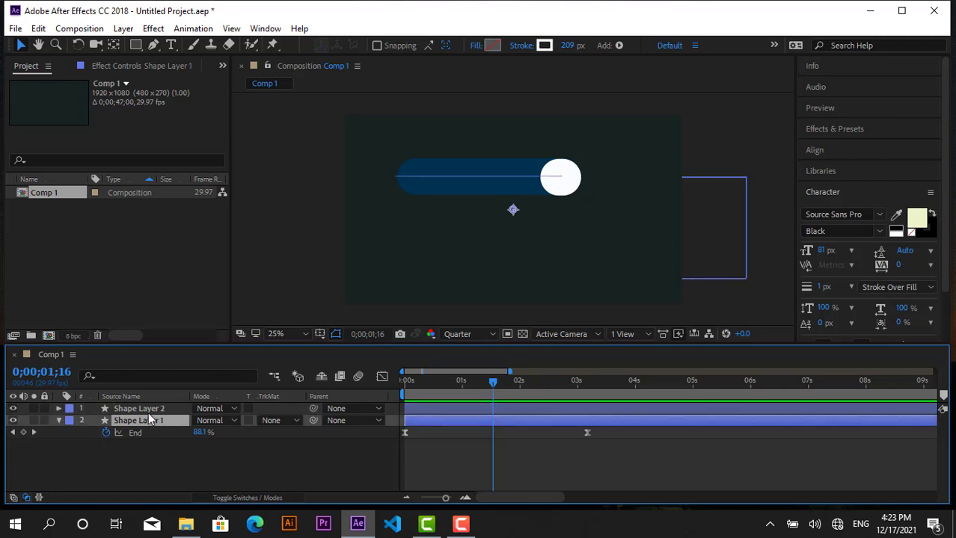
left_click(139, 409)
left_click(264, 488)
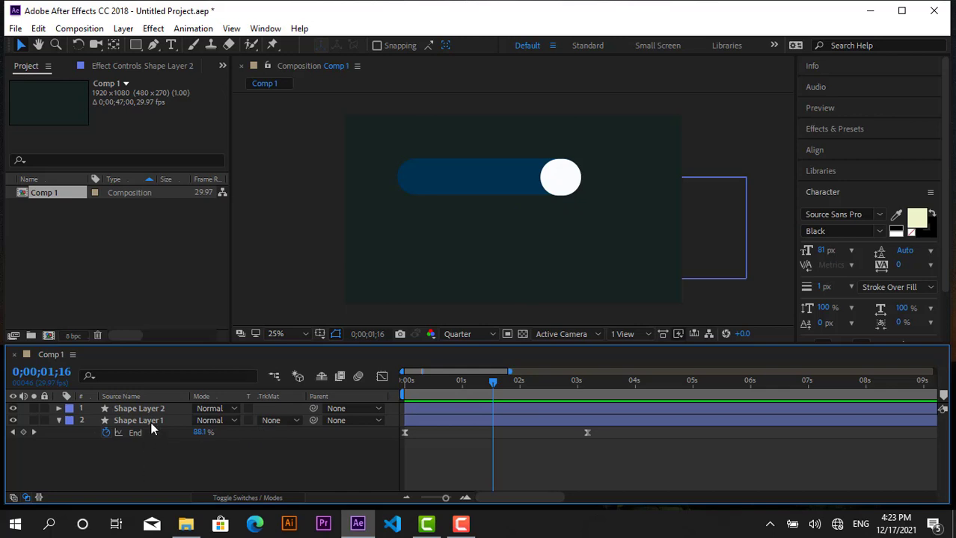
left_click_drag(151, 421, 156, 409)
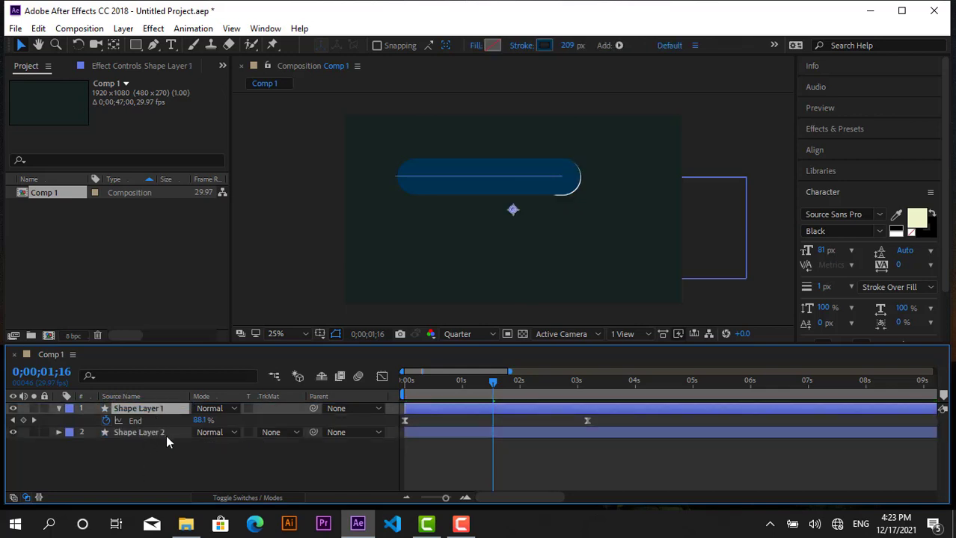
key("Home")
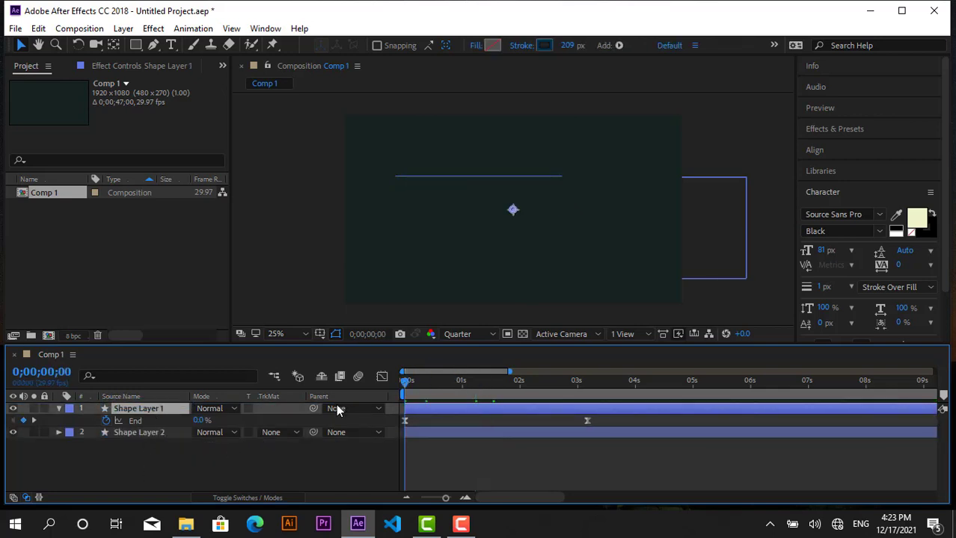
key("space")
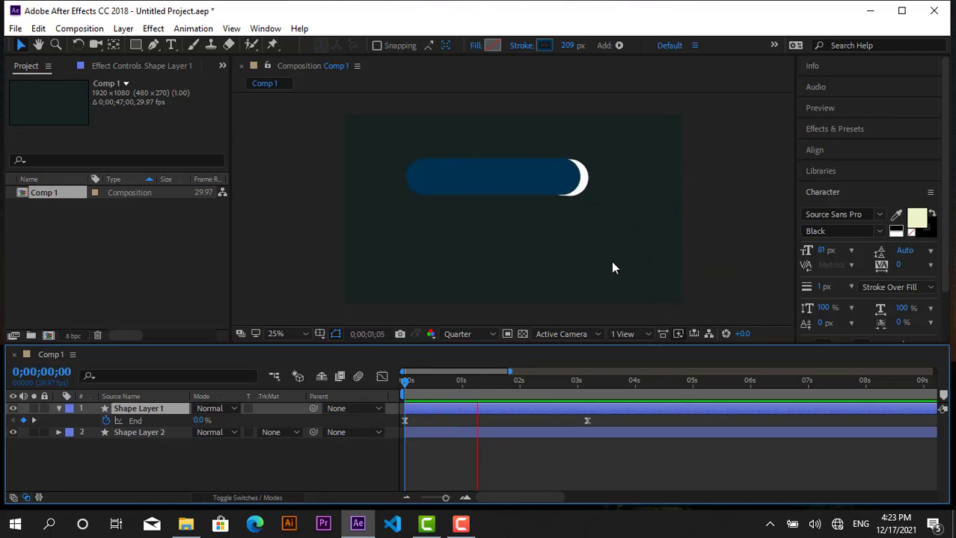
key("space")
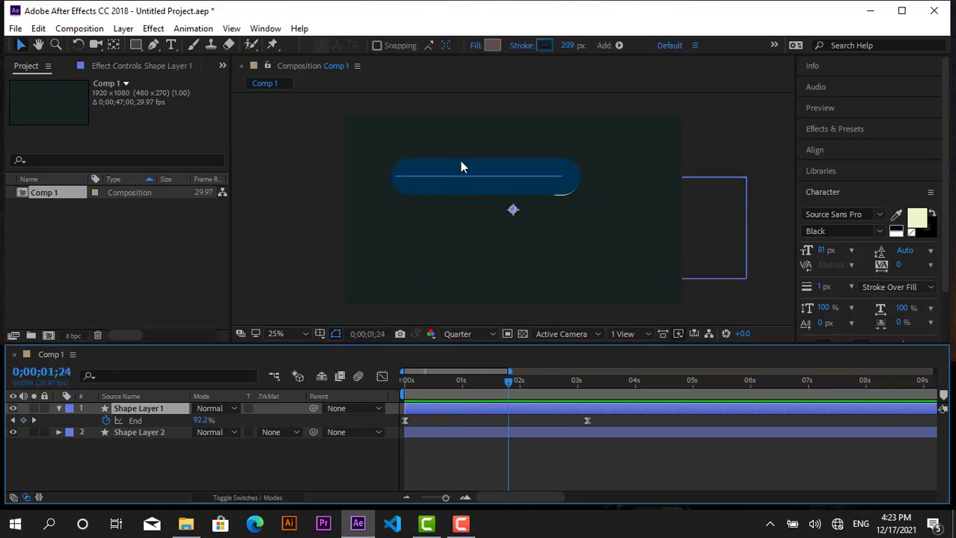
Give Shape Layer 1 a dark red stroke sampled with the eyedropper.
left_click(544, 45)
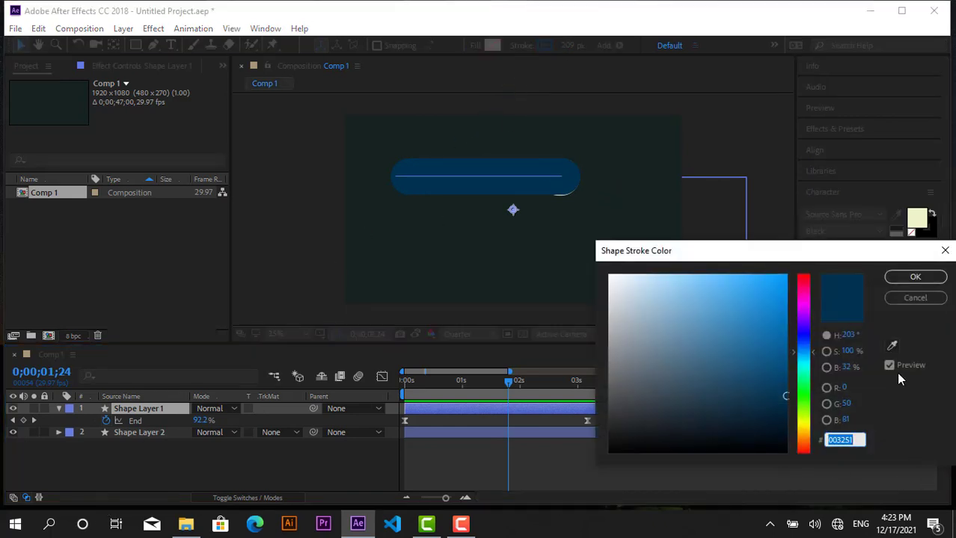
left_click(892, 345)
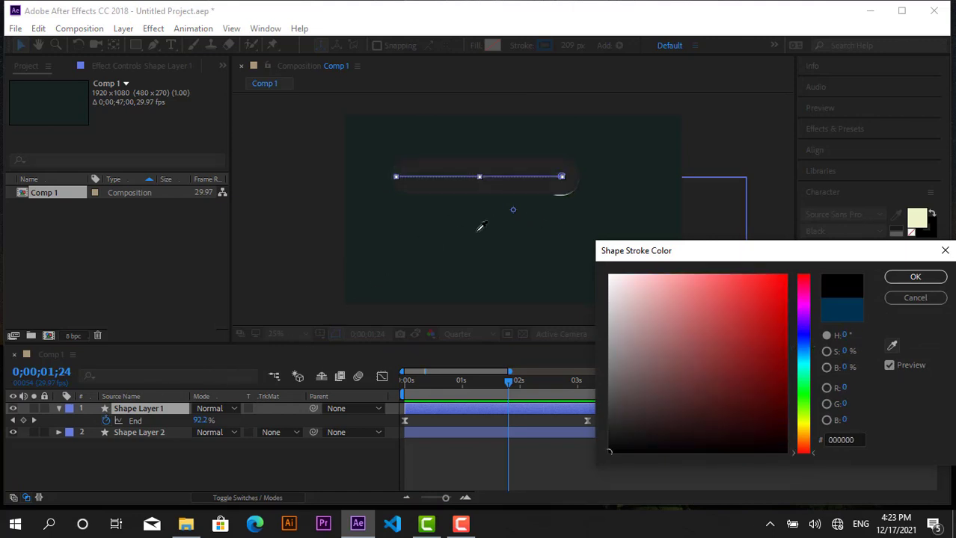
left_click(761, 390)
left_click(916, 276)
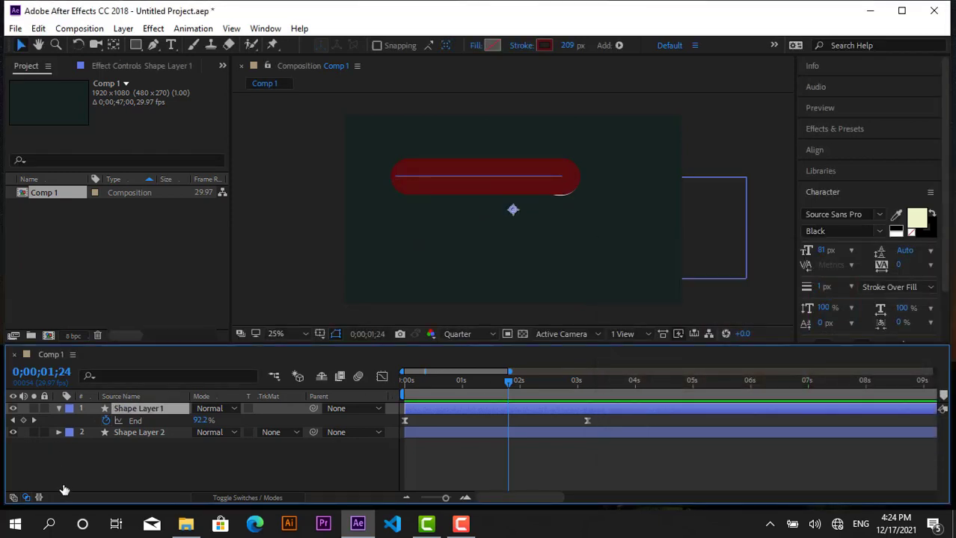
Give Shape Layer 2 a stroke in the pill's dark blue, 003251.
left_click(155, 482)
left_click(134, 433)
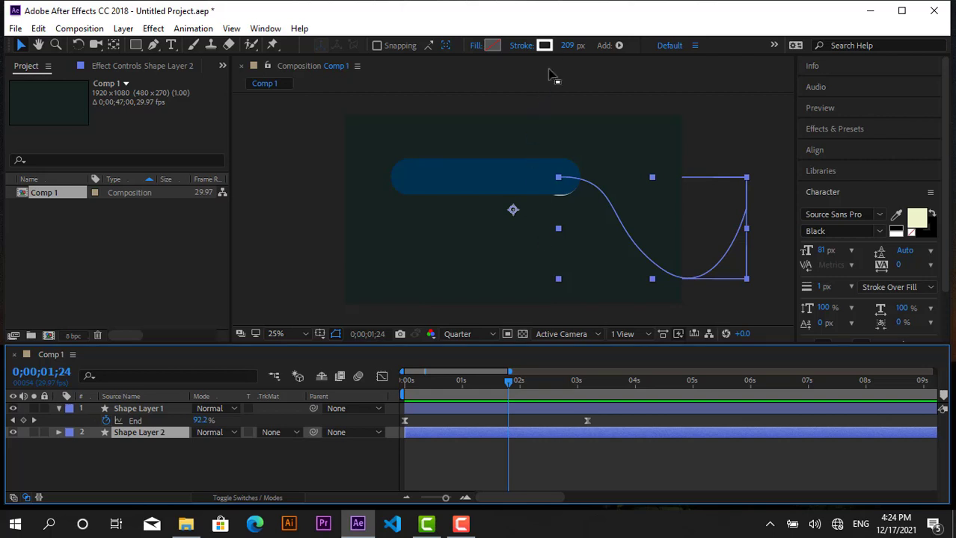
left_click(545, 45)
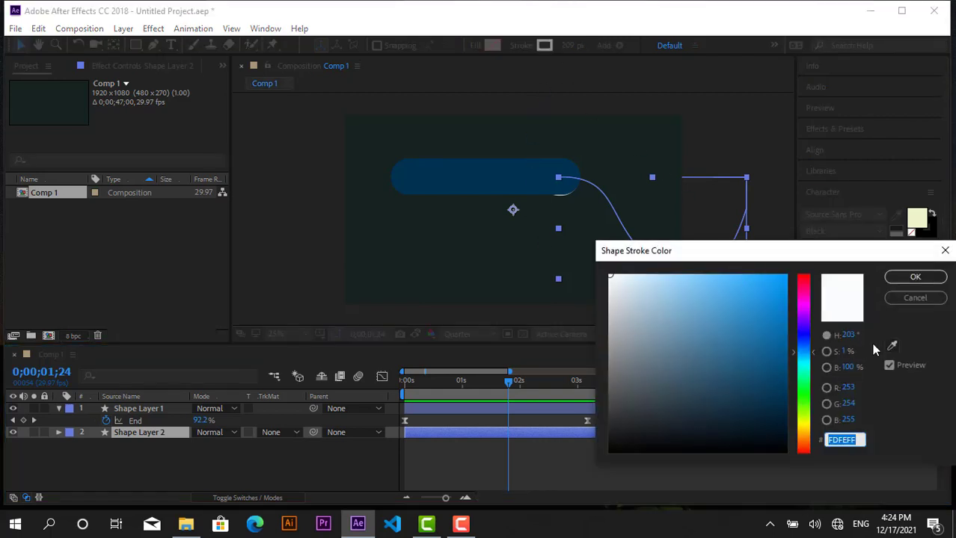
left_click(892, 345)
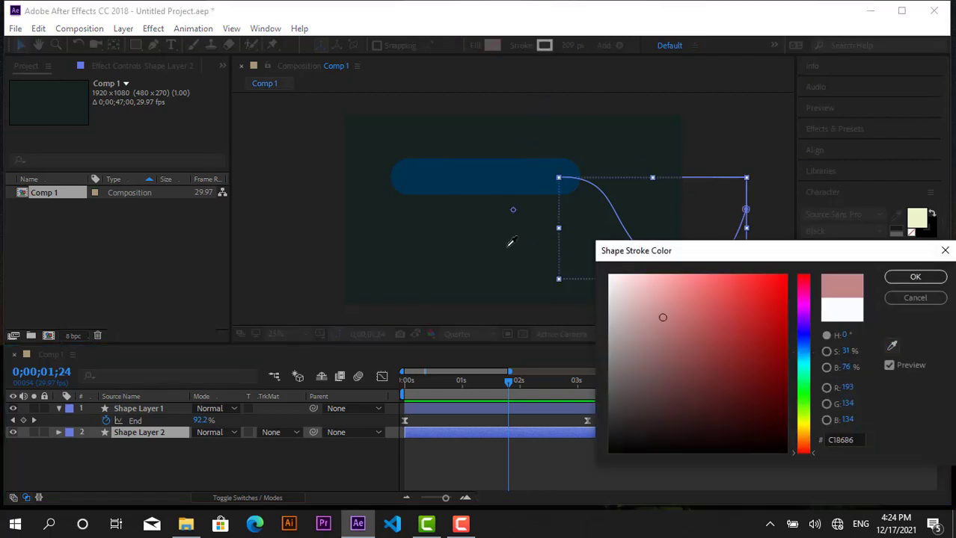
left_click(474, 166)
left_click(890, 277)
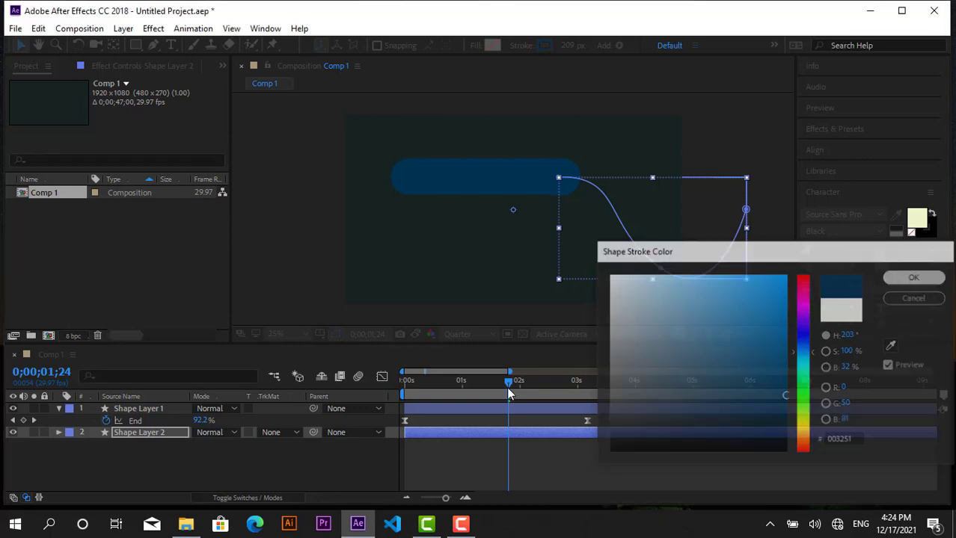
key("Home")
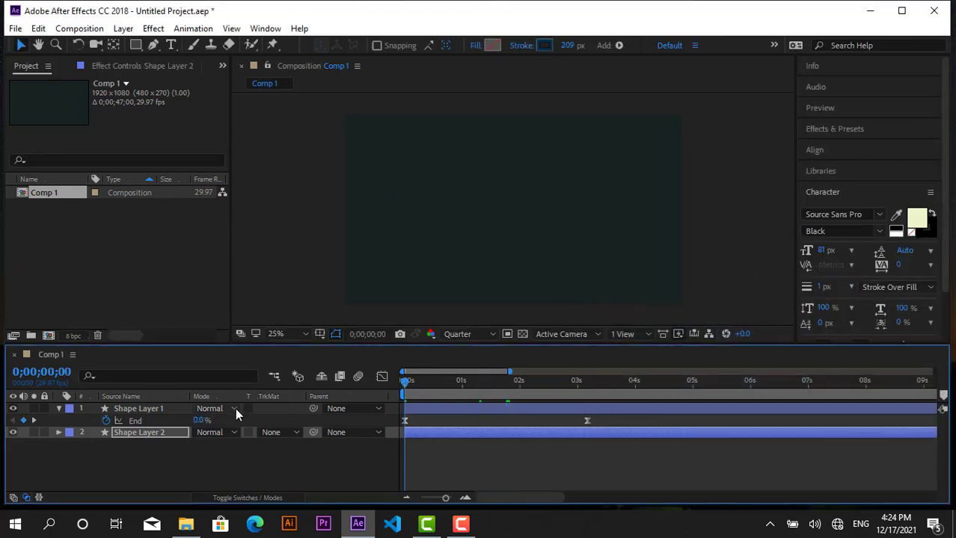
key("space")
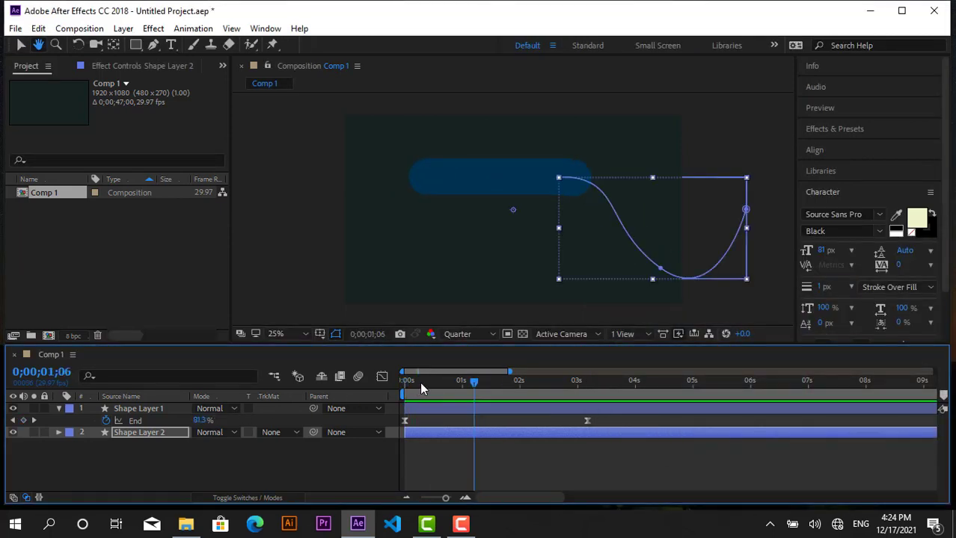
key("space")
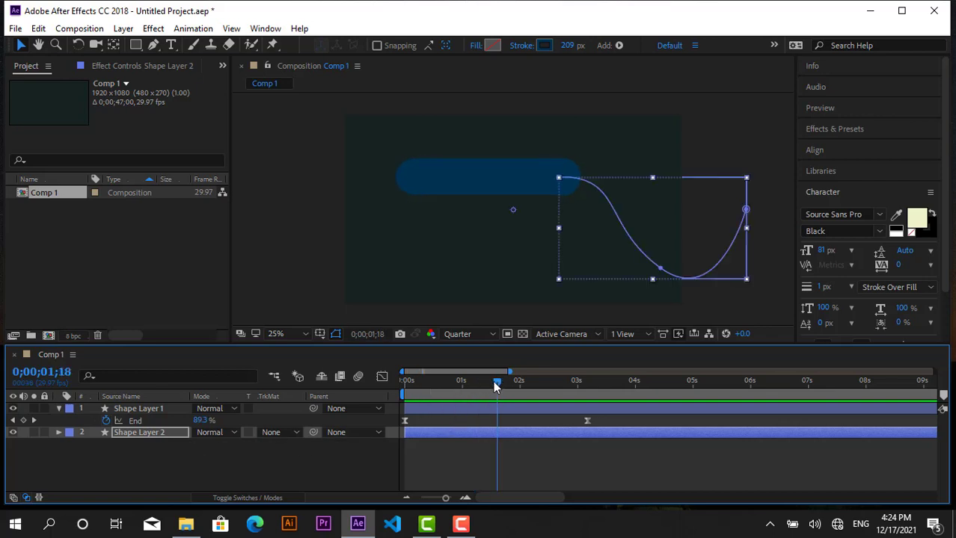
left_click_drag(493, 381, 381, 395)
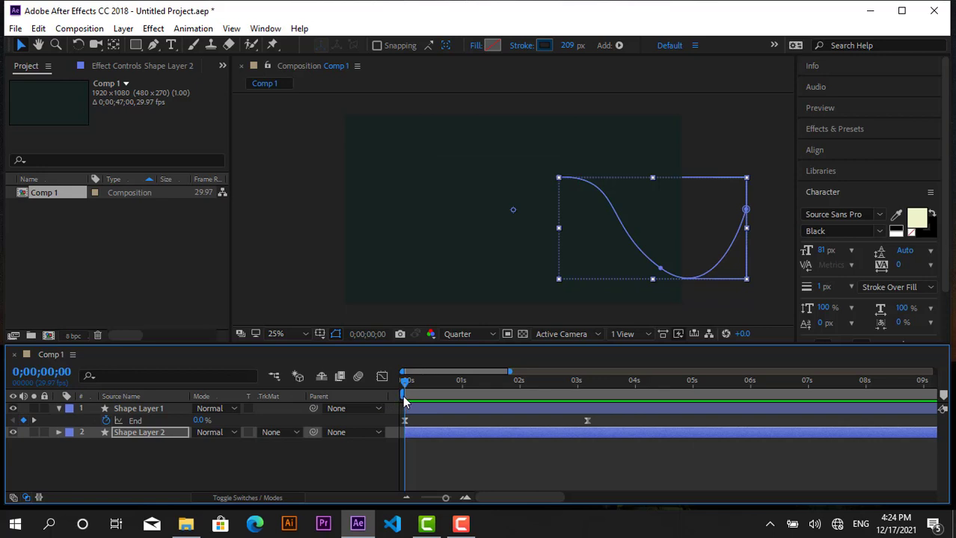
left_click_drag(406, 385, 490, 388)
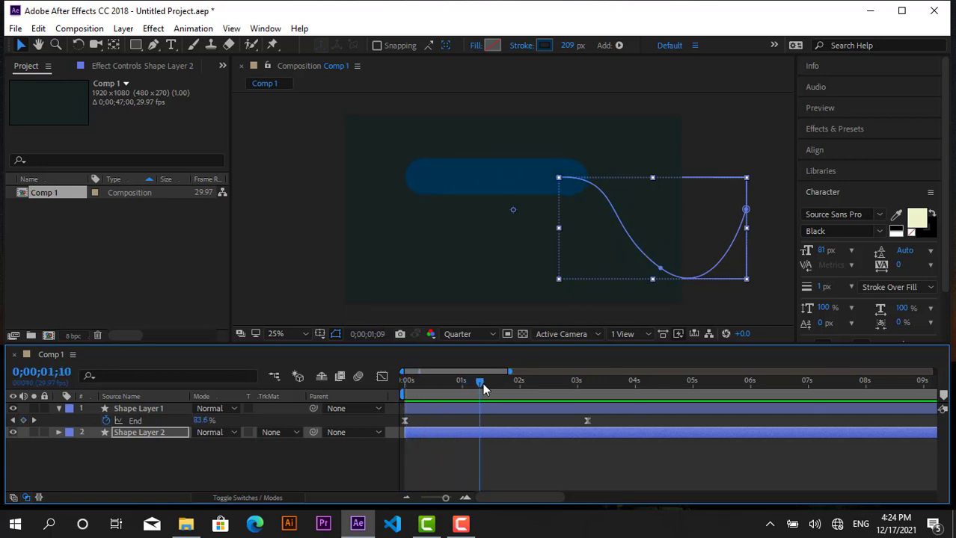
left_click(147, 409)
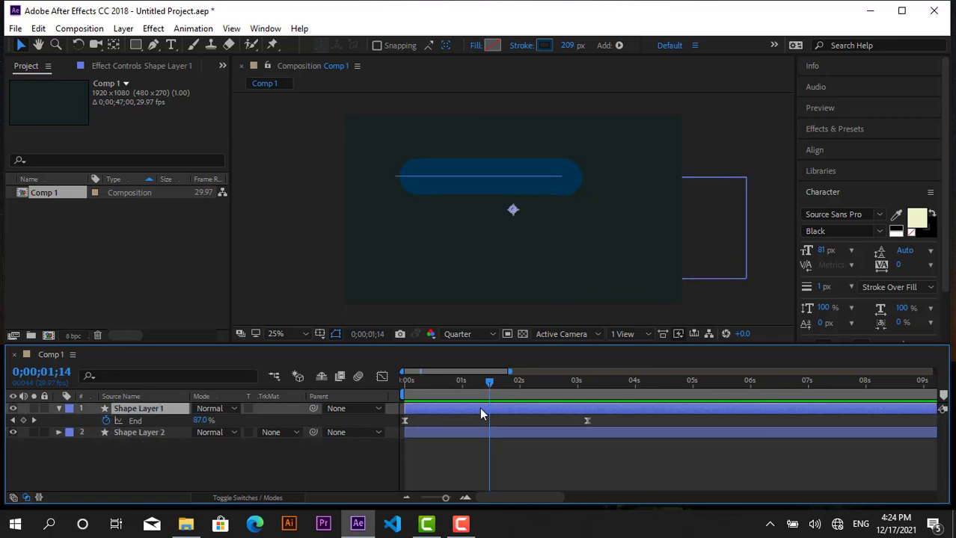
Make Shape Layer 1 start at about 1.3 seconds and preview the animation.
key("bracketleft")
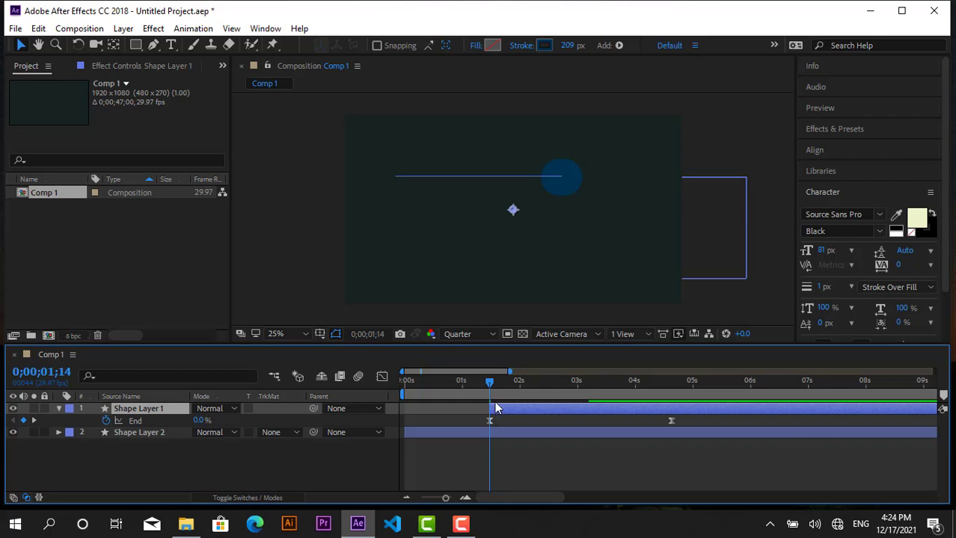
mouse_move(501, 408)
left_mouse_down()
mouse_move(423, 409)
mouse_move(508, 413)
left_mouse_up()
left_click_drag(490, 381, 396, 381)
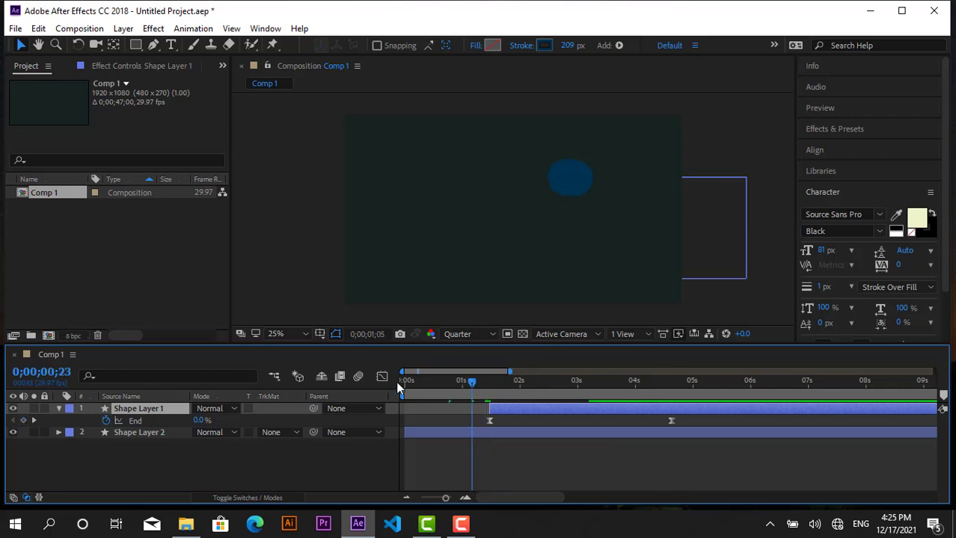
key("space")
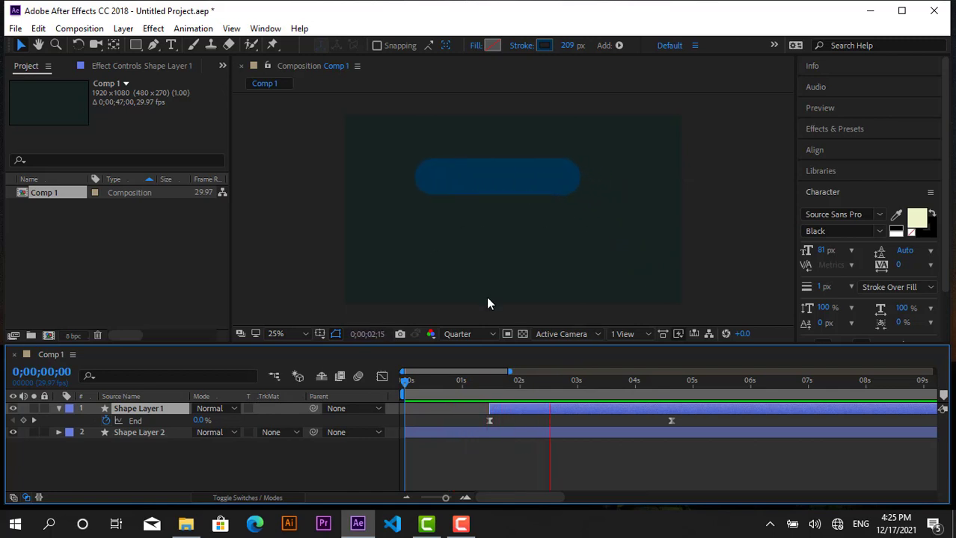
left_click(164, 449)
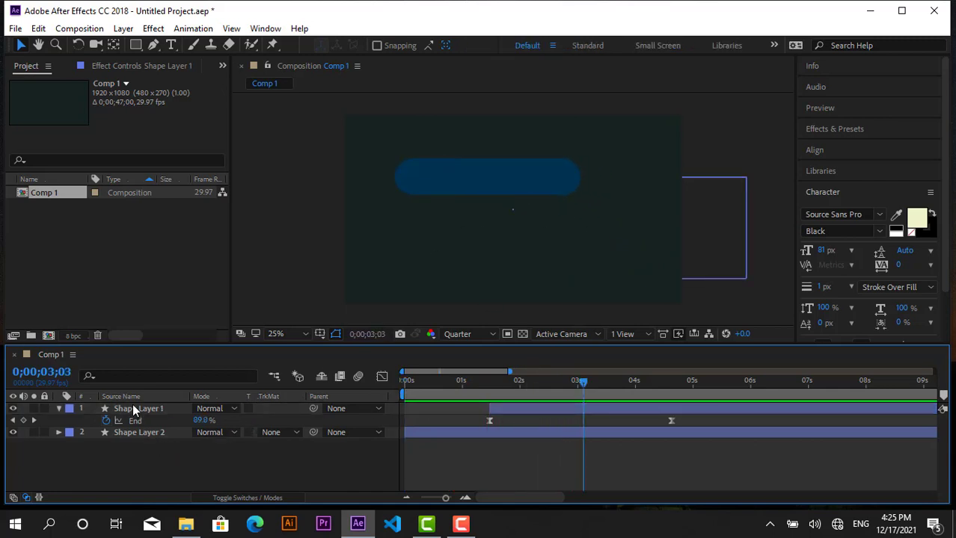
Move Shape Layer 1 below Shape Layer 2 and start its animation slightly earlier.
left_click(132, 409)
left_click_drag(132, 408, 126, 440)
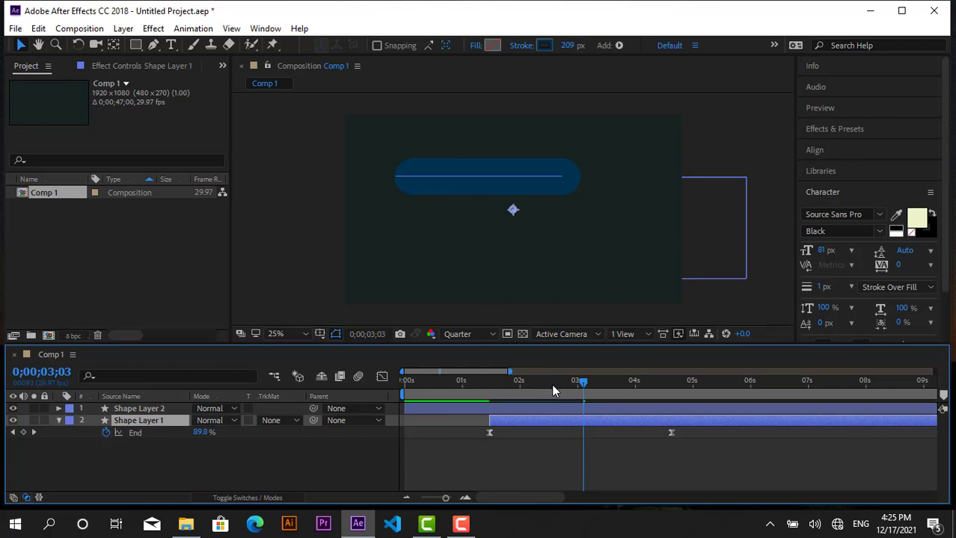
key("Home")
key("space")
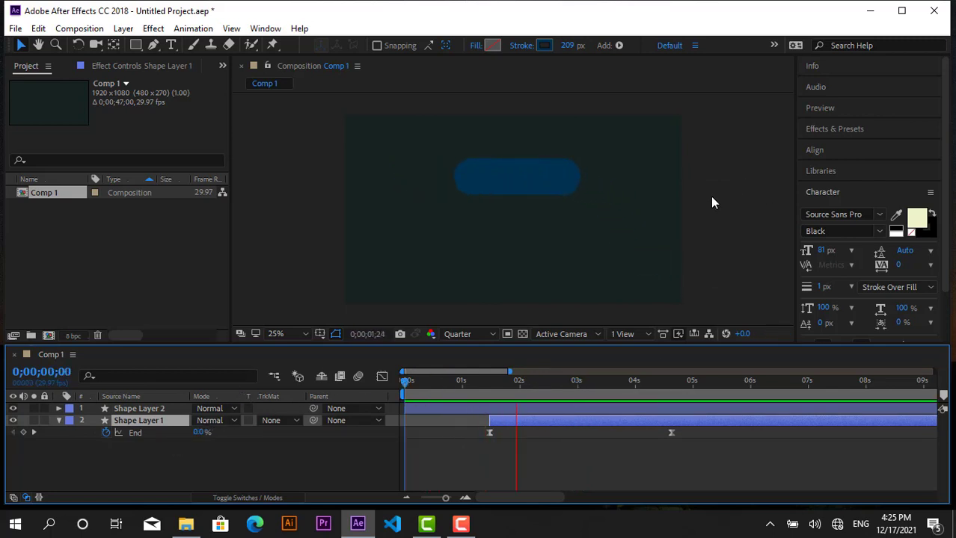
key("space")
left_click(521, 450)
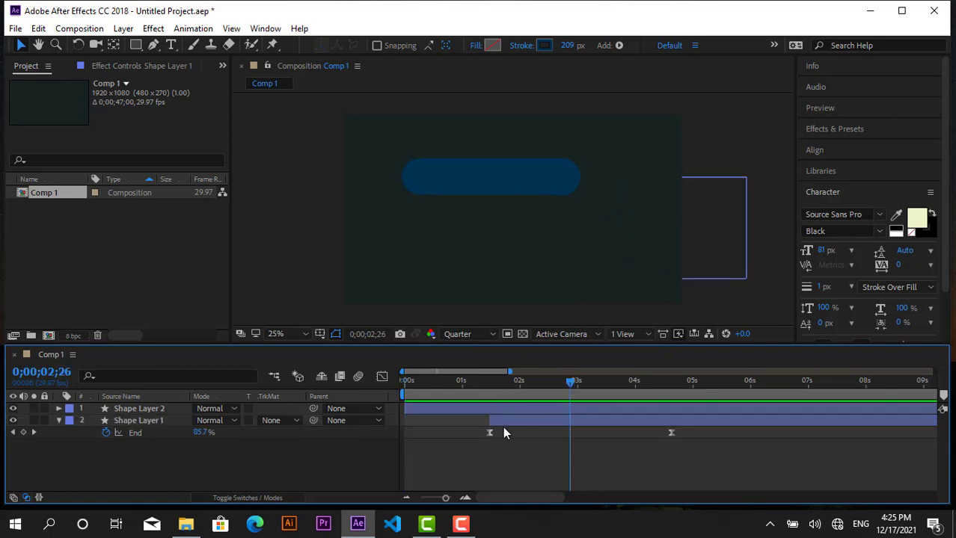
left_click_drag(502, 425, 497, 427)
left_click_drag(572, 383, 222, 379)
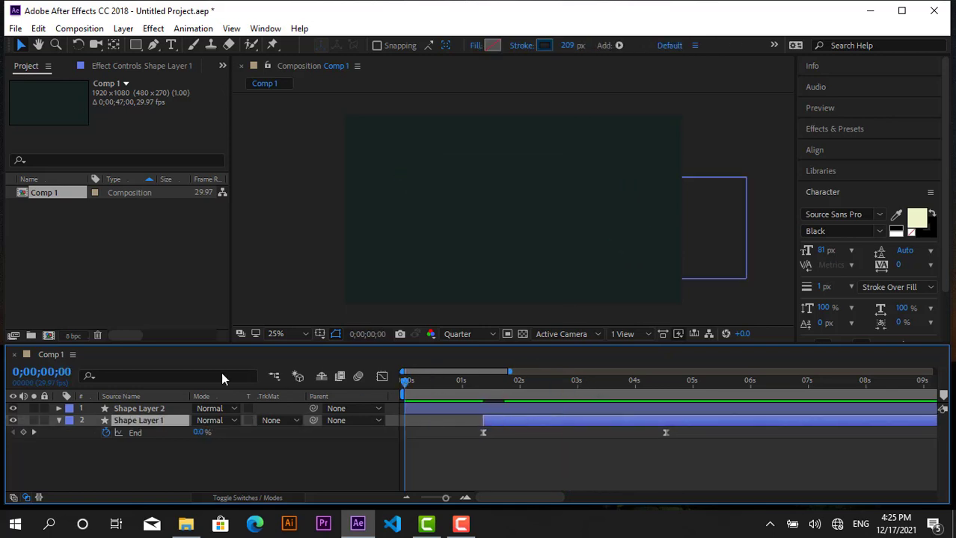
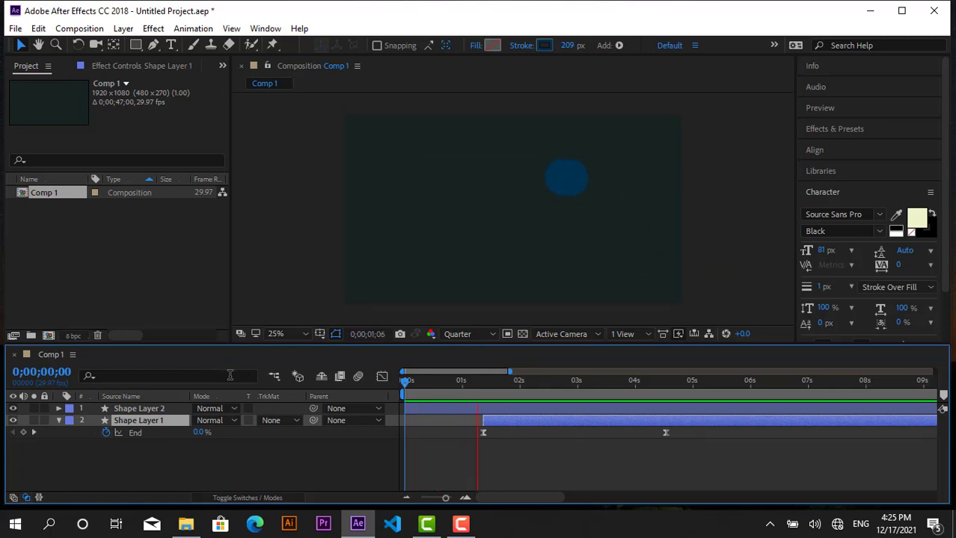
Nudge Shape Layer 1's End trim-path keyframes slightly earlier, then later, previewing the line from the start.
key("space")
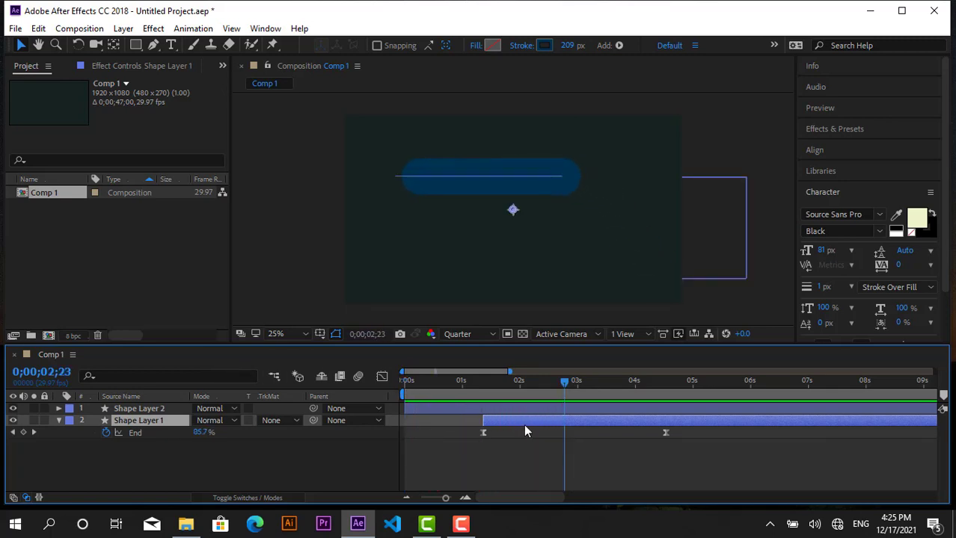
left_click_drag(518, 421, 510, 423)
left_click_drag(566, 382, 160, 363)
key("space")
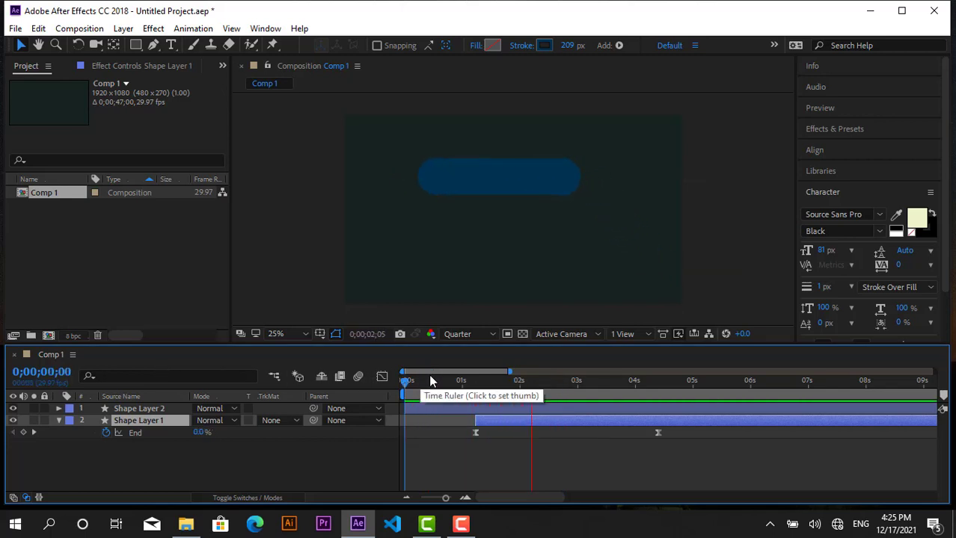
left_click_drag(488, 424, 494, 424)
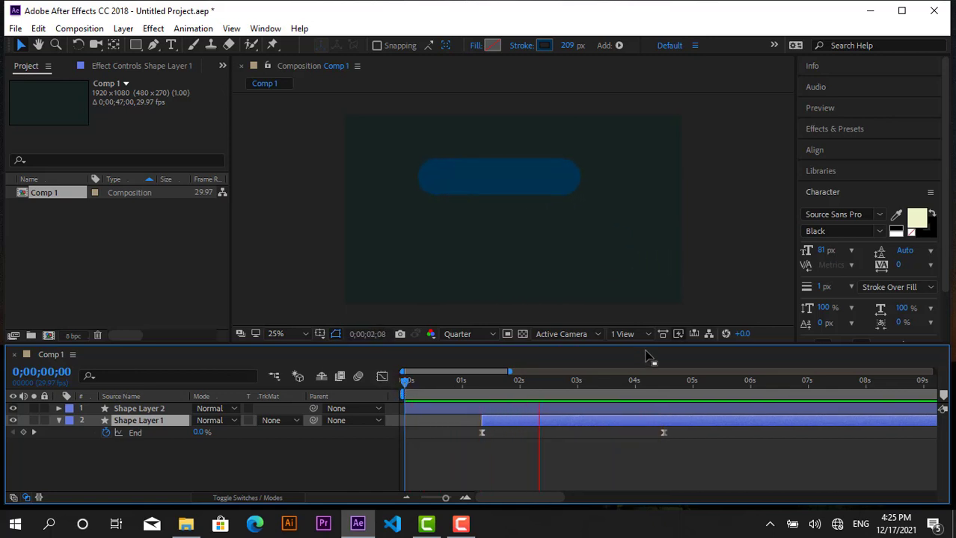
key("space")
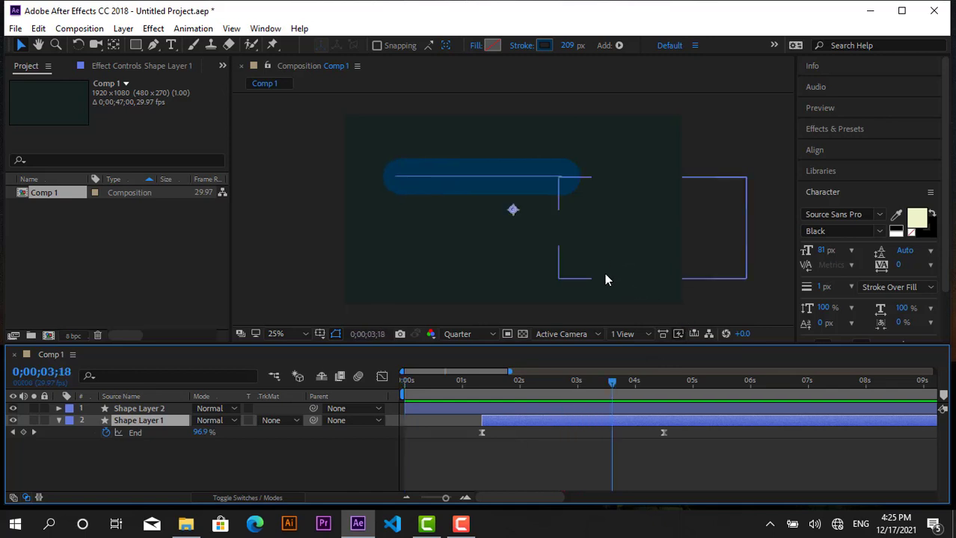
left_click(519, 453)
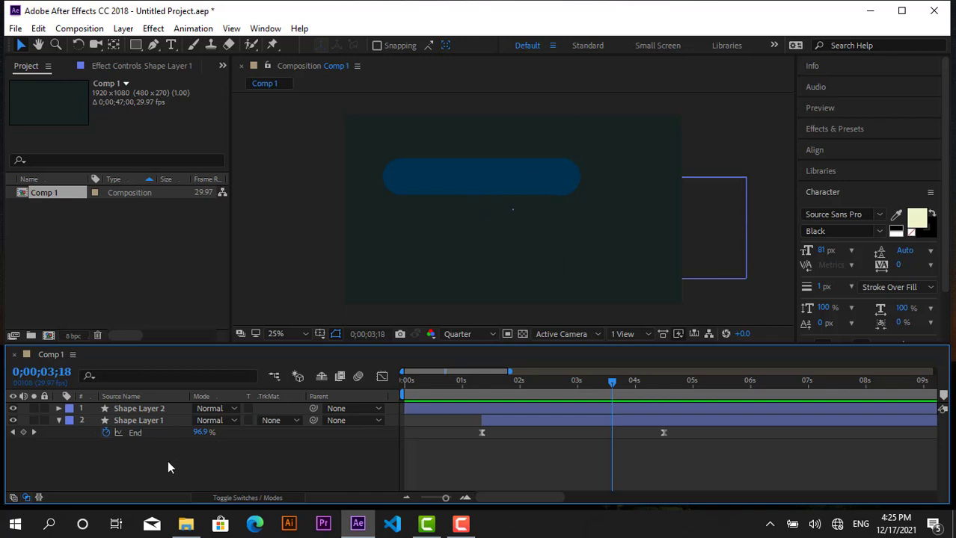
Pre-compose Shape Layer 1 and Shape Layer 2 together into Pre-comp 1, keeping the default name.
left_click(59, 420)
left_click(135, 421)
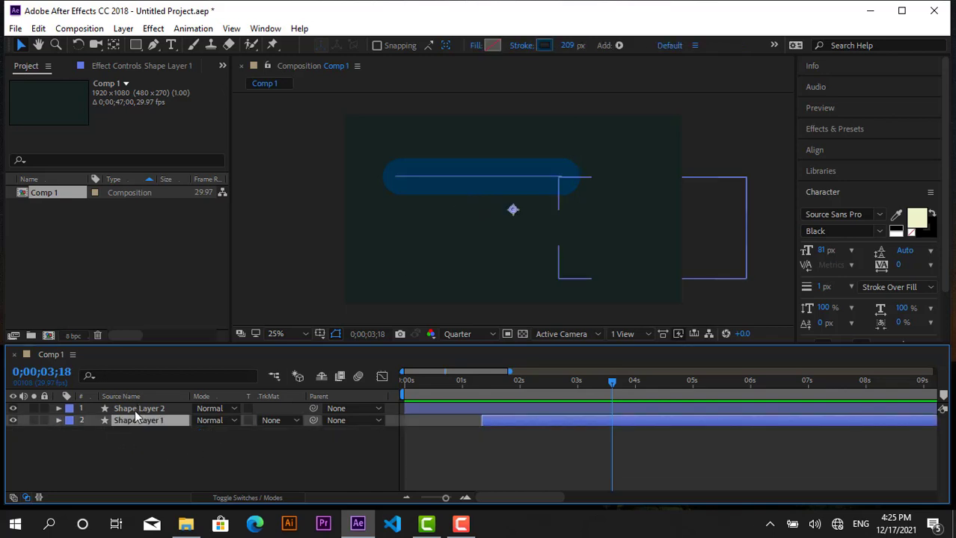
left_click(134, 409, "shift")
right_click(136, 411)
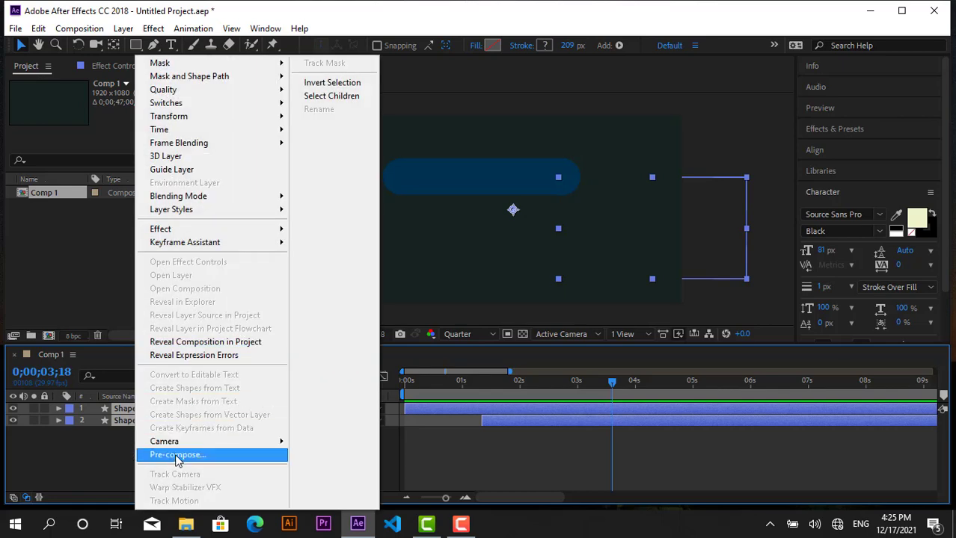
left_click(177, 456)
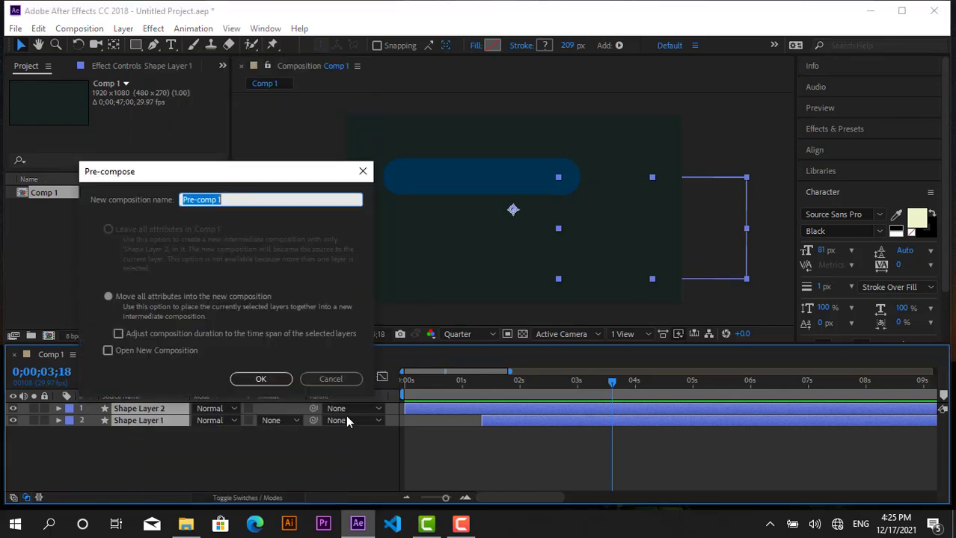
left_click(260, 379)
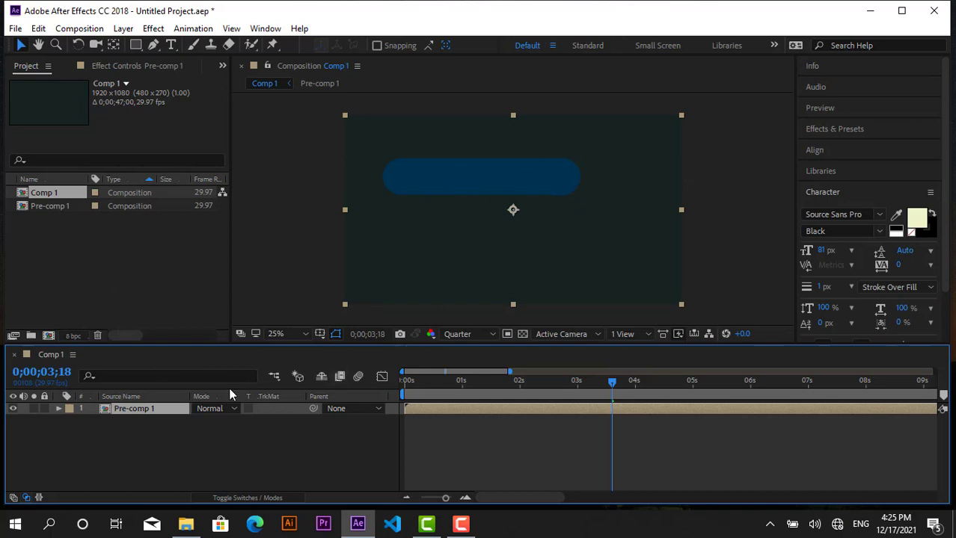
Duplicate the Pre-comp 1 layer with Ctrl+D to get a second stacked copy.
left_click(145, 433)
left_click(123, 408)
key("ctrl+d")
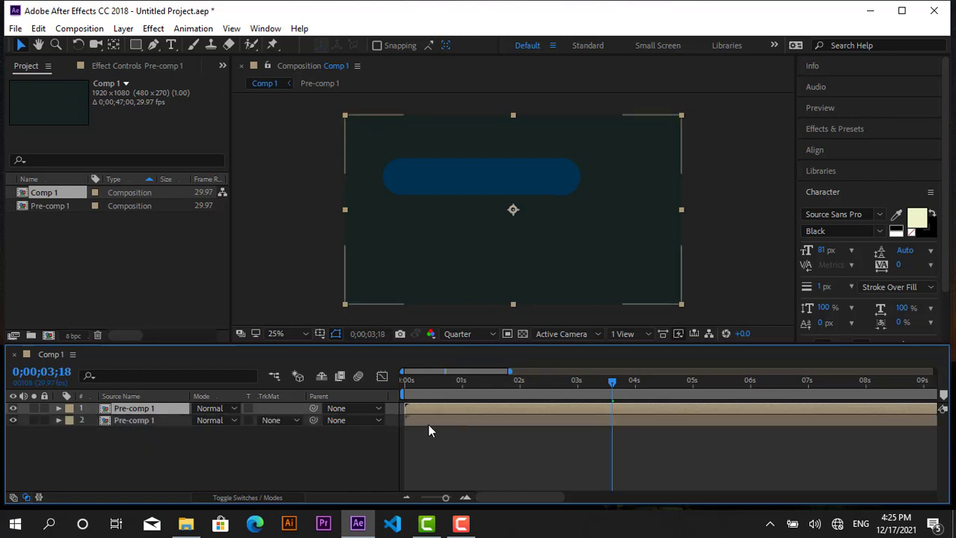
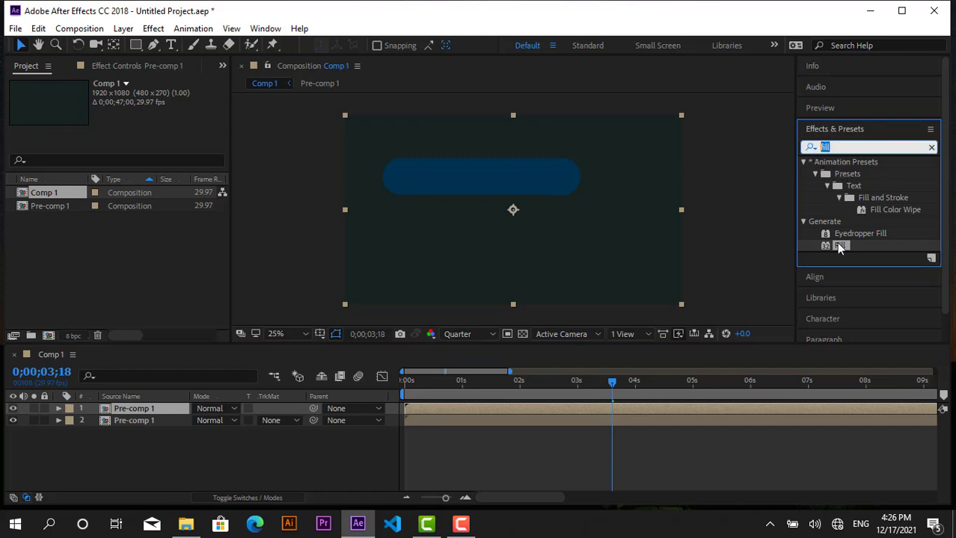
Apply a Fill effect to the top Pre-comp 1 layer and set its colour to orange E03B0F.
type("fill")
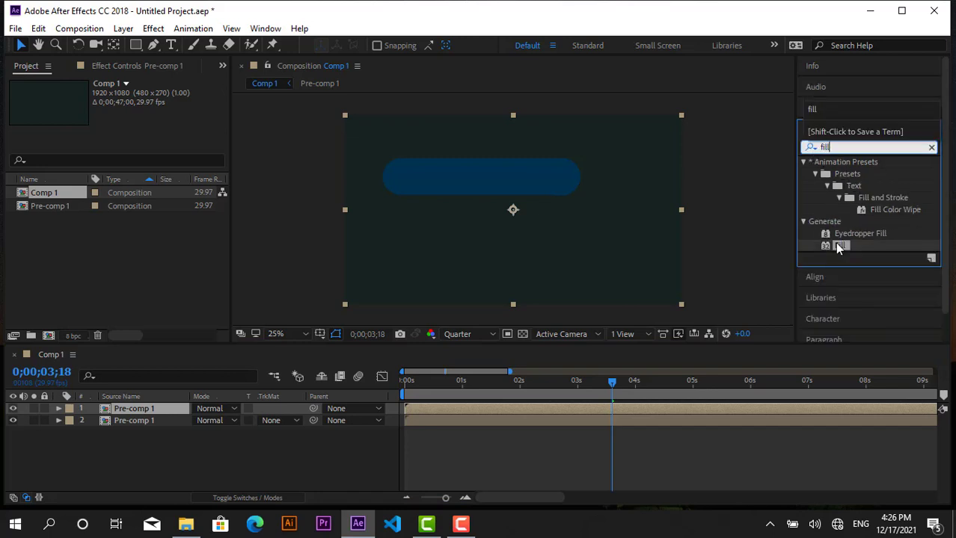
left_click_drag(837, 249, 137, 412)
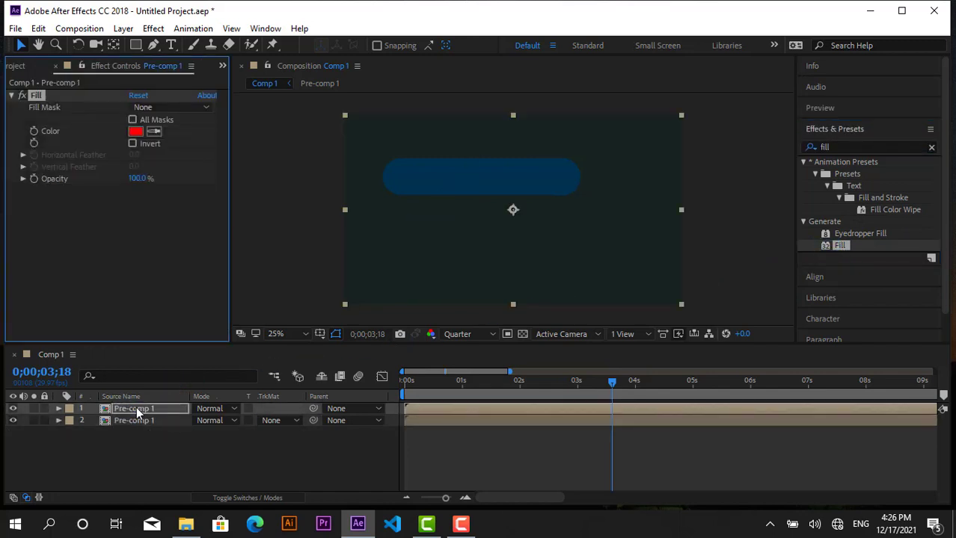
left_click(134, 131)
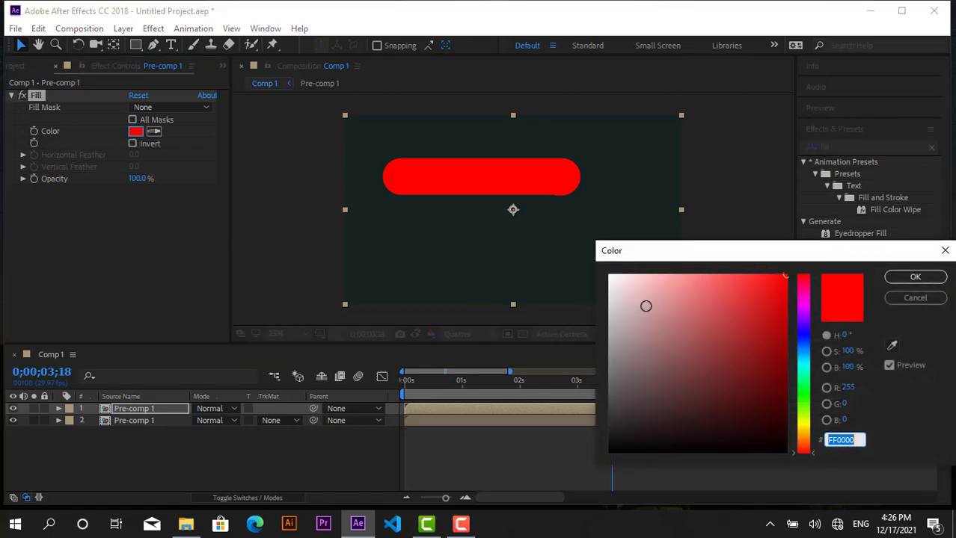
left_click(805, 351)
mouse_move(806, 358)
left_mouse_down()
mouse_move(803, 314)
mouse_move(800, 452)
left_mouse_up()
left_click(774, 296)
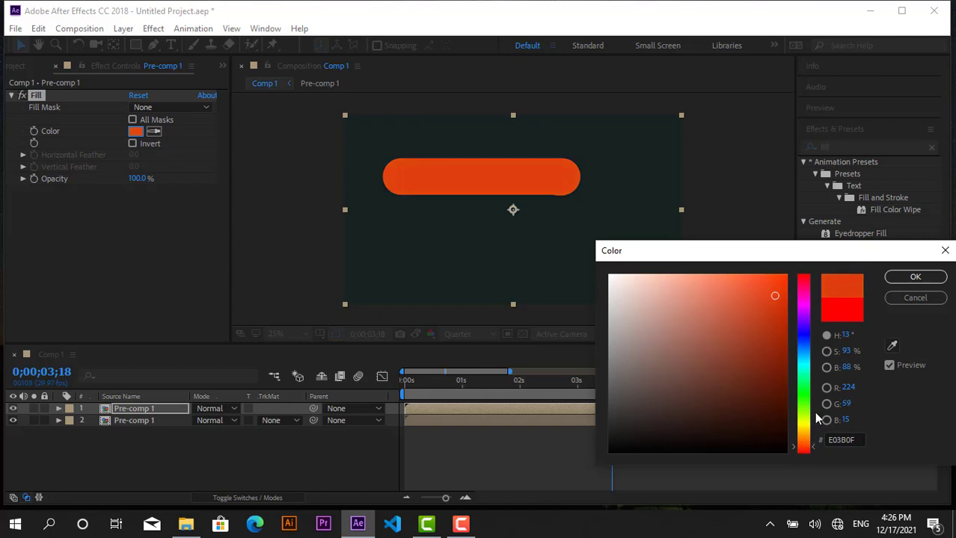
left_click(913, 275)
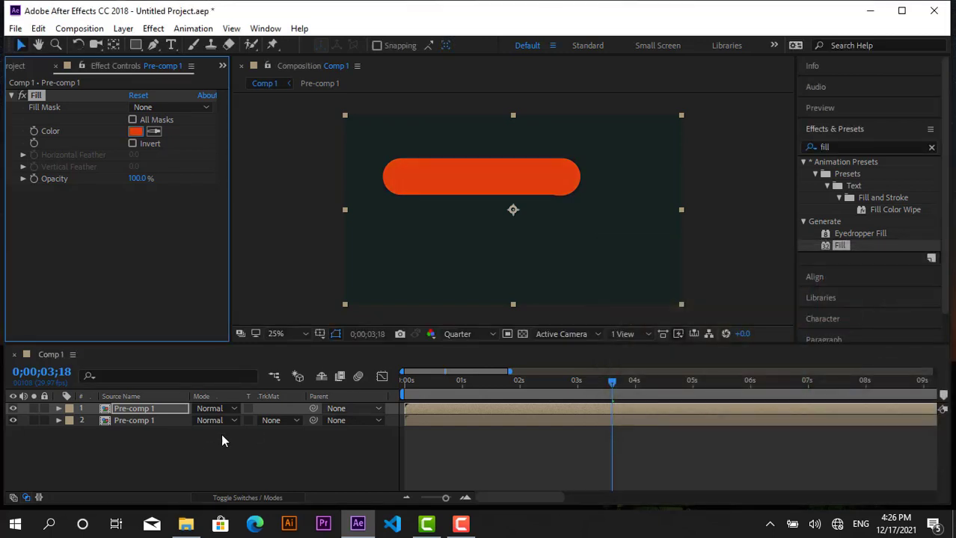
Preview the bar animation from the first frame to check its timing.
left_click(614, 380)
key("Home")
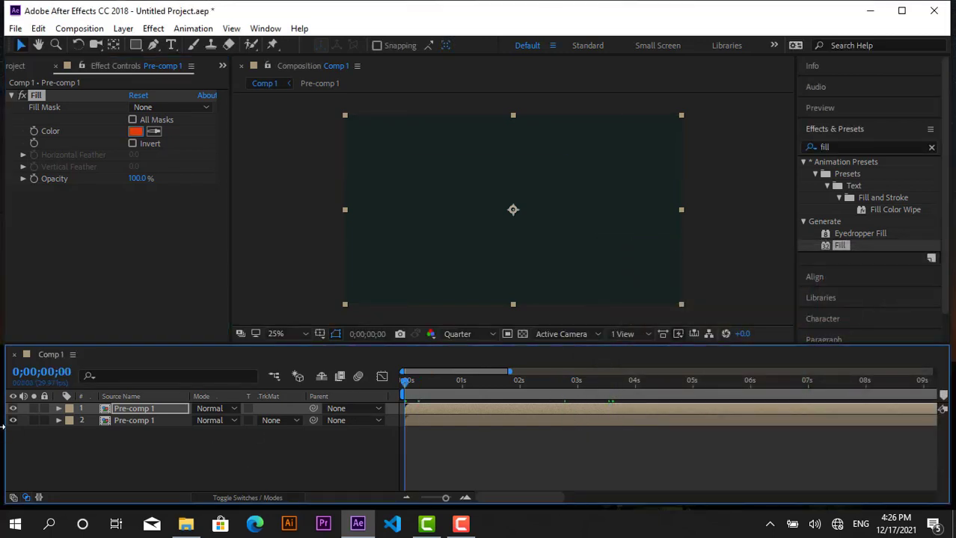
key("space")
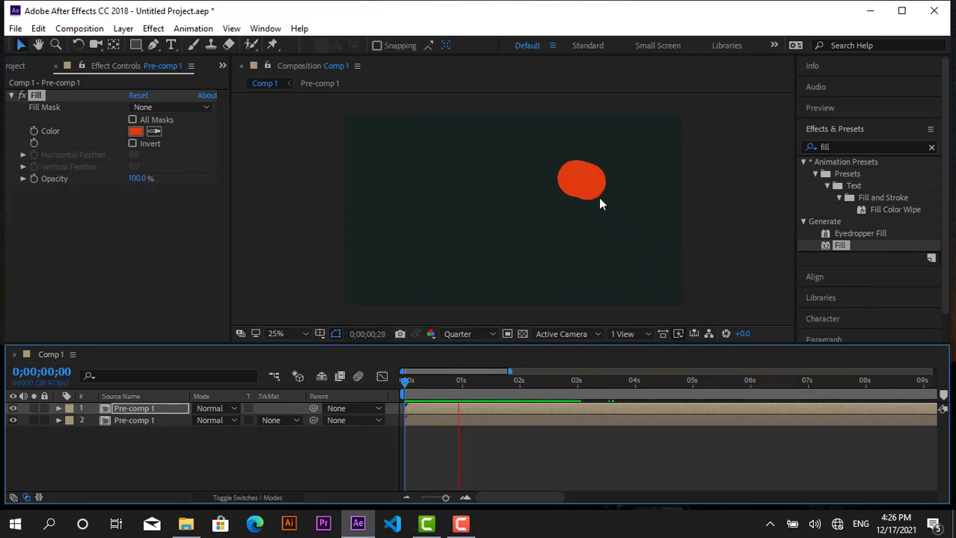
left_click(406, 409)
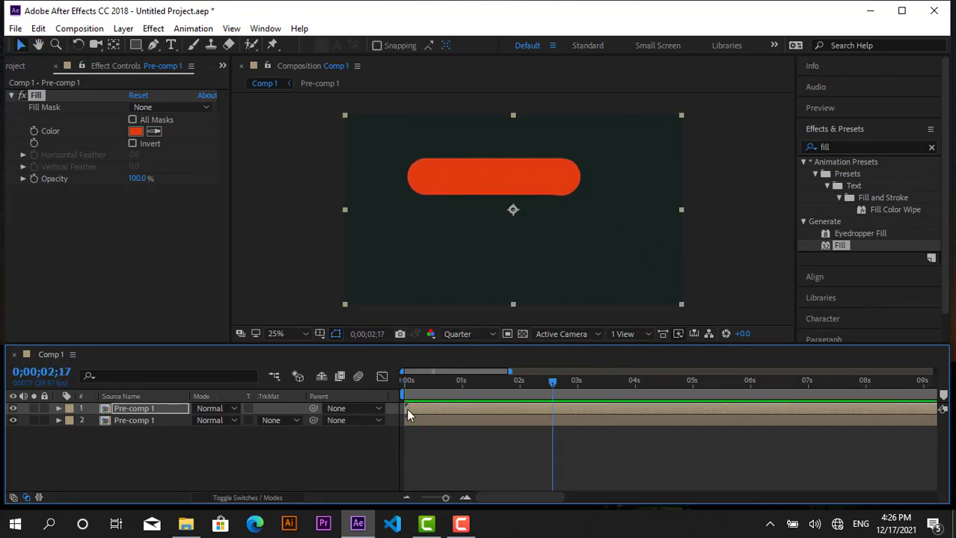
mouse_move(552, 383)
left_mouse_down()
mouse_move(465, 380)
mouse_move(514, 407)
left_mouse_up()
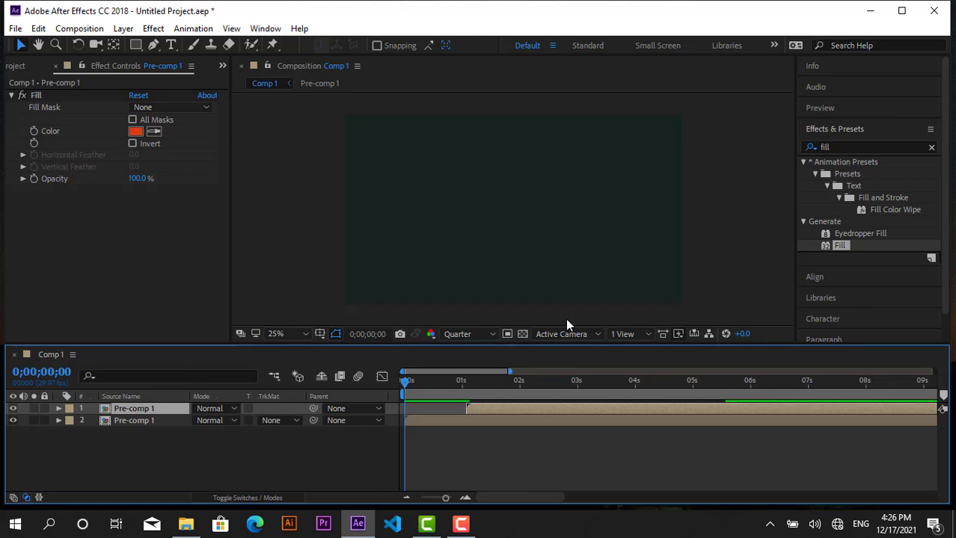
key("space")
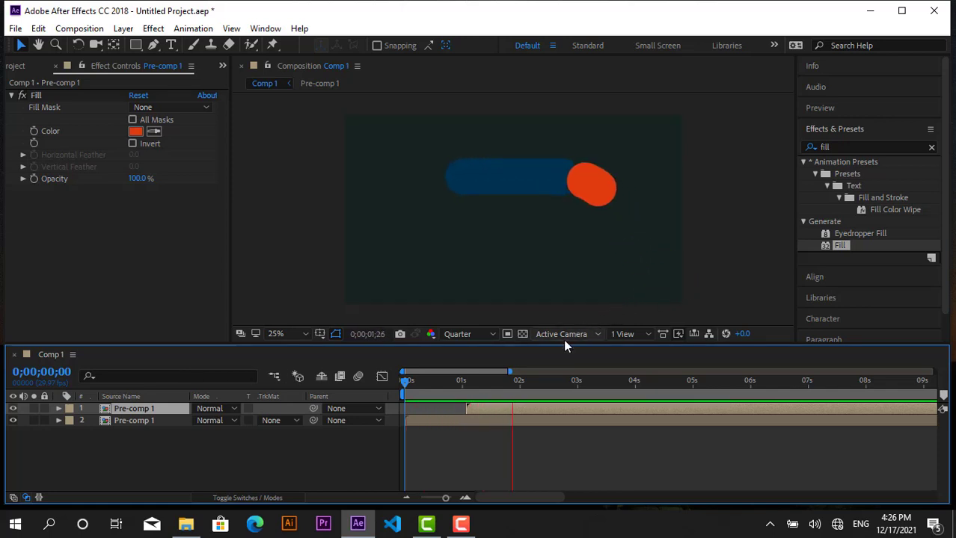
key("space")
Move the orange bar layer's start earlier in the timeline and preview from the first frame.
left_click_drag(483, 411, 455, 410)
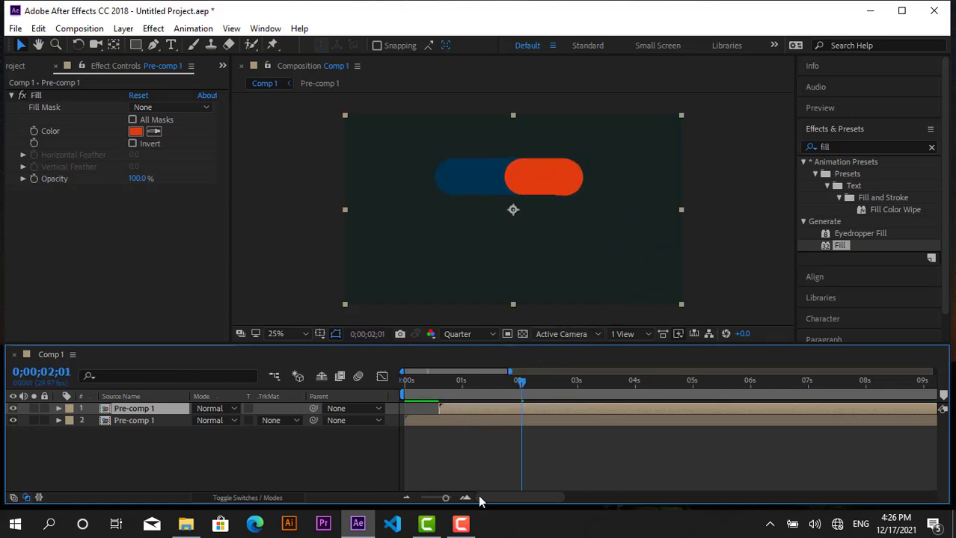
left_click(460, 524)
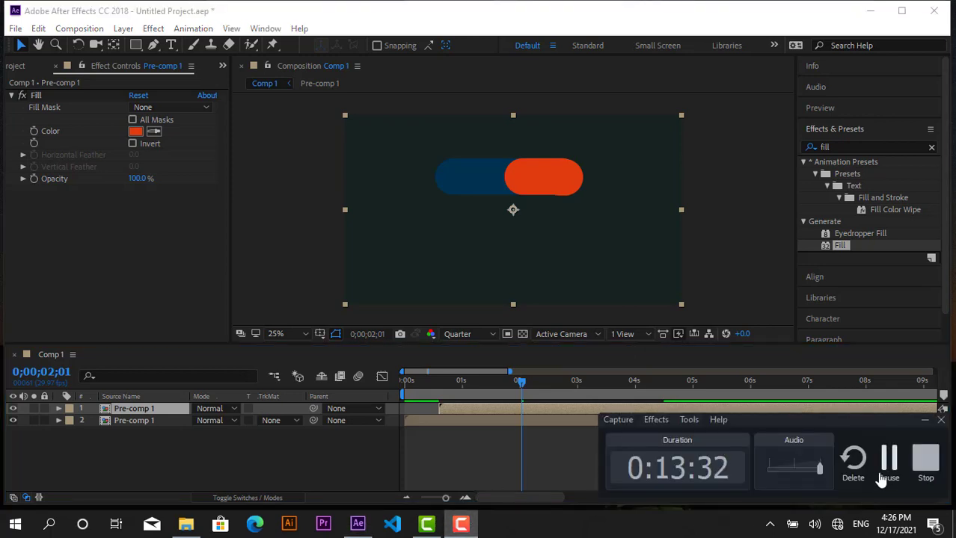
left_click(859, 462)
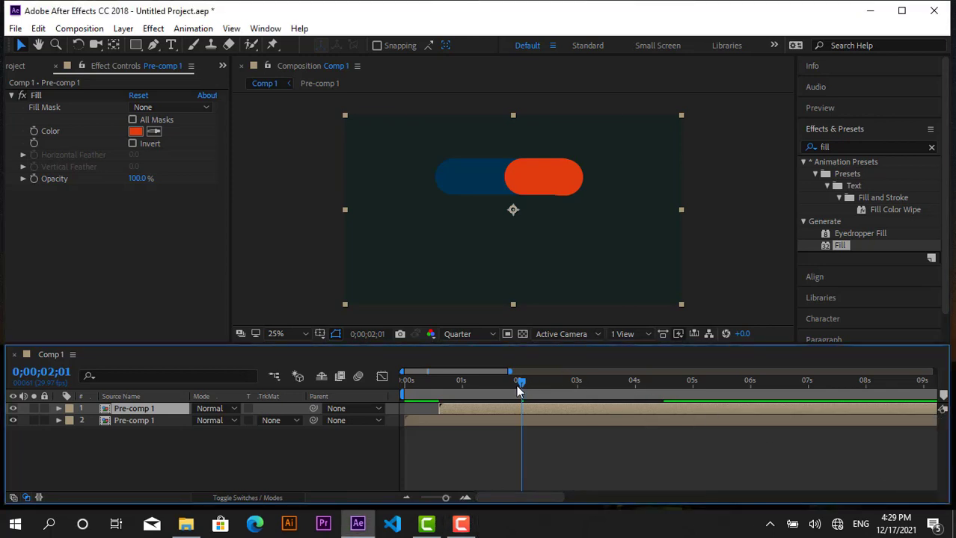
left_click_drag(520, 383, 355, 394)
key("space")
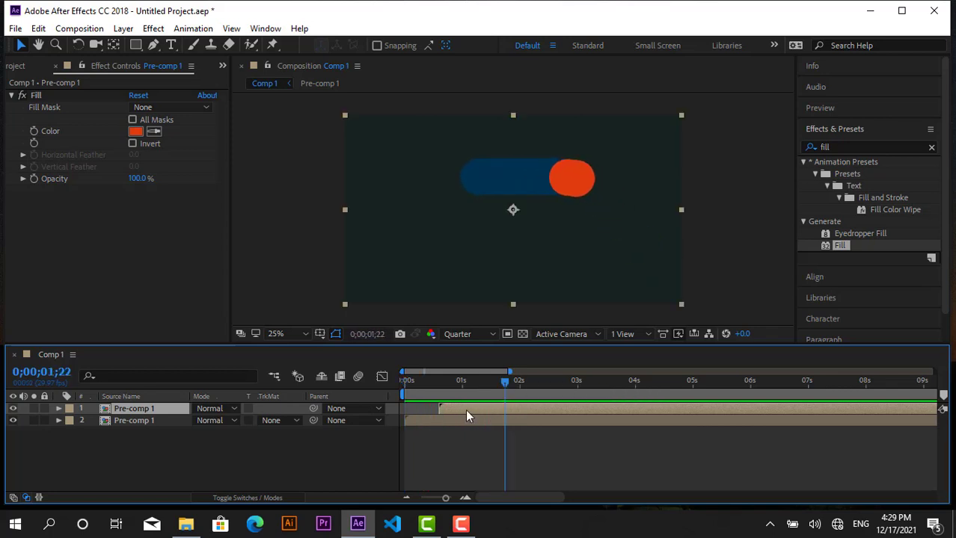
Nudge the orange bar layer earlier twice more, previewing and stepping through the opening frames.
left_click_drag(451, 409, 428, 404)
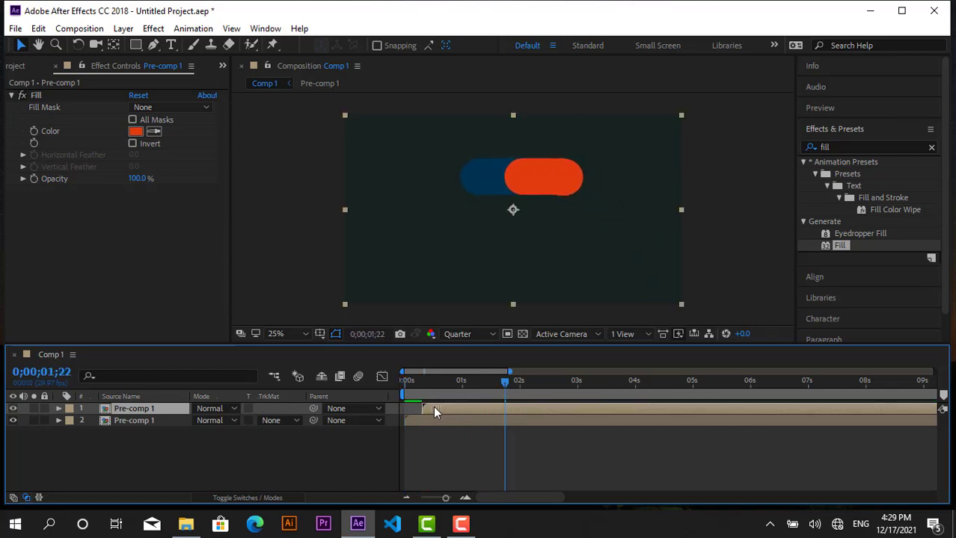
key("space")
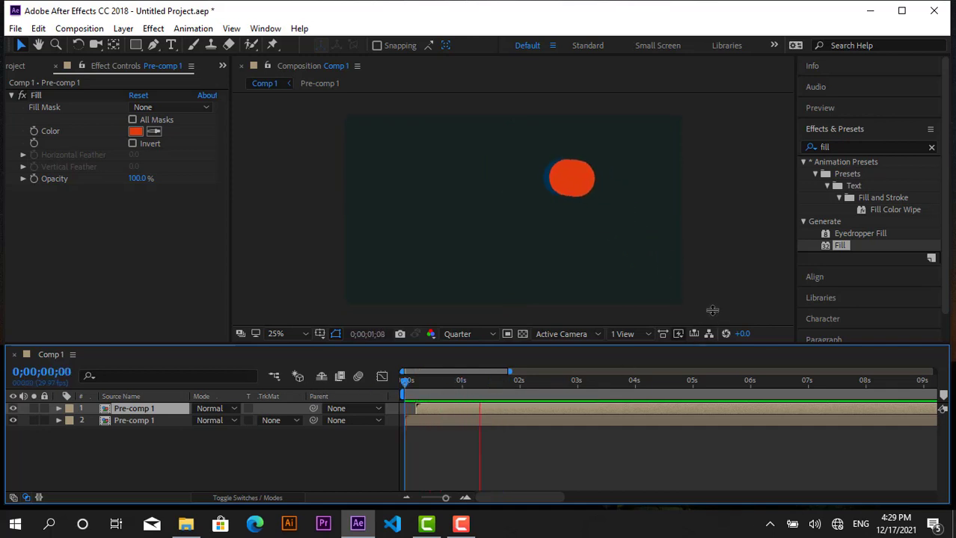
key("space")
left_click_drag(419, 412, 416, 409)
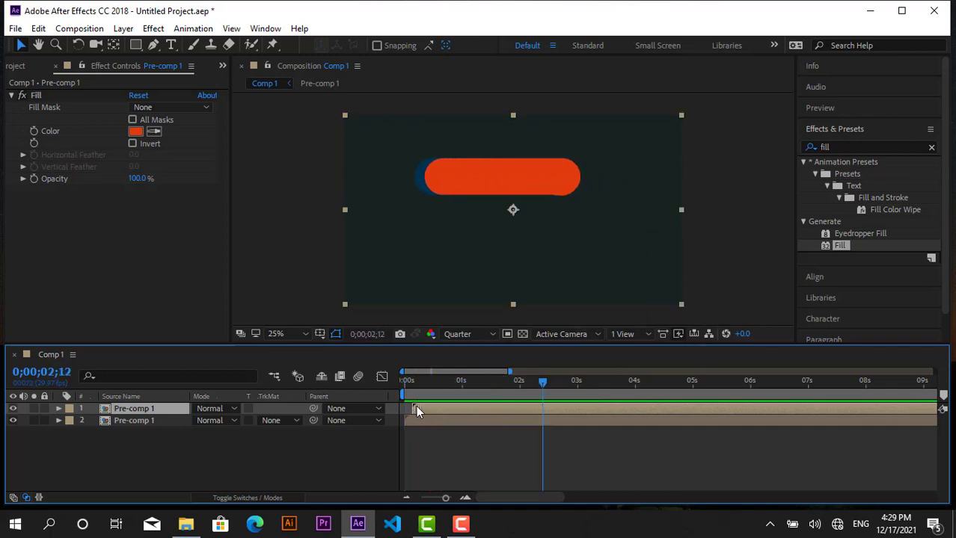
left_click_drag(542, 381, 332, 361)
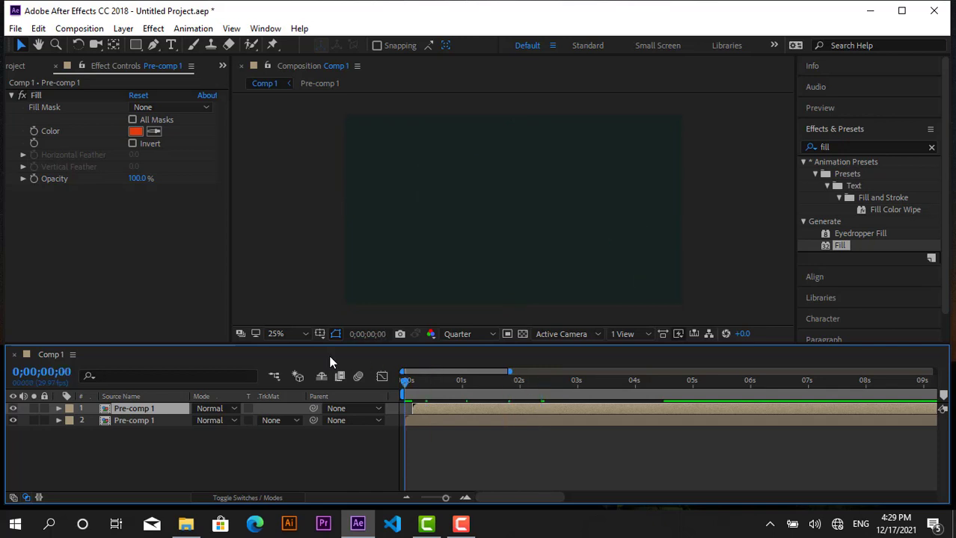
key("space")
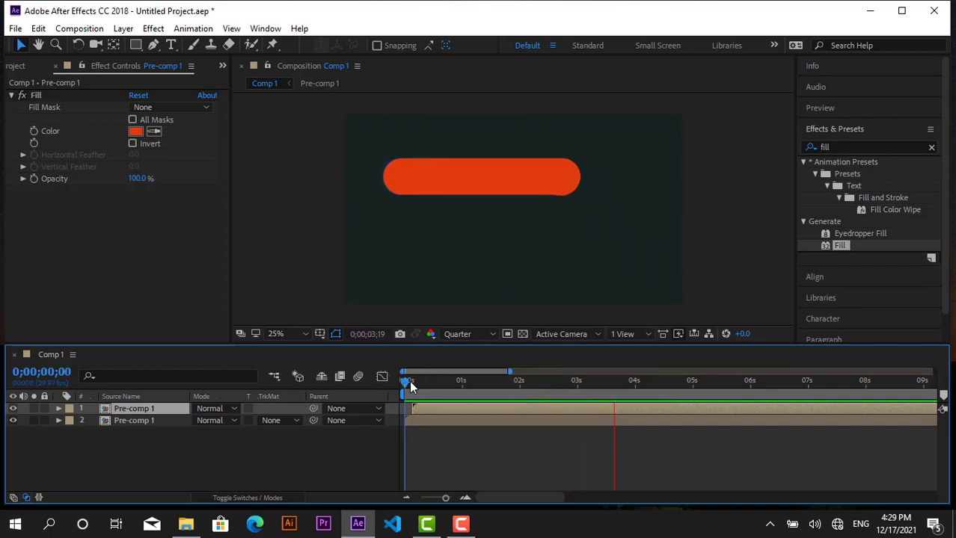
key("space")
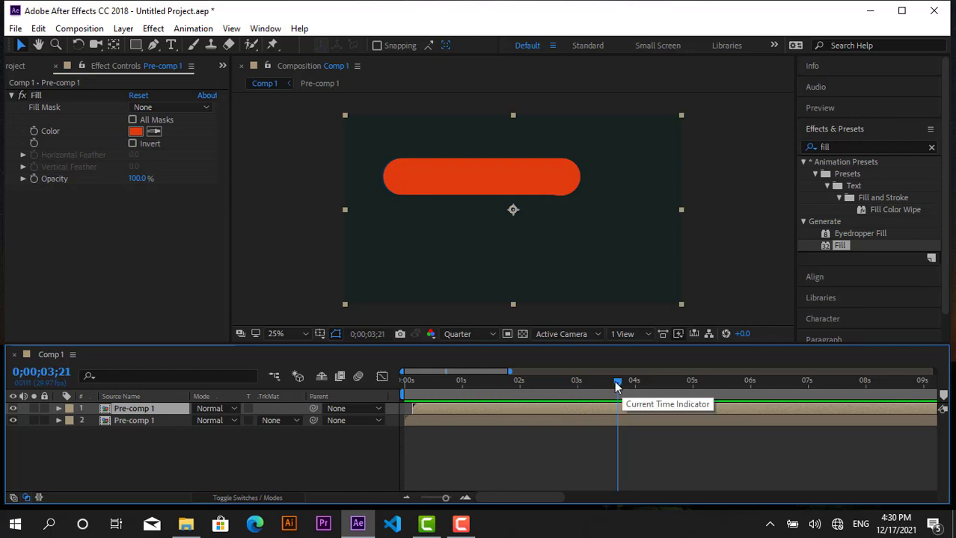
mouse_move(617, 386)
left_mouse_down()
mouse_move(397, 366)
mouse_move(560, 380)
left_mouse_up()
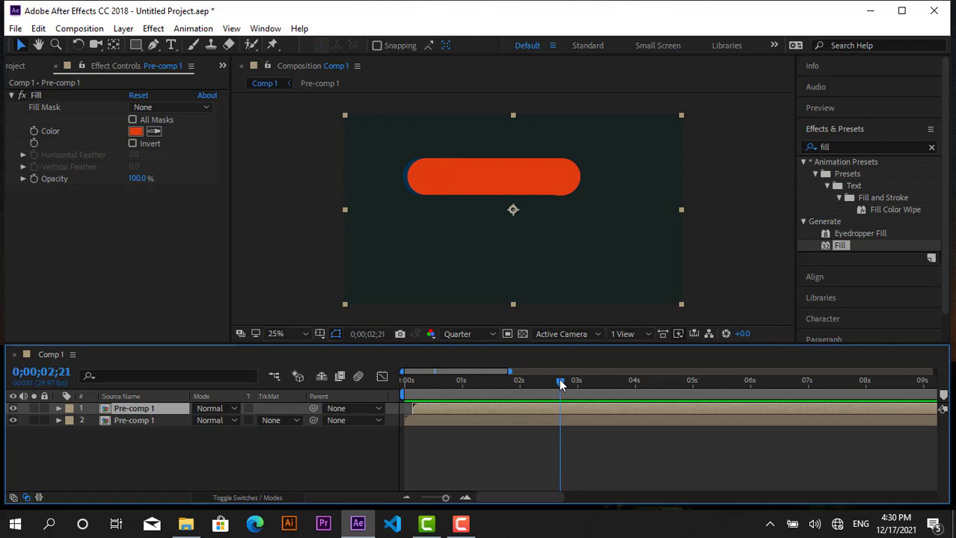
Create a text layer on the orange bar reading 'ASAAGARY GRAPHICS'.
left_click(170, 46)
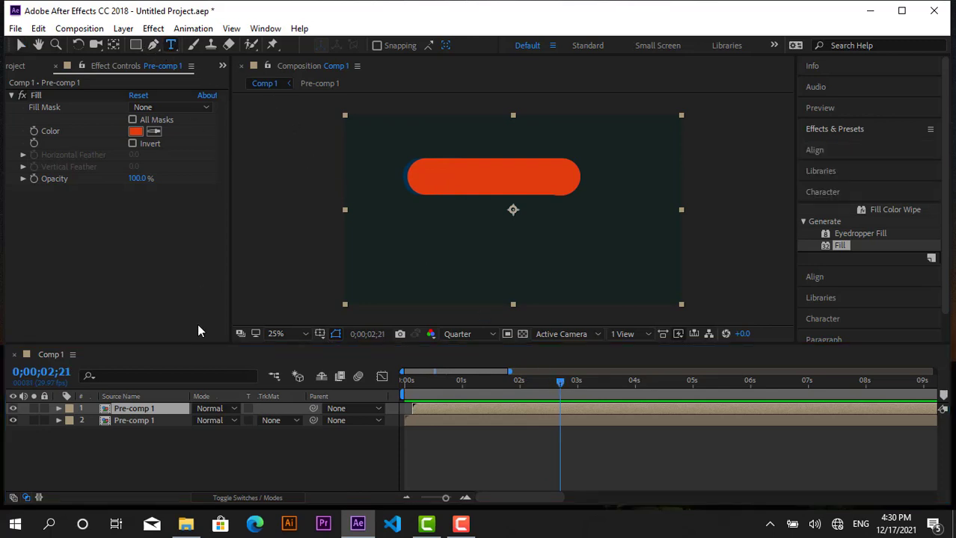
left_click(161, 462)
left_click(461, 524)
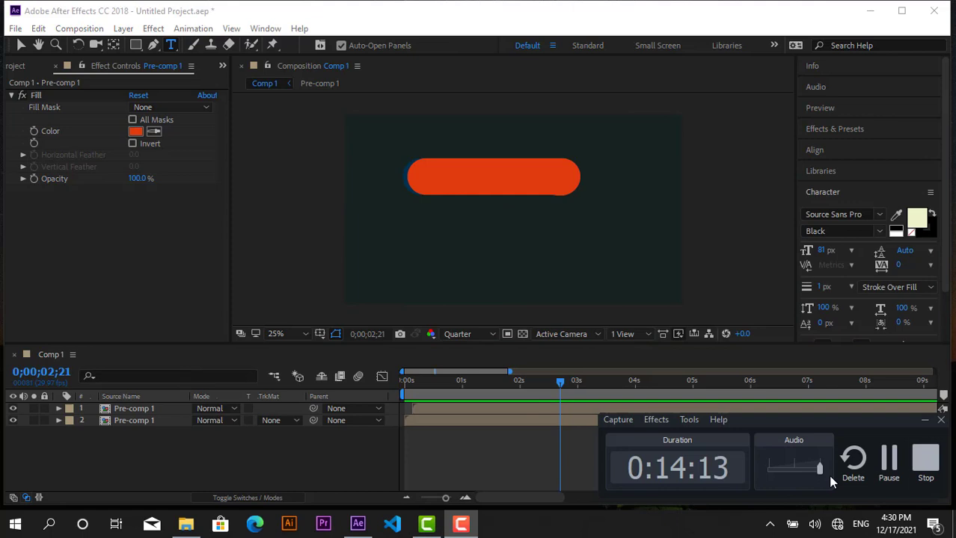
left_click(888, 458)
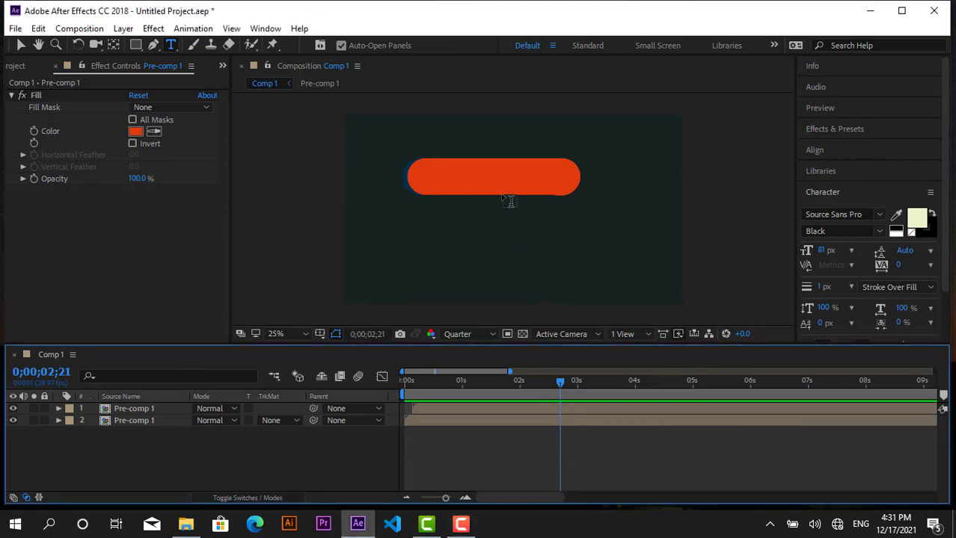
left_click(449, 203)
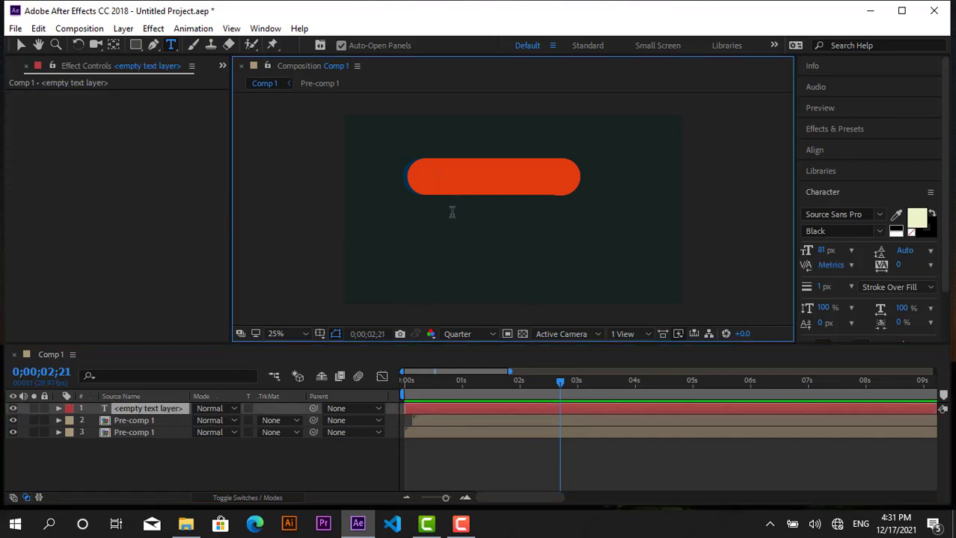
type("a")
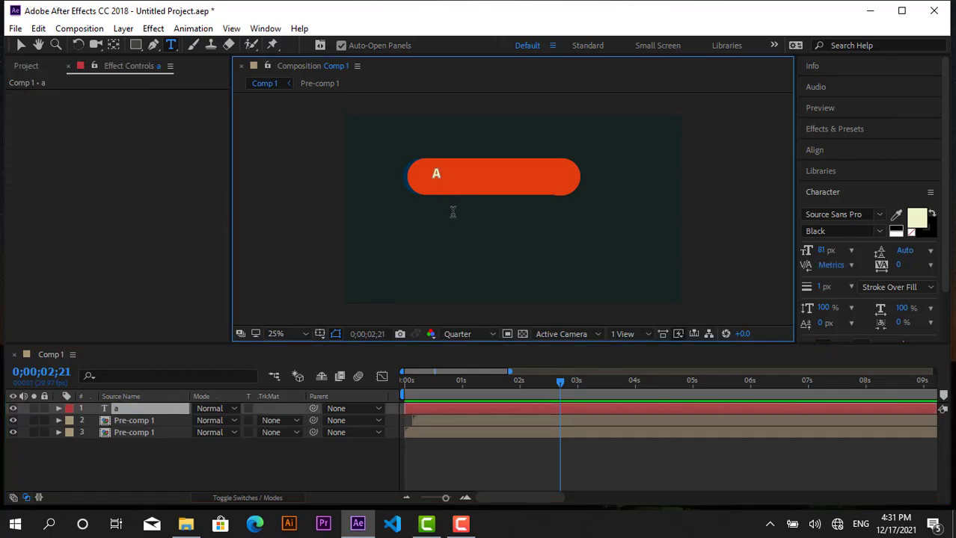
type("saagar")
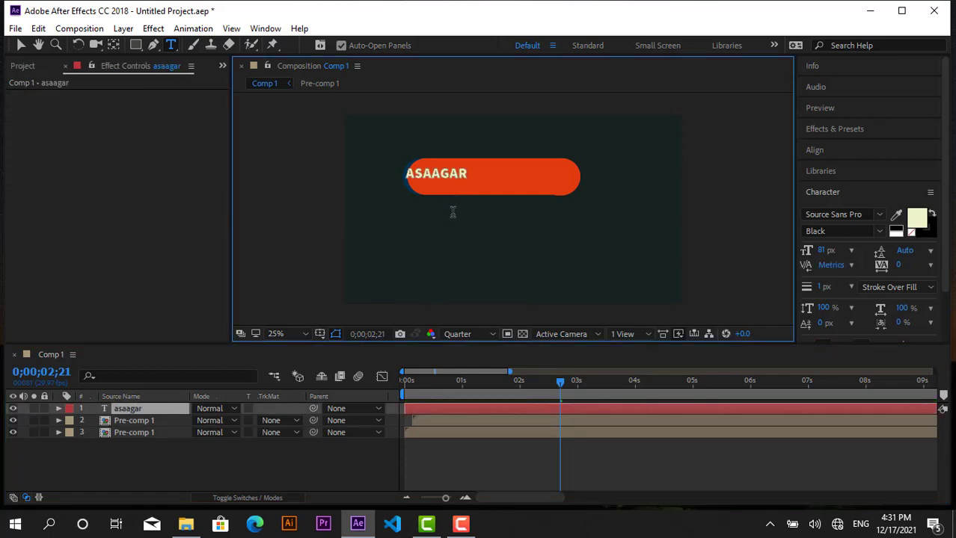
type("y")
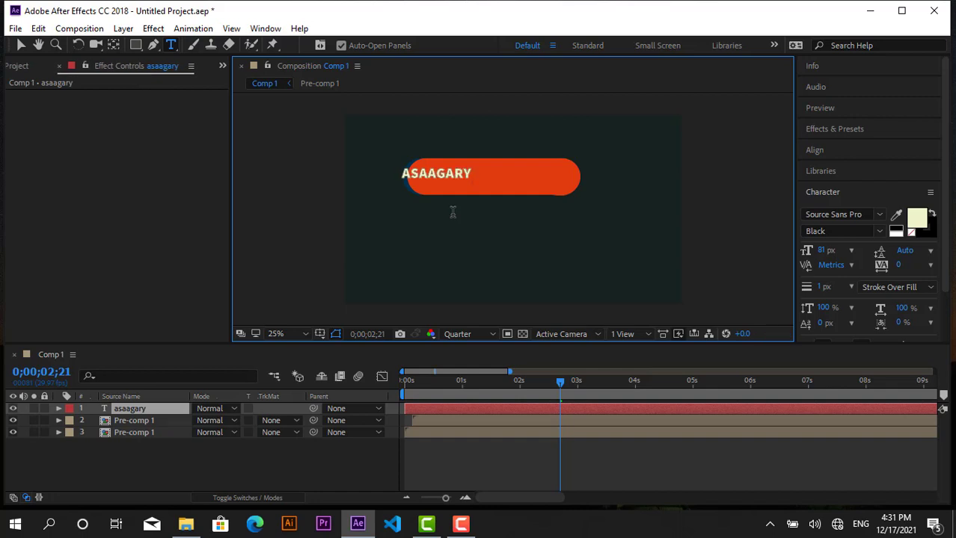
key("BackSpace")
type("y g")
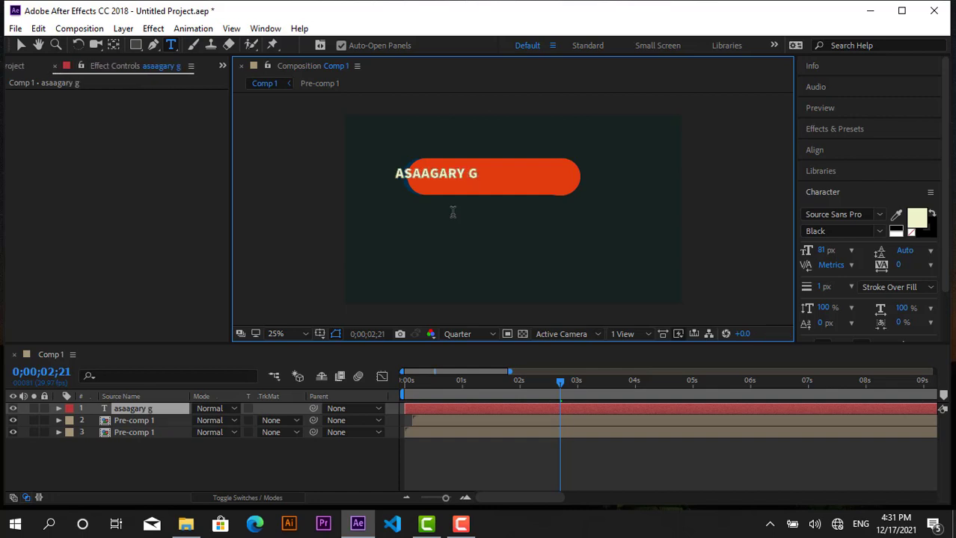
type("raphic")
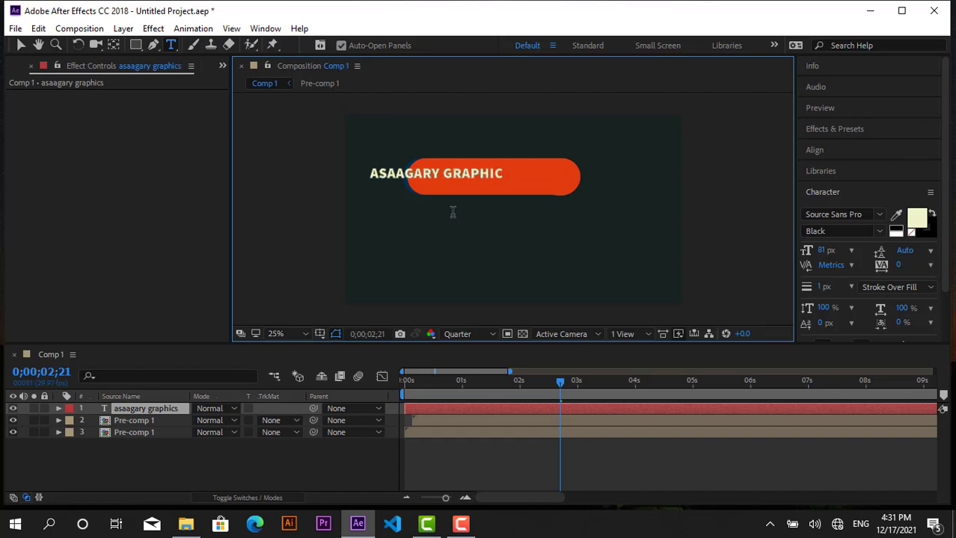
type("s")
Centre the title text inside the orange bar.
key("ctrl+a")
left_click(20, 46)
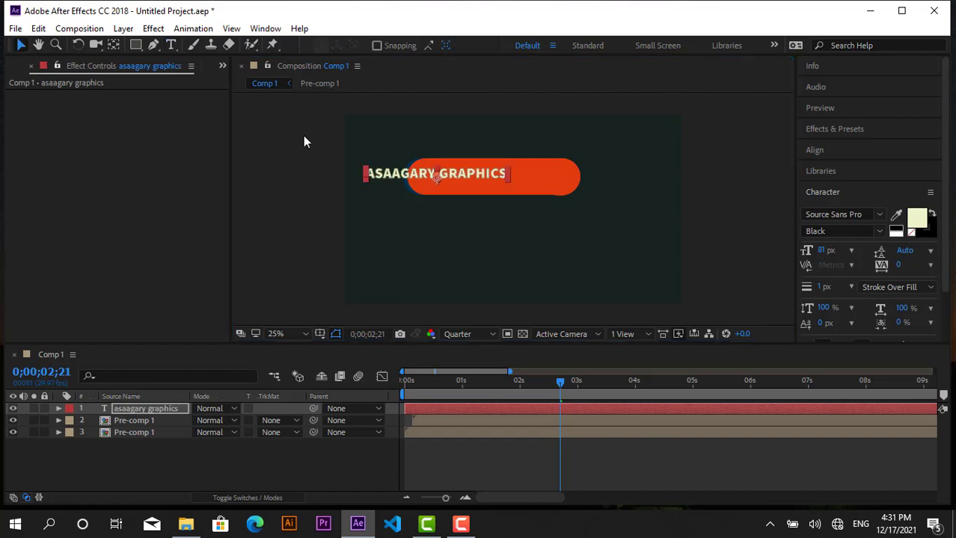
left_click_drag(490, 181, 544, 178)
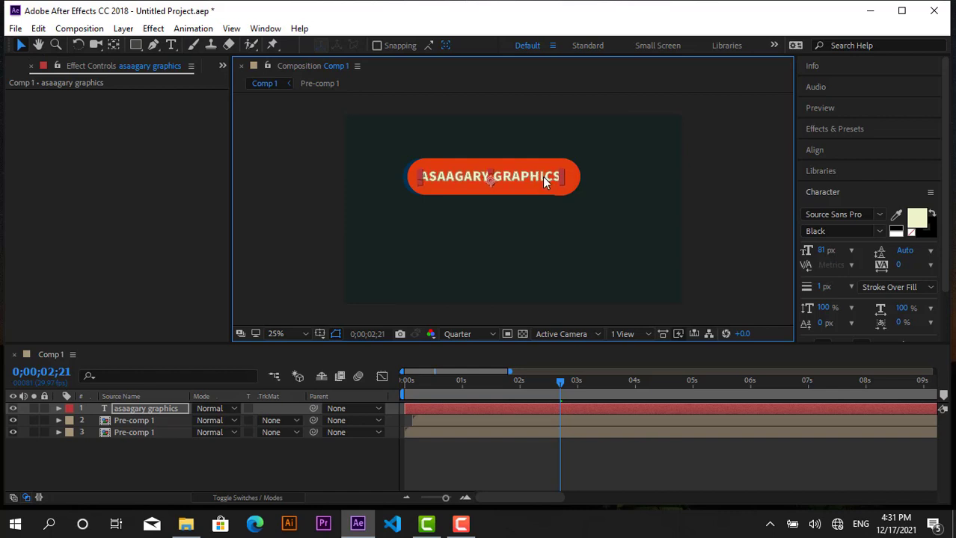
mouse_move(558, 385)
left_mouse_down()
mouse_move(386, 387)
mouse_move(553, 390)
left_mouse_up()
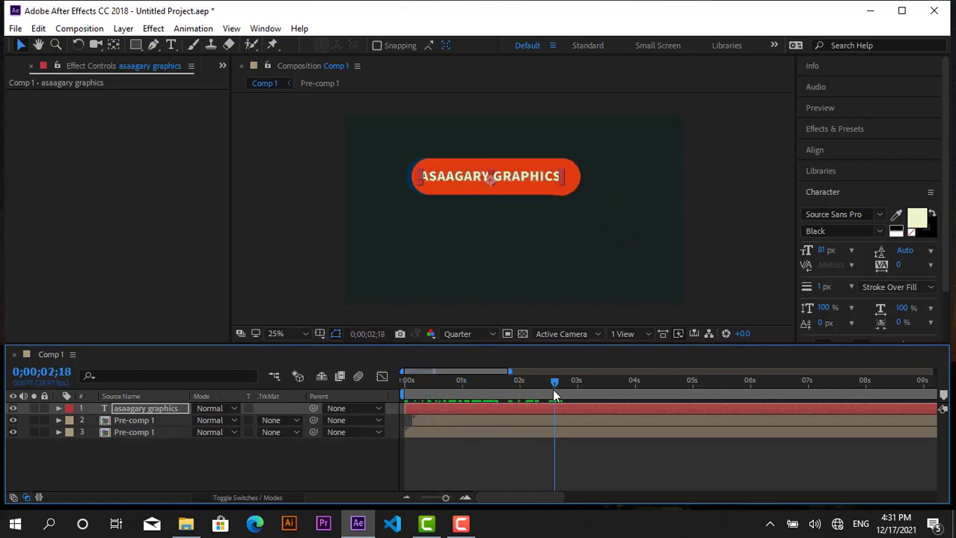
Draw a rectangle mask covering the title text and set a Mask Path keyframe.
left_click(135, 45)
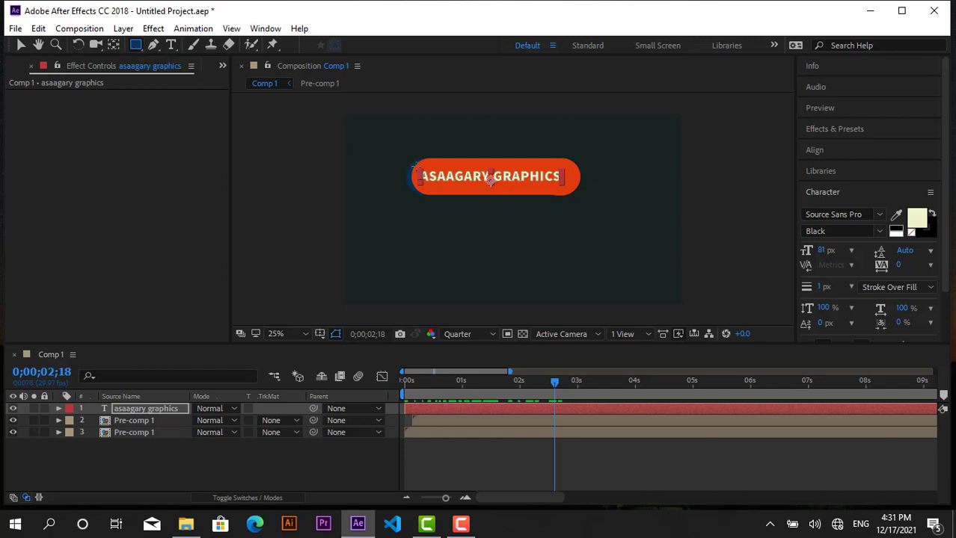
left_click_drag(416, 166, 559, 186)
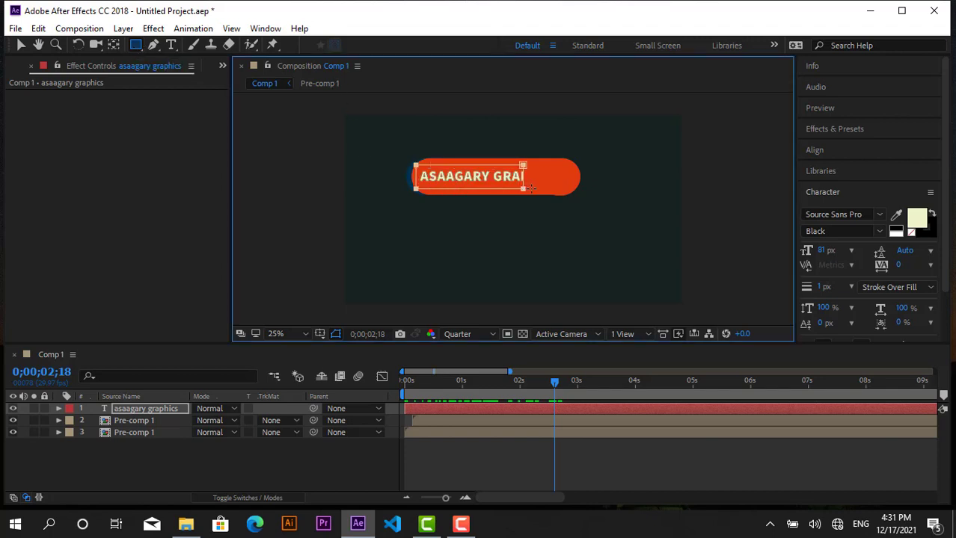
left_click_drag(559, 185, 568, 188)
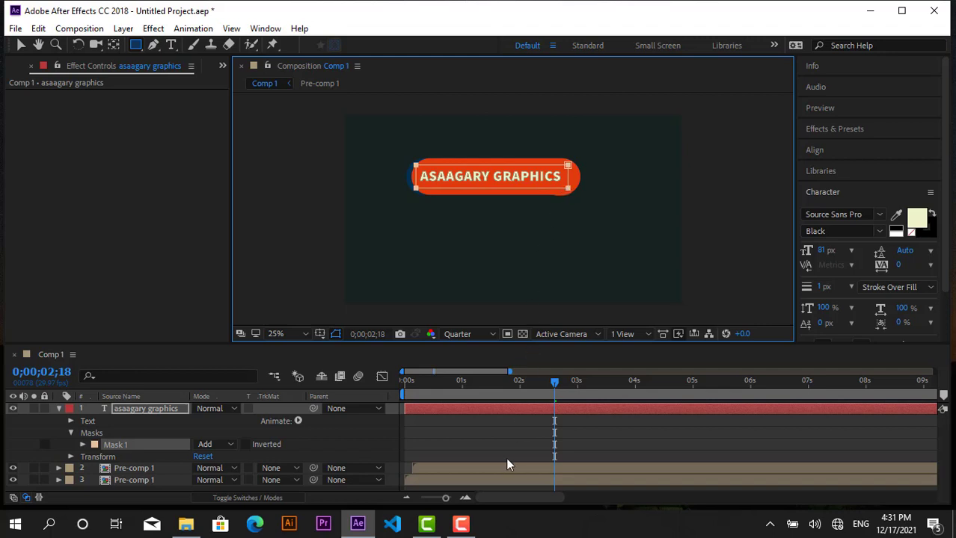
left_click(82, 445)
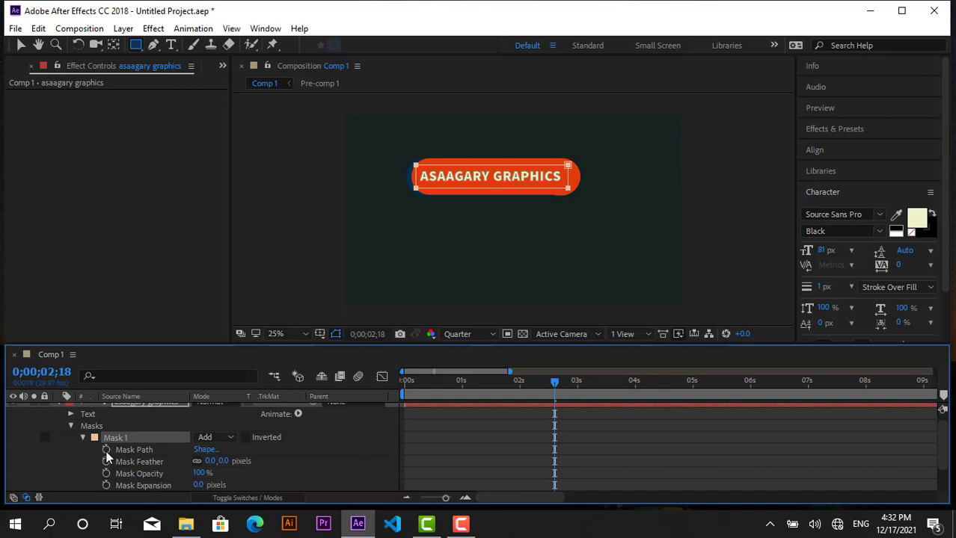
left_click(107, 449)
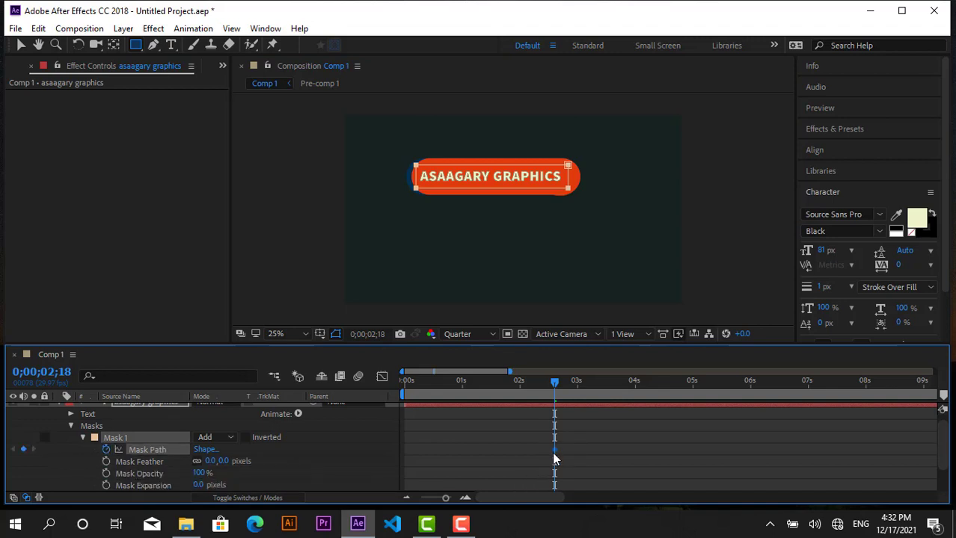
left_click_drag(577, 451, 600, 451)
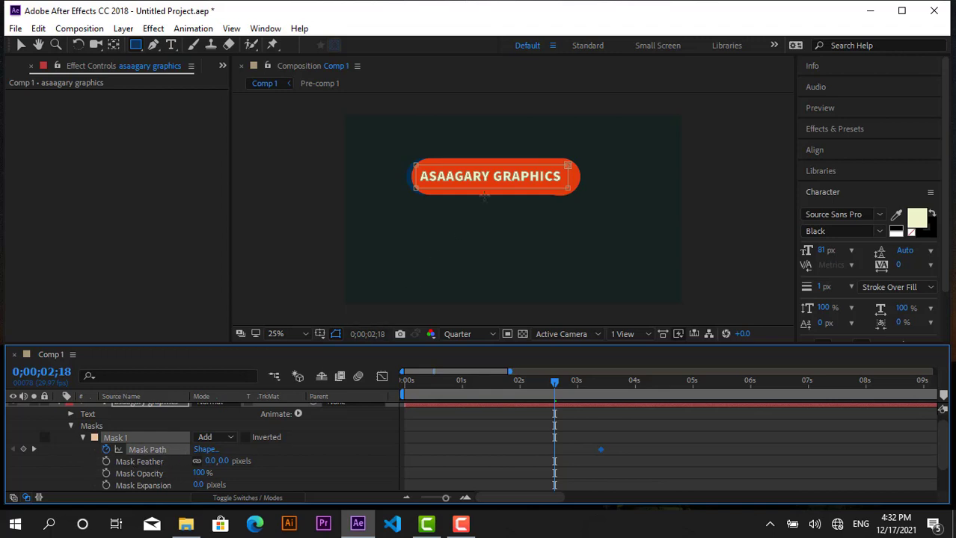
Shrink the mask to the bar's right edge for a second keyframe and preview the reveal.
left_click(21, 45)
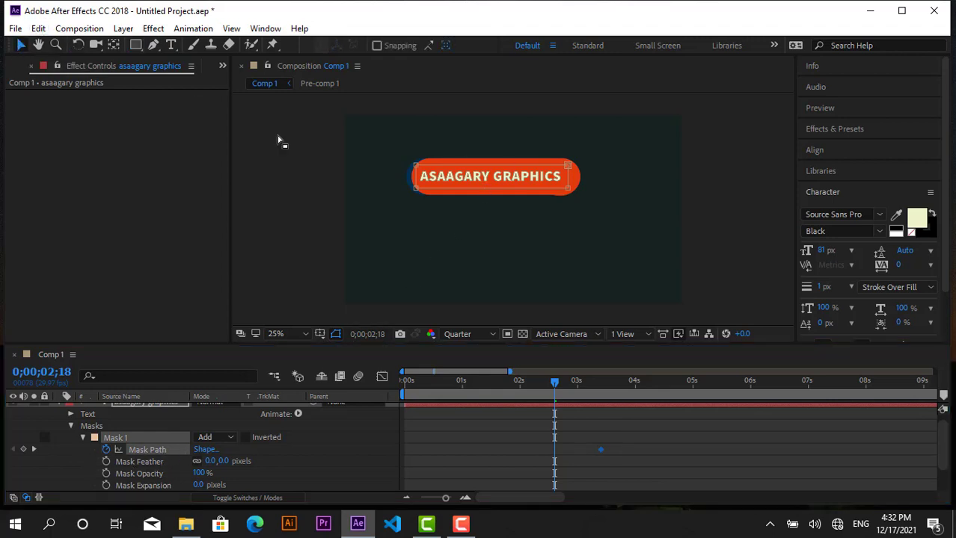
left_click(566, 174)
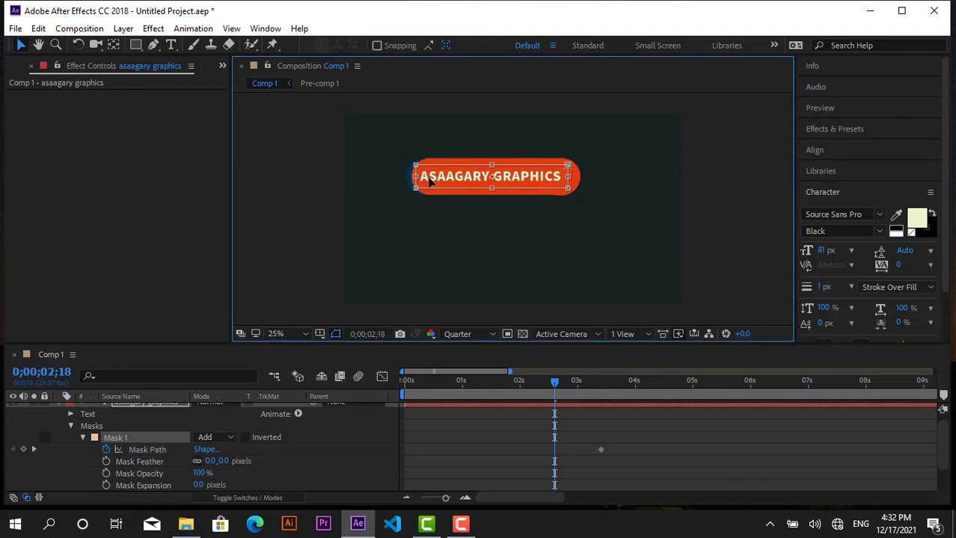
left_click_drag(430, 181, 572, 193)
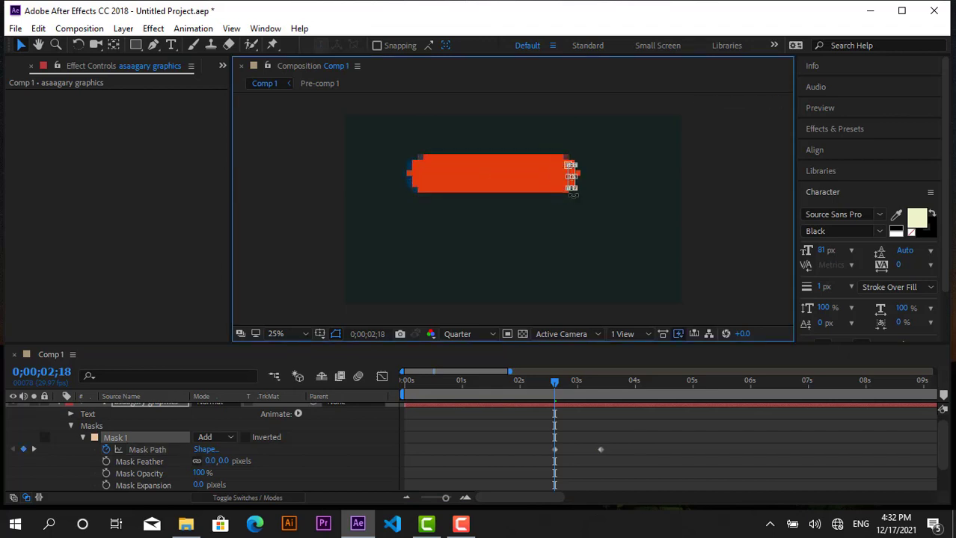
left_click_drag(553, 386, 535, 383)
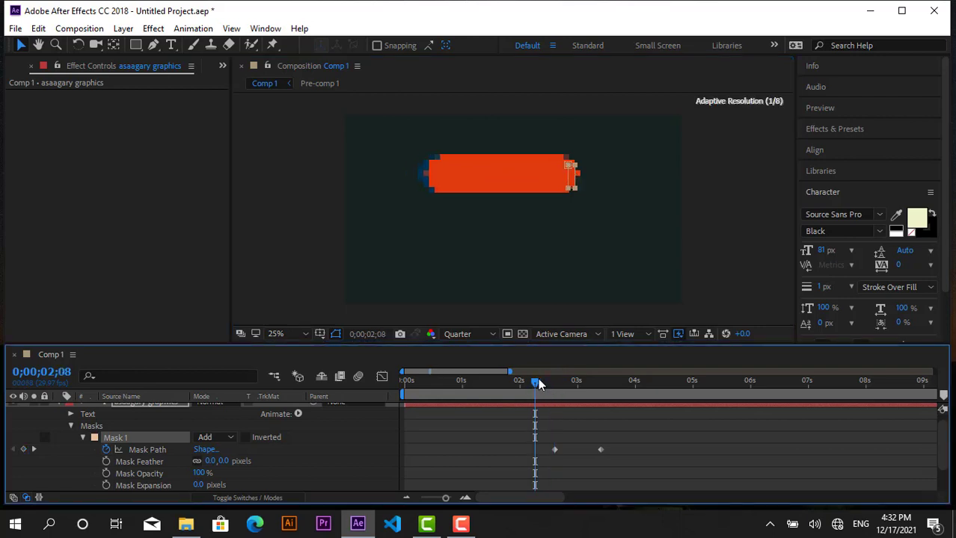
key("space")
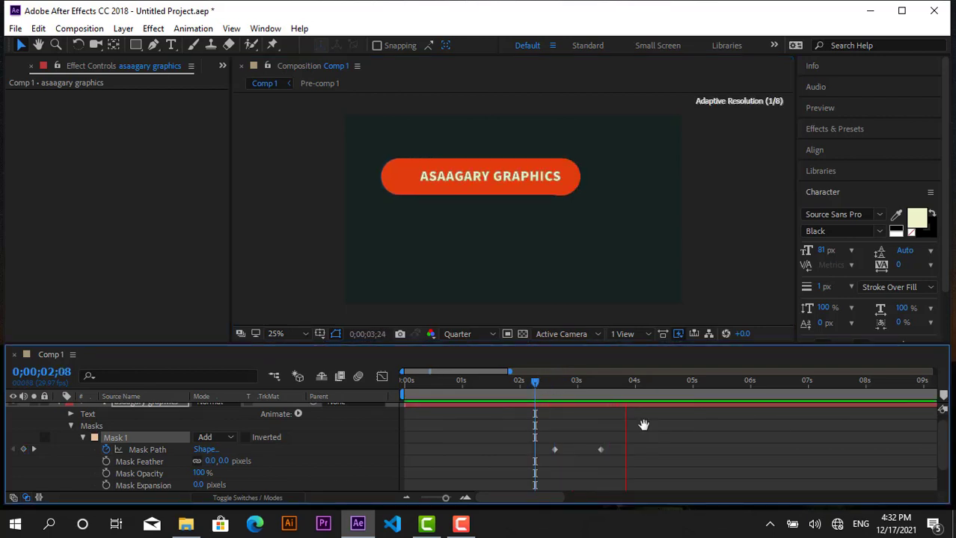
left_click_drag(609, 459, 549, 441)
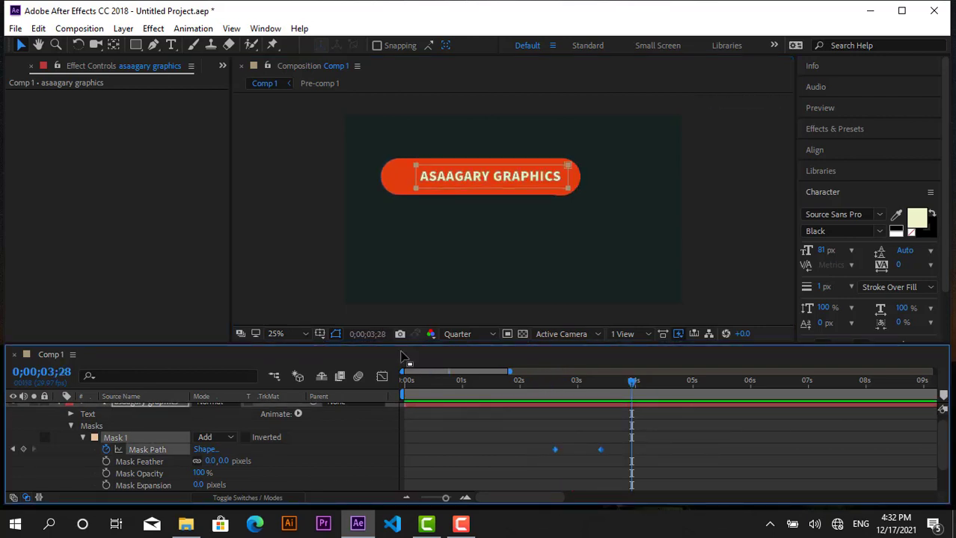
Apply Easy Ease to both Mask Path keyframes.
right_click(599, 449)
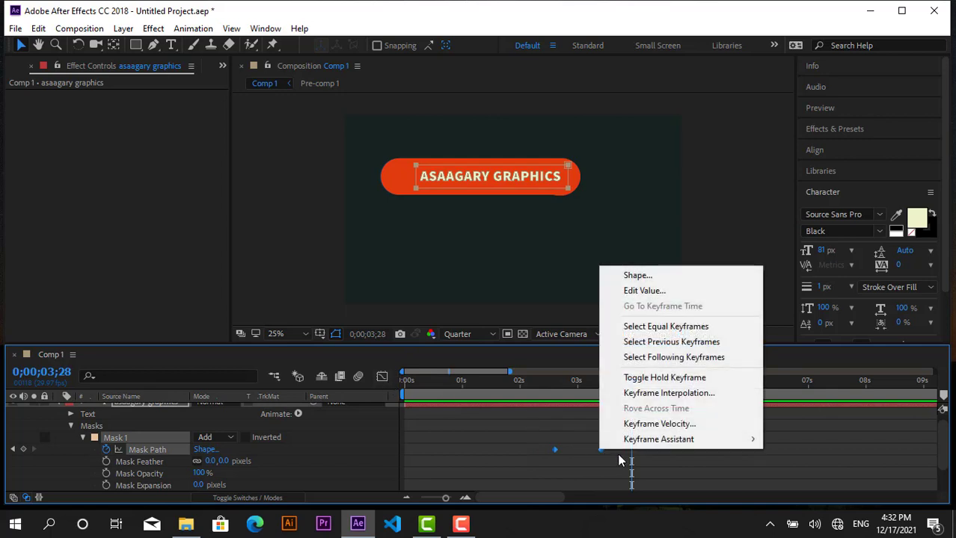
mouse_move(632, 440)
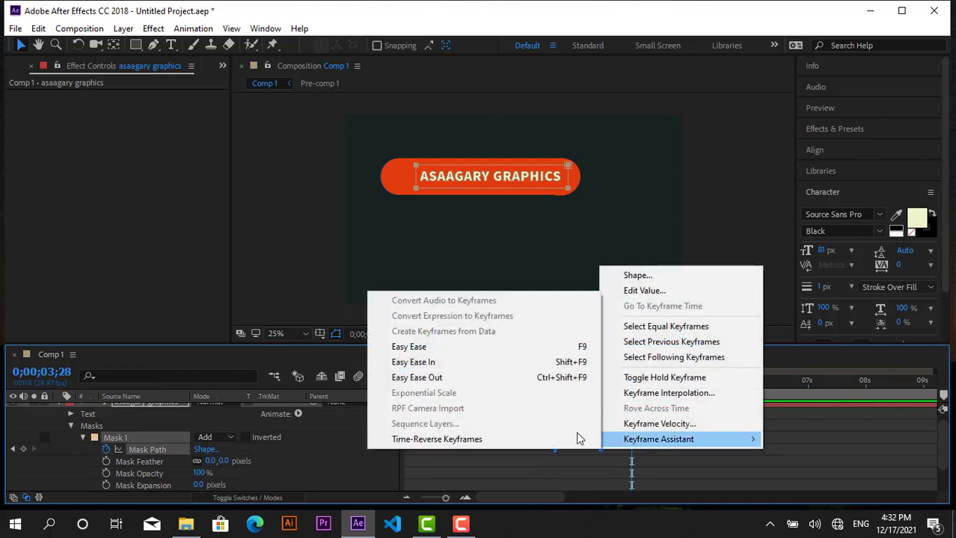
left_click(446, 348)
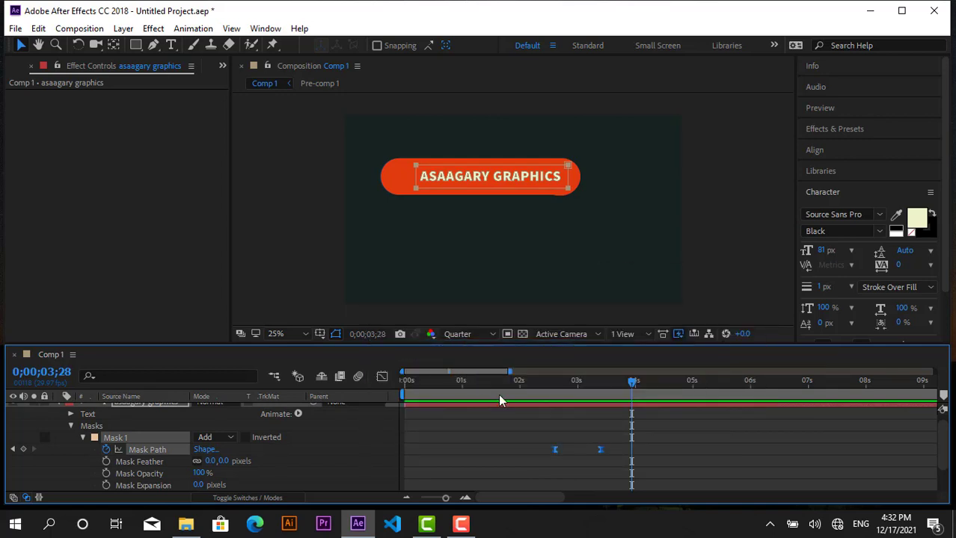
Reshape the second keyframe's speed curve in the Graph Editor, then reselect the keyframes.
left_click(381, 376)
left_click(599, 465)
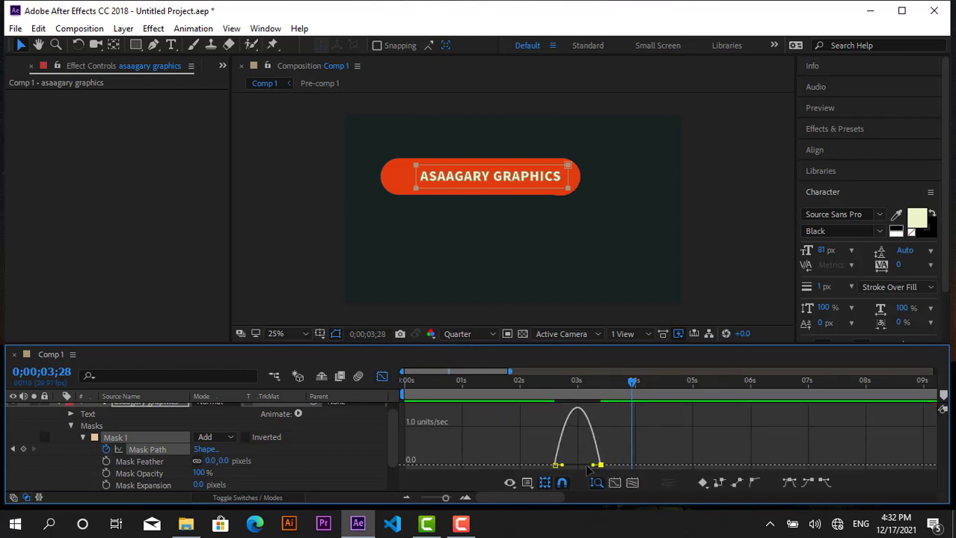
left_click_drag(591, 465, 575, 447)
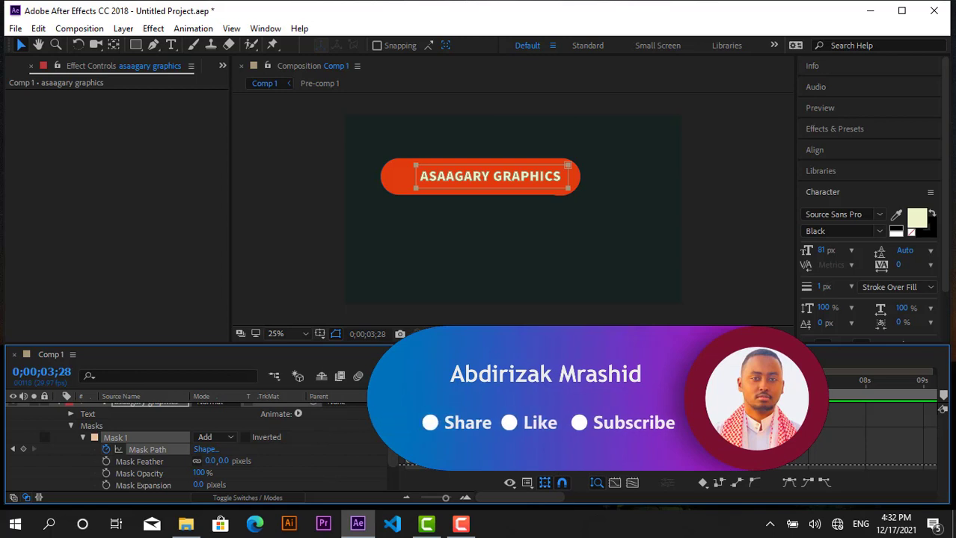
key("shift+F3")
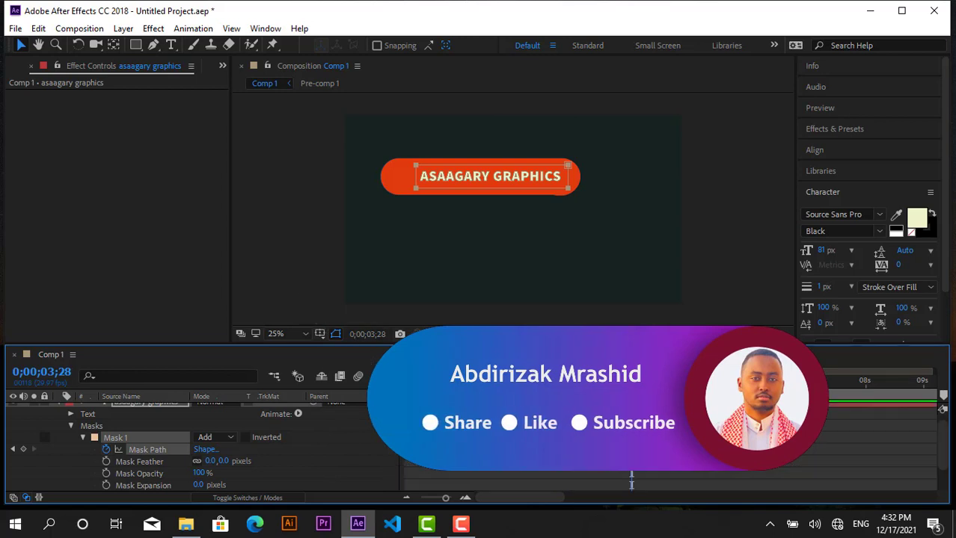
left_click_drag(631, 485, 503, 484)
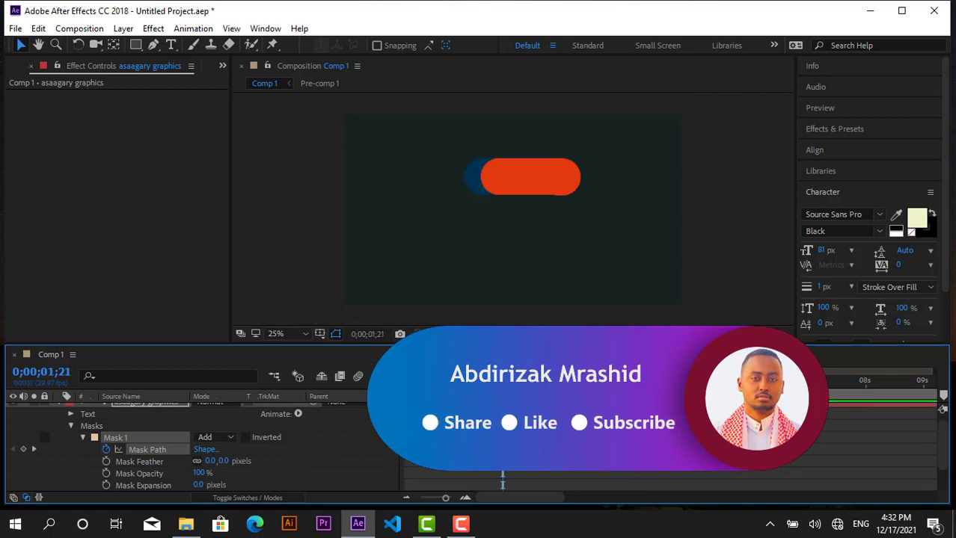
key("k")
mouse_move(613, 455)
left_mouse_down()
mouse_move(531, 424)
mouse_move(535, 450)
left_mouse_up()
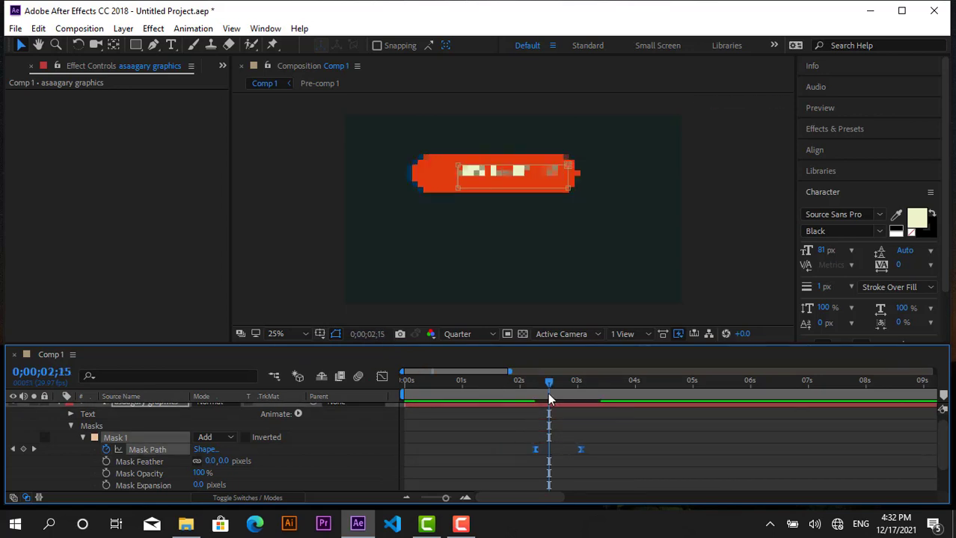
Preview the reveal, then shift both Mask Path keyframes earlier.
left_click_drag(524, 382, 205, 367)
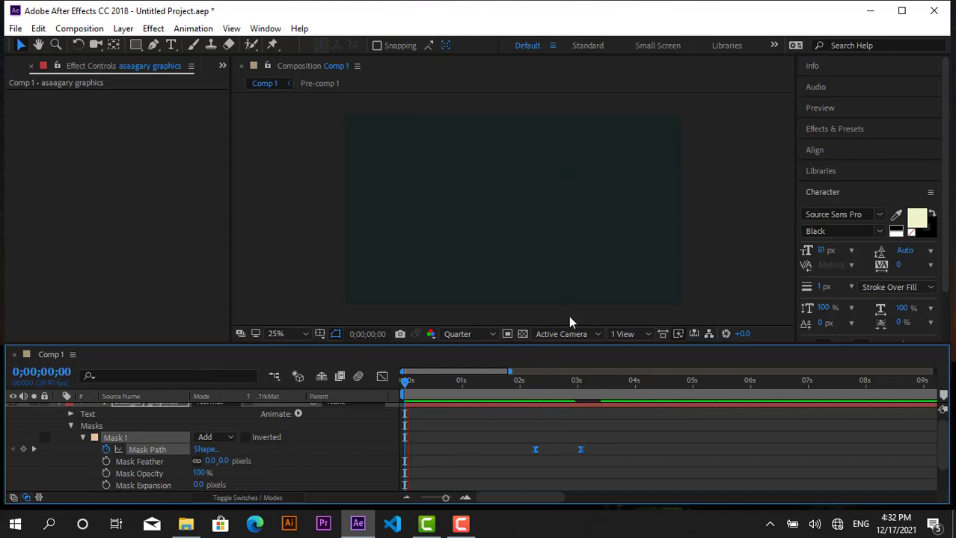
key("space")
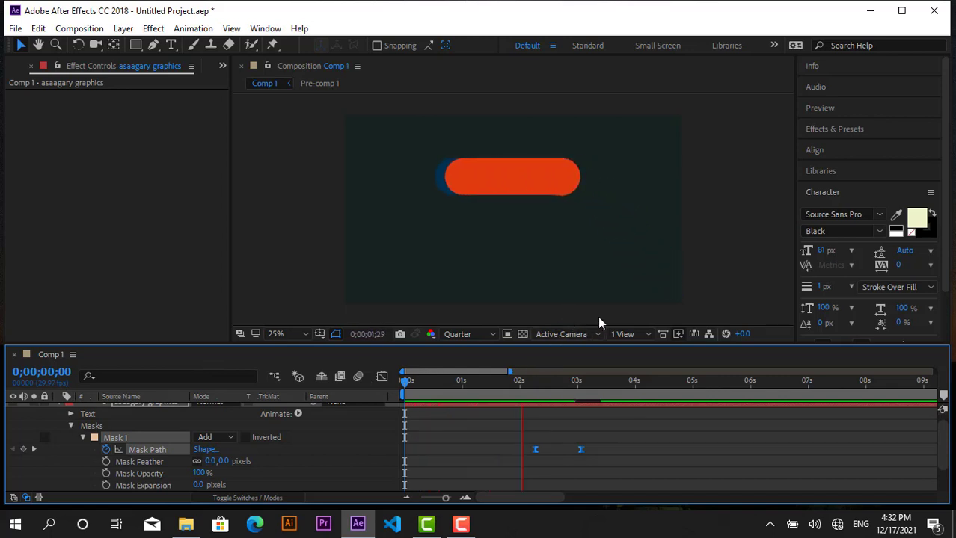
key("space")
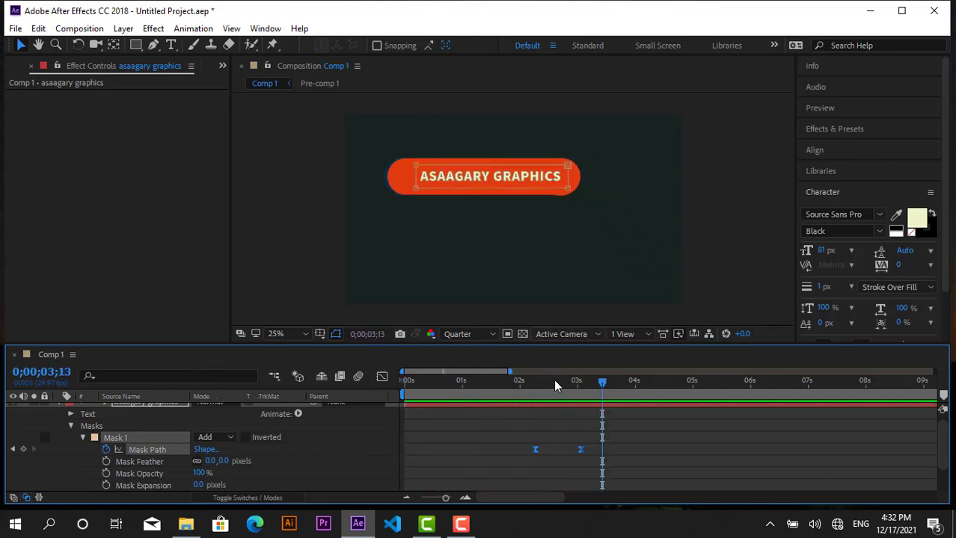
left_click_drag(602, 386, 519, 377)
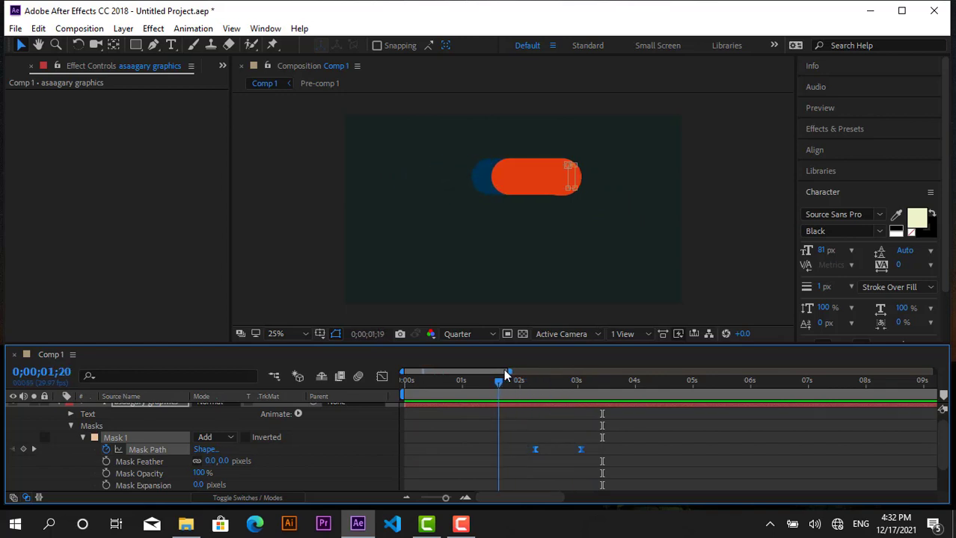
mouse_move(600, 465)
left_mouse_down()
mouse_move(514, 436)
mouse_move(518, 453)
left_mouse_up()
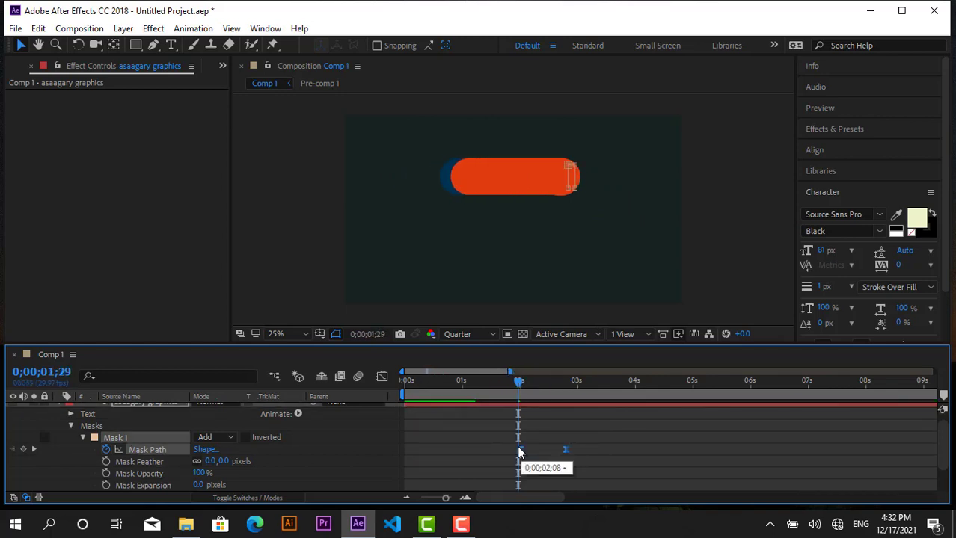
key("Home")
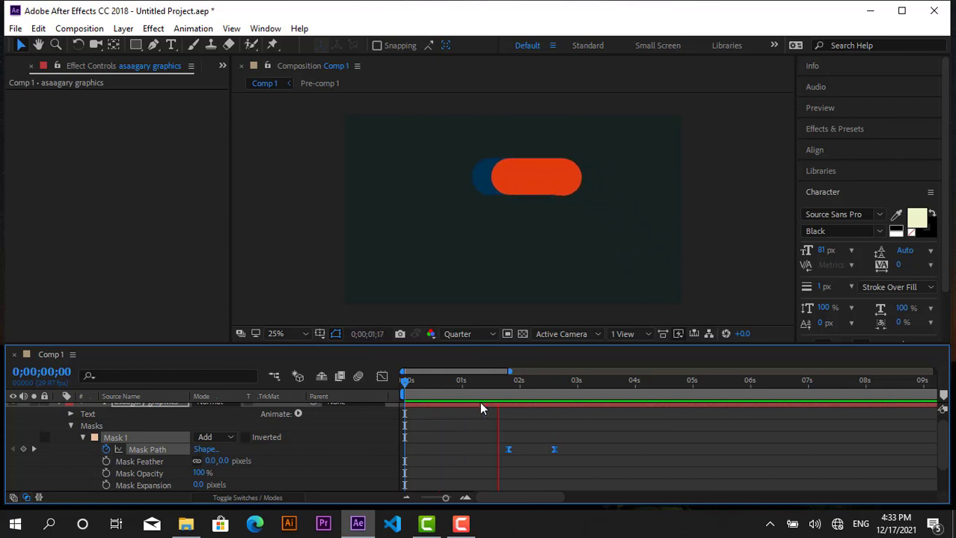
Move the second Mask Path keyframe later, to just before 3 seconds, and preview.
left_click(557, 449)
left_click_drag(557, 450, 568, 450)
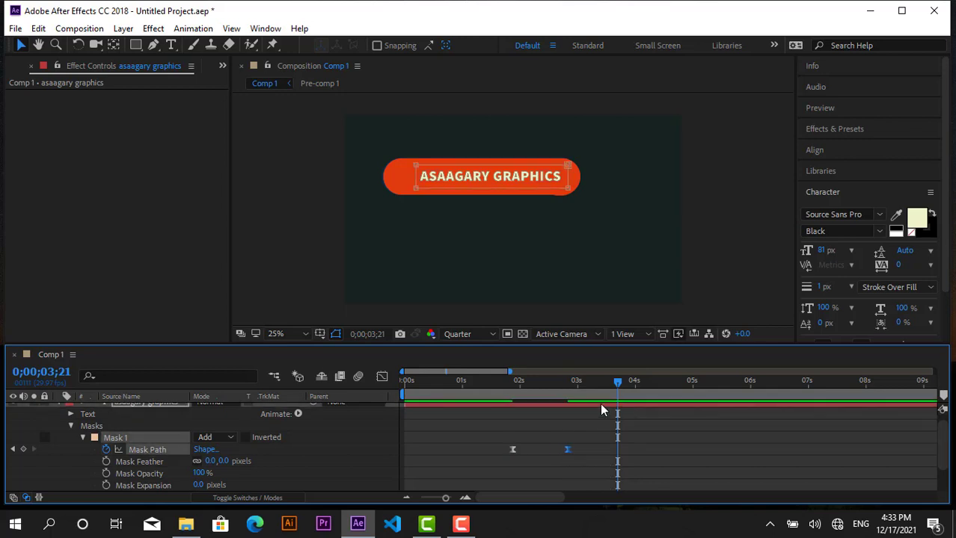
left_click_drag(617, 382, 344, 370)
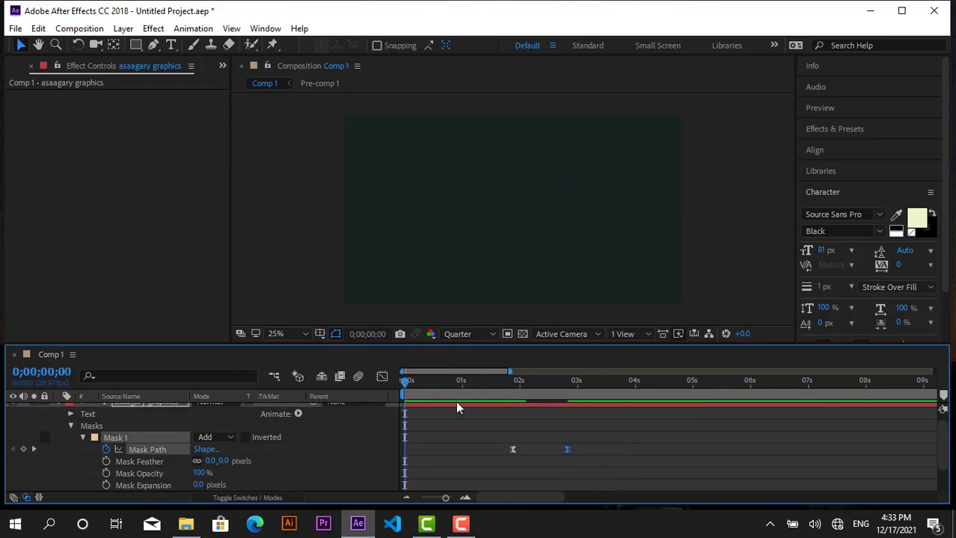
key("space")
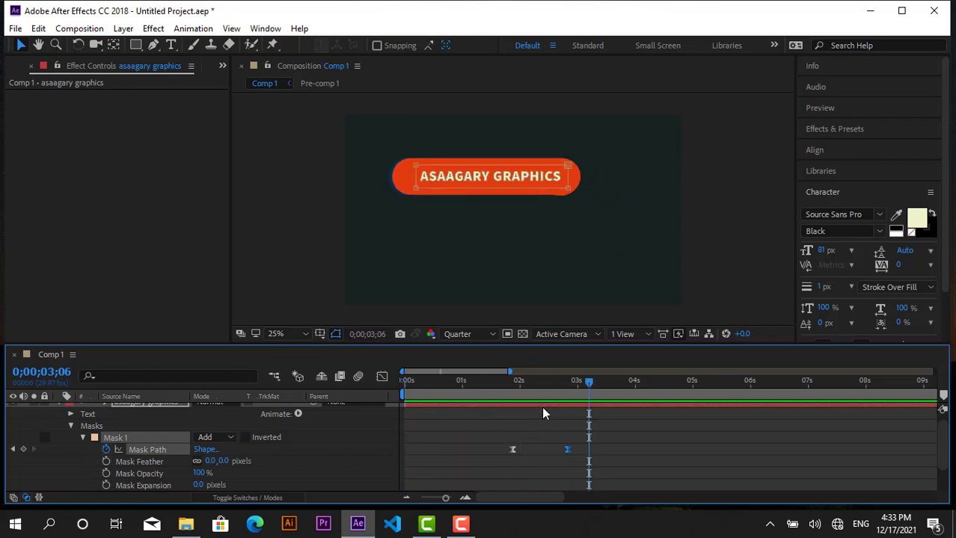
key("space")
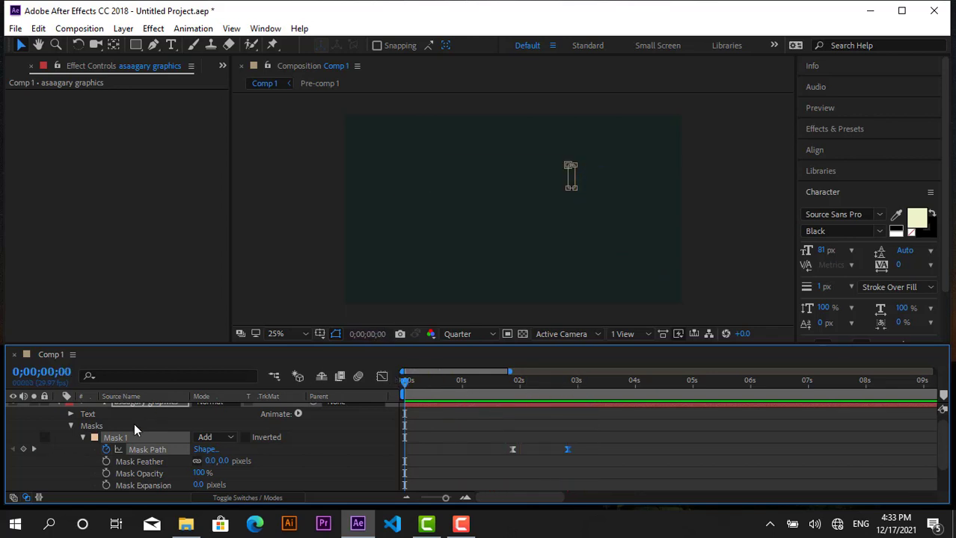
Collapse the text layer's mask properties and deselect it.
scroll(134, 423, "up", 1)
left_click(59, 408)
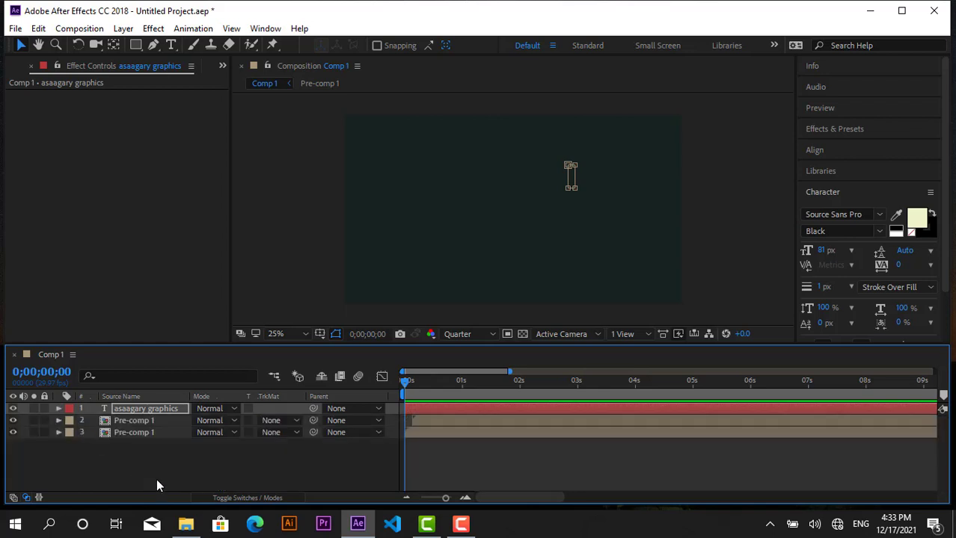
left_click(156, 479)
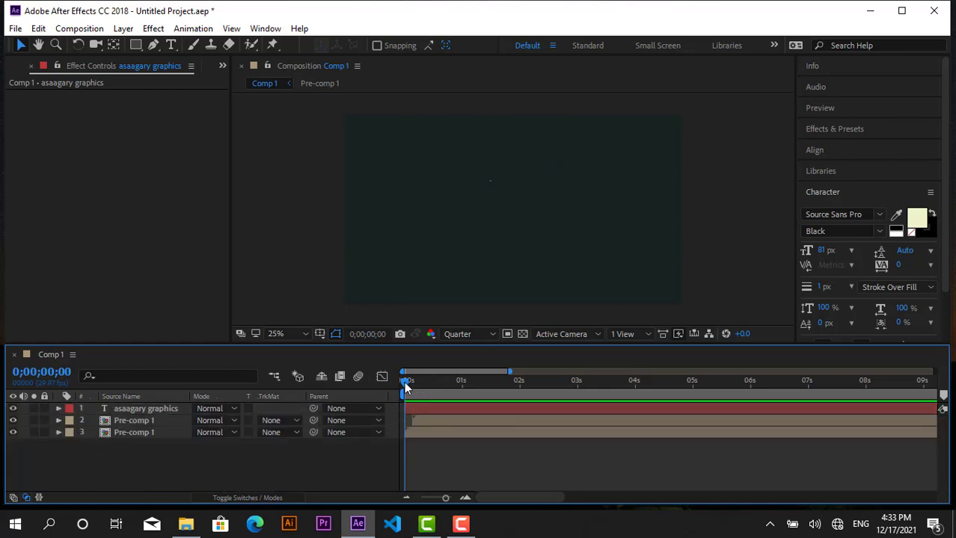
Preview the finished bar animation and scrub back to the start.
left_click_drag(405, 382, 458, 385)
key("space")
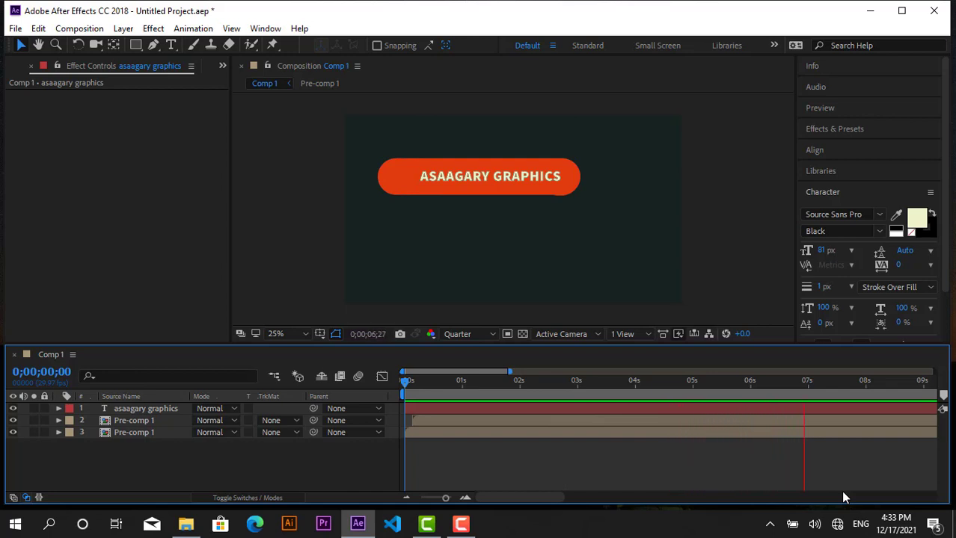
key("space")
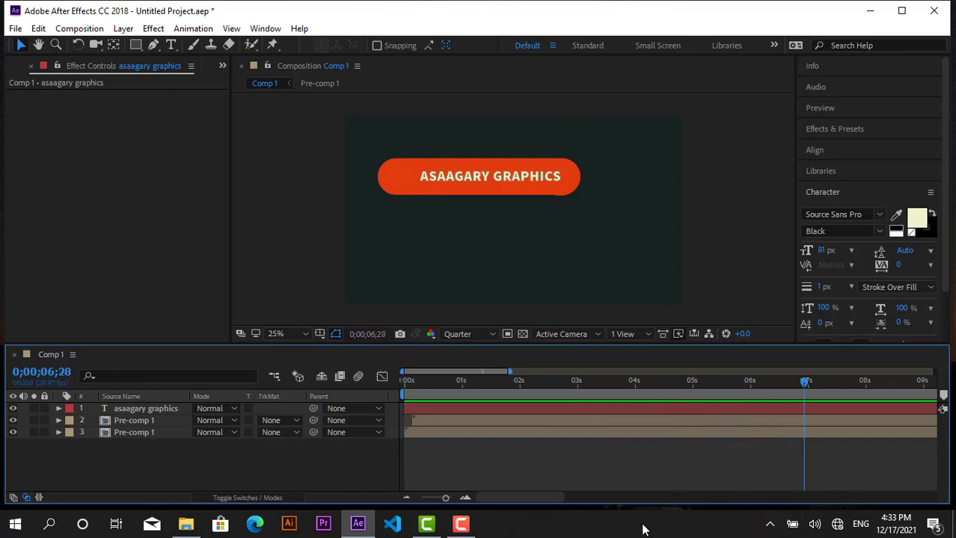
left_click(427, 382)
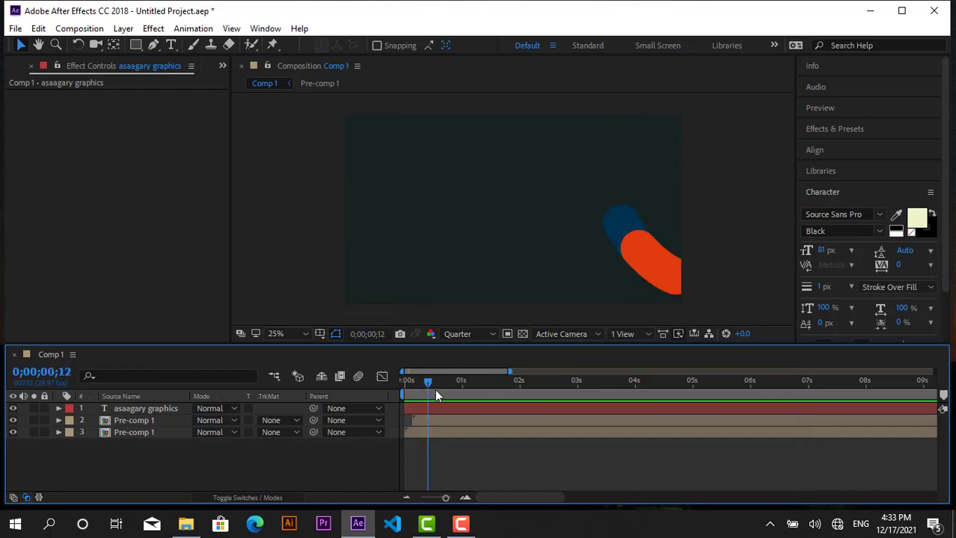
mouse_move(417, 384)
left_mouse_down()
mouse_move(407, 381)
mouse_move(439, 380)
left_mouse_up()
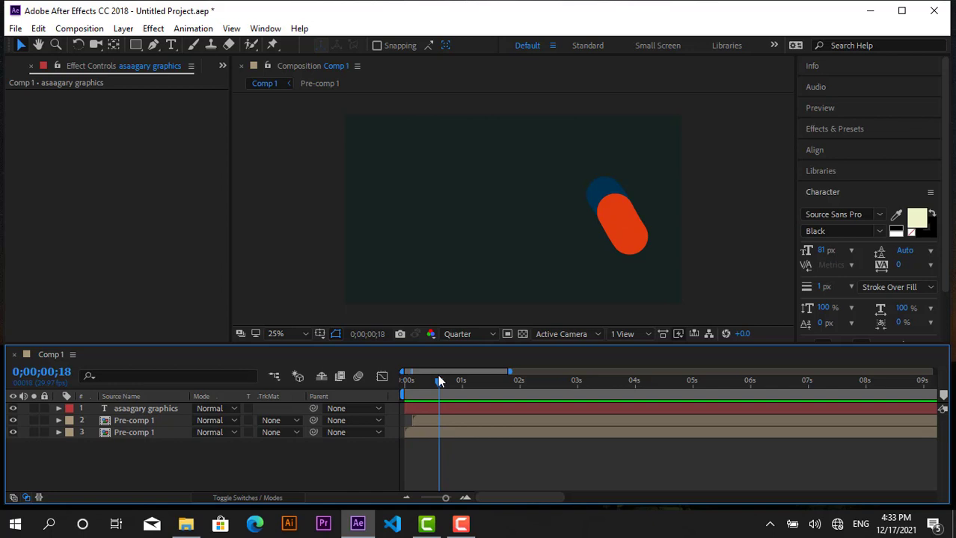
left_click_drag(439, 382, 441, 382)
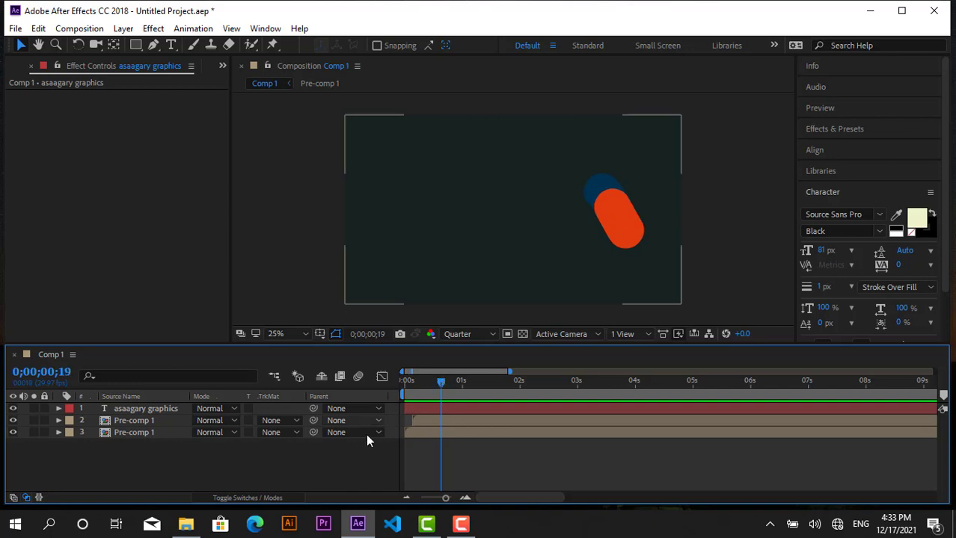
left_click(421, 412)
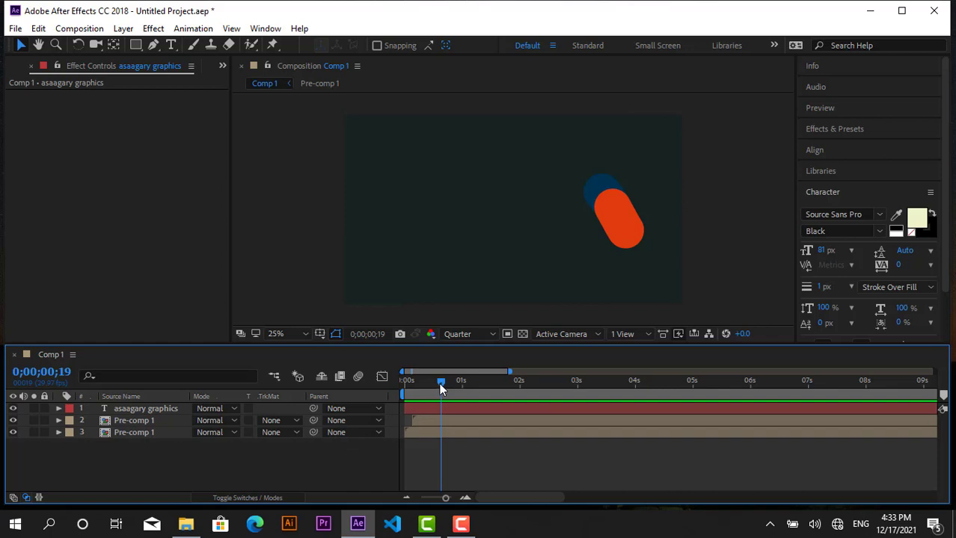
mouse_move(427, 382)
left_mouse_down()
mouse_move(396, 376)
mouse_move(503, 384)
left_mouse_up()
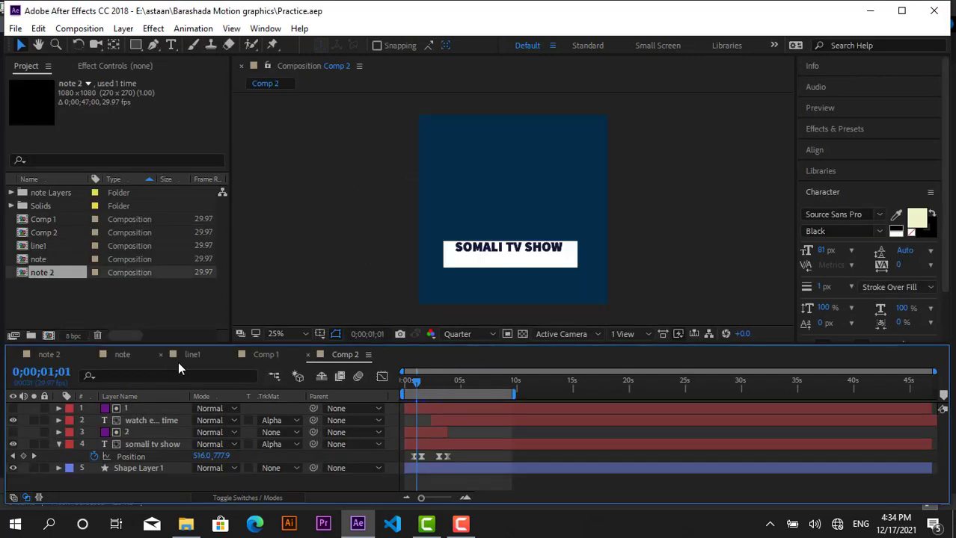
Preview the Comp 2 SOMALI TV SHOW title animation from the start.
left_click_drag(416, 380, 407, 381)
key("Home")
key("space")
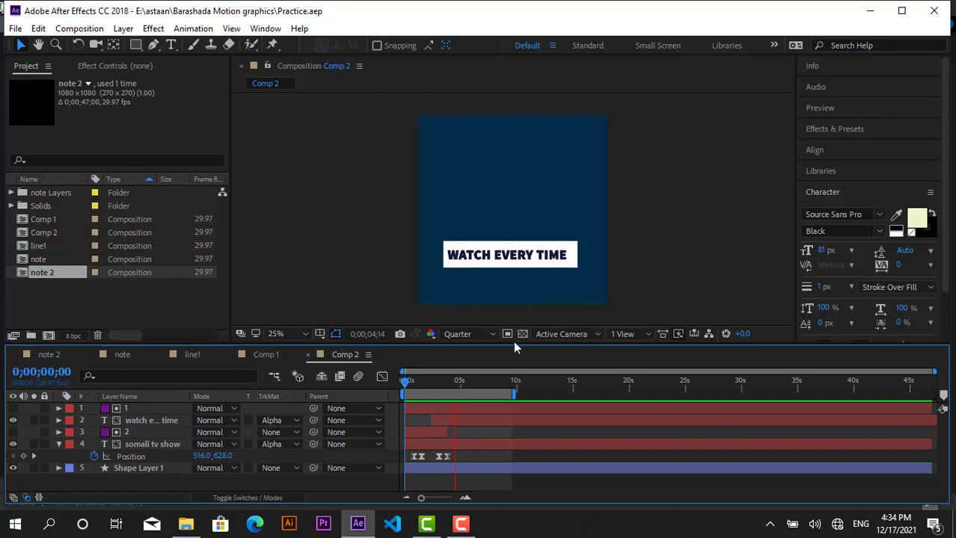
key("space")
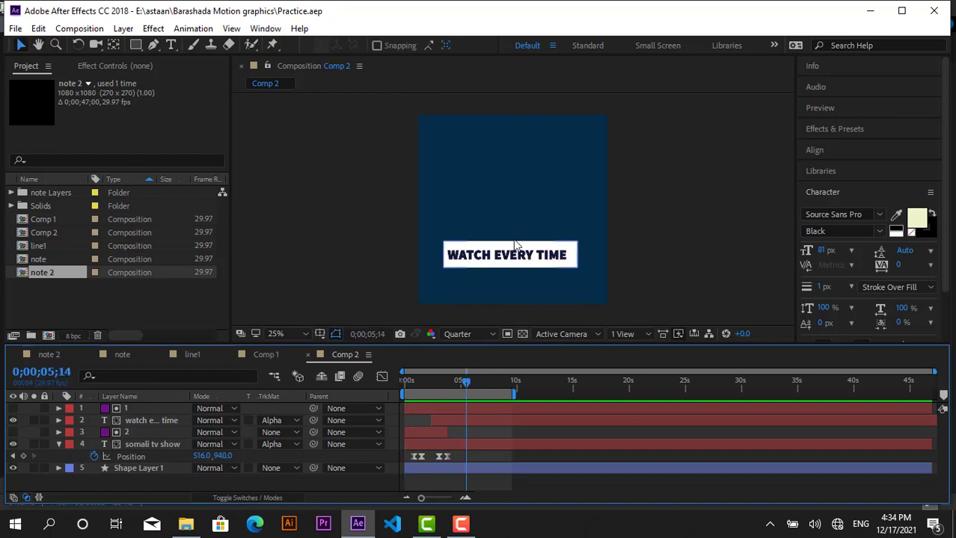
Switch to Comp 1 and preview its note-icon animation from the start.
left_click(267, 357)
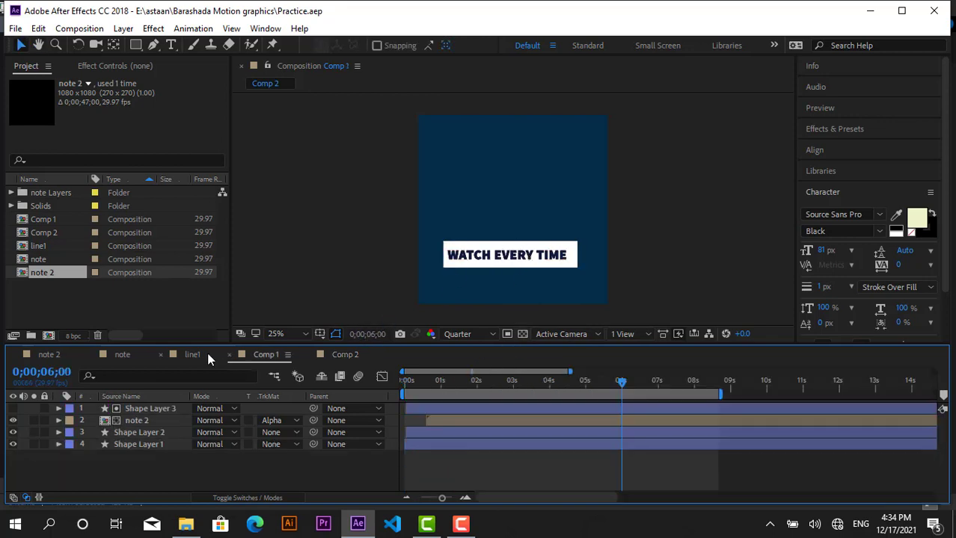
left_click_drag(617, 383, 405, 381)
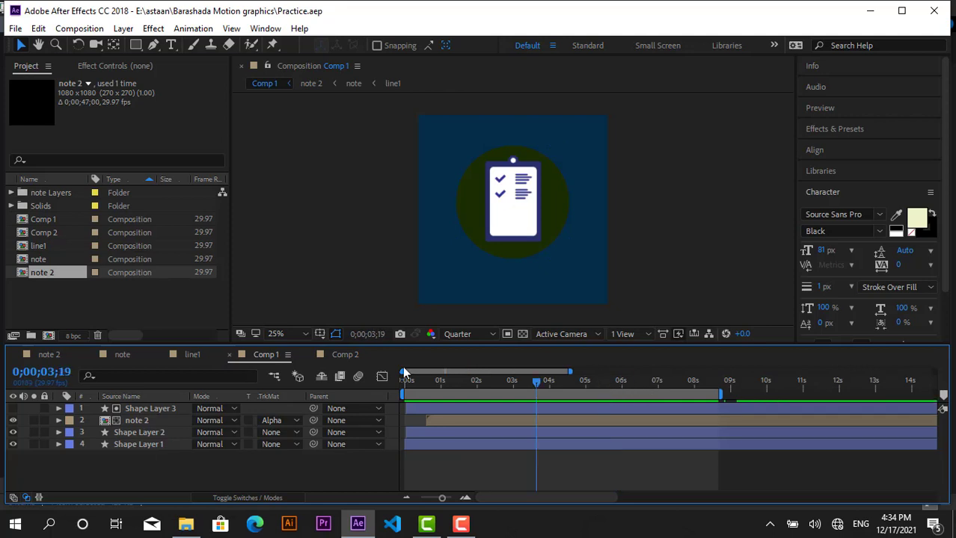
key("space")
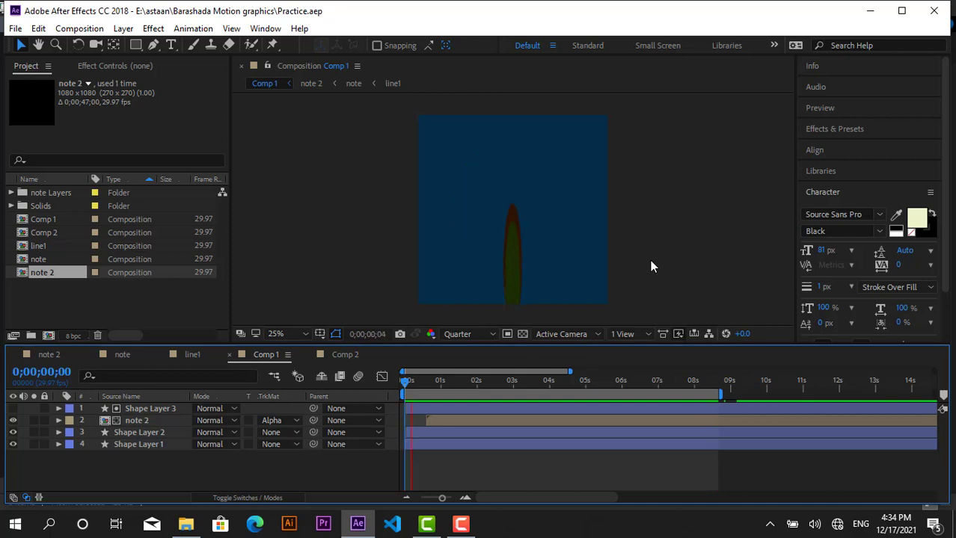
key("space")
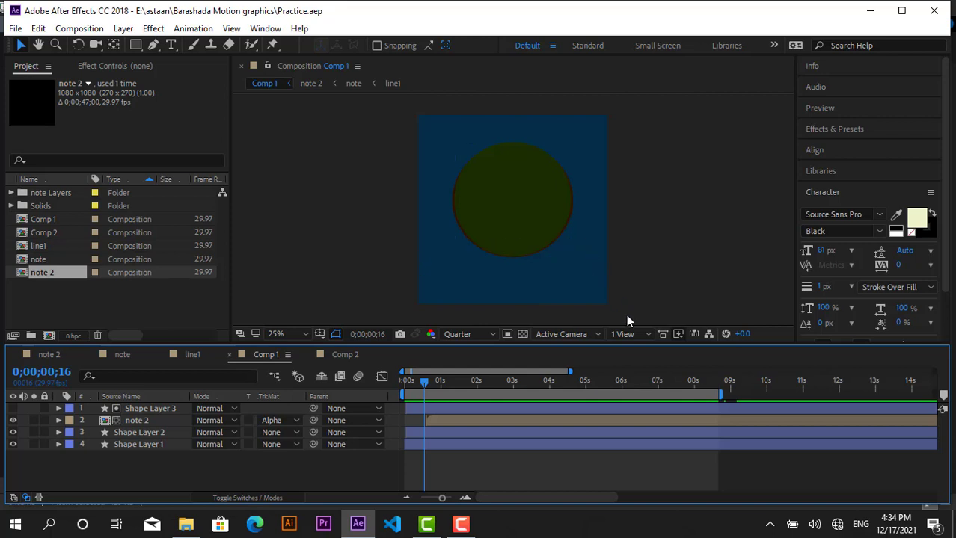
left_click(461, 525)
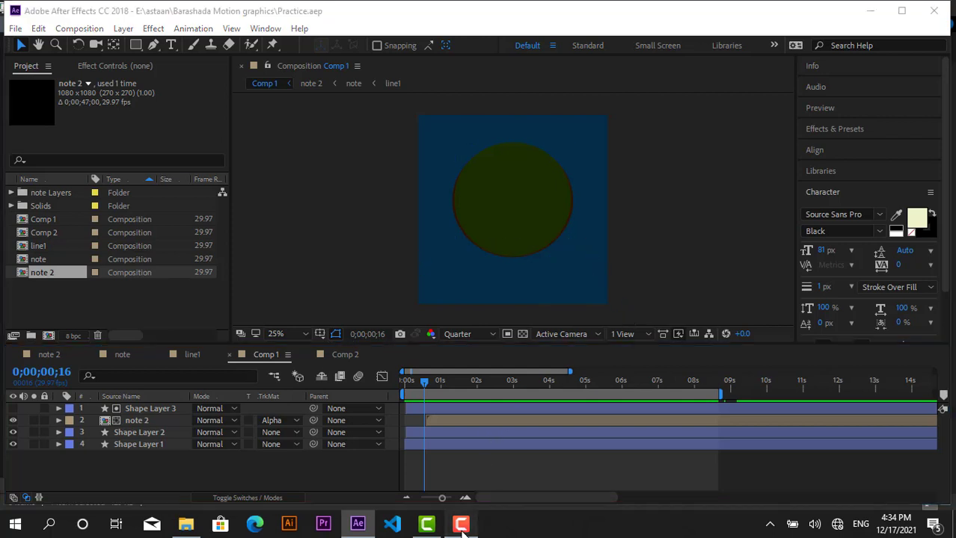